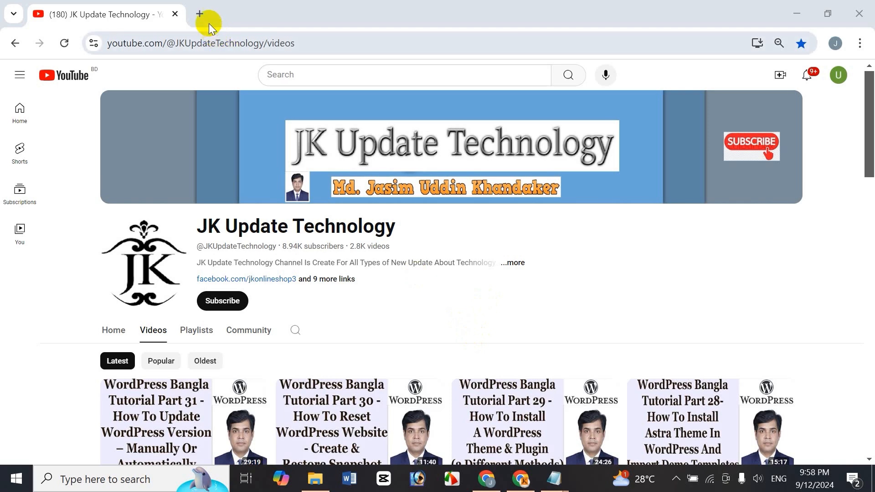
Open the WordPress admin login page at hbonline.xyz/wp-admin in a new browser tab.
click(201, 14)
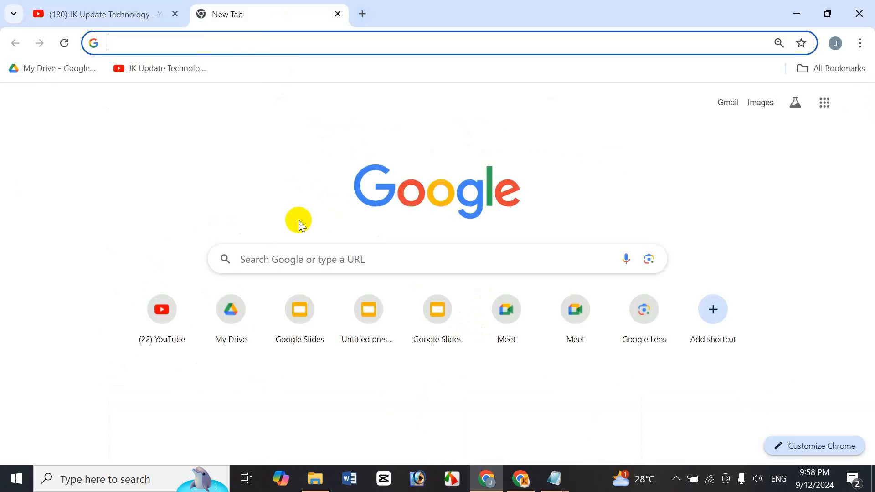
text(h)
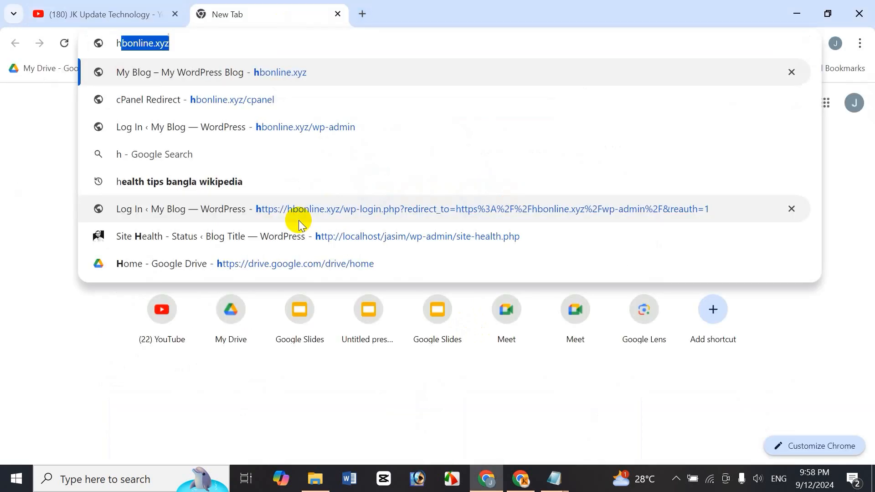
key(Right)
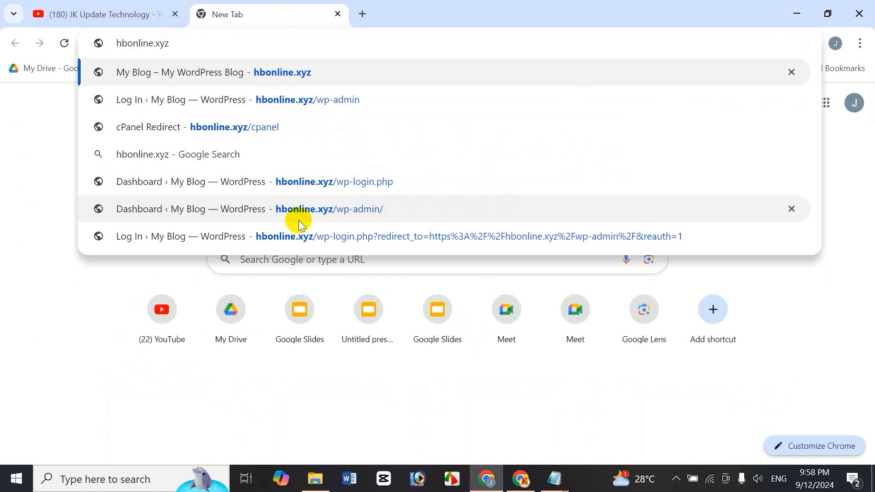
text(/wp)
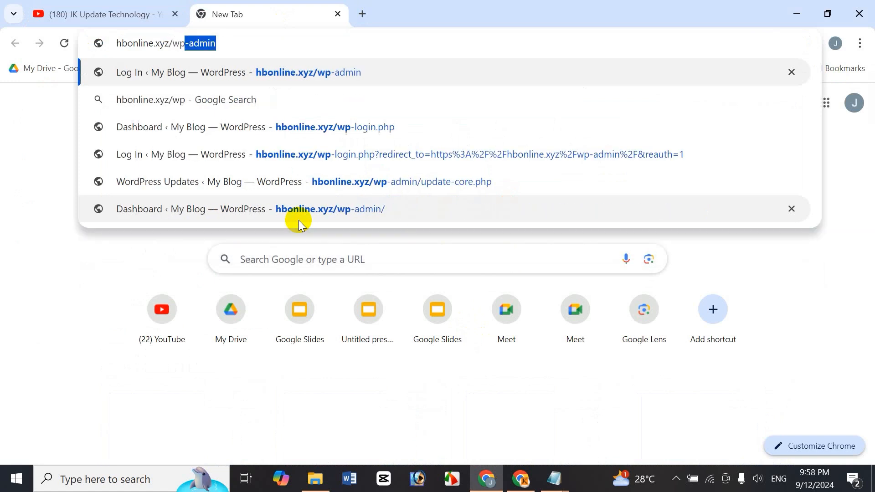
key(Right)
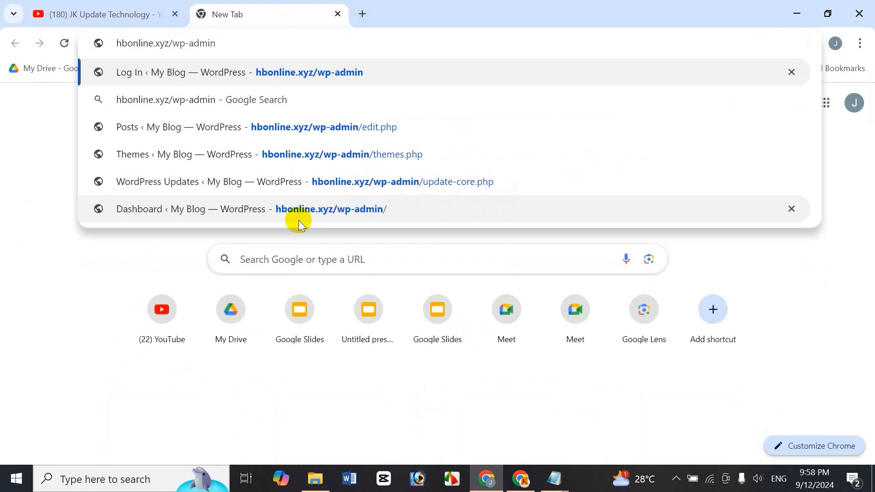
key(Return)
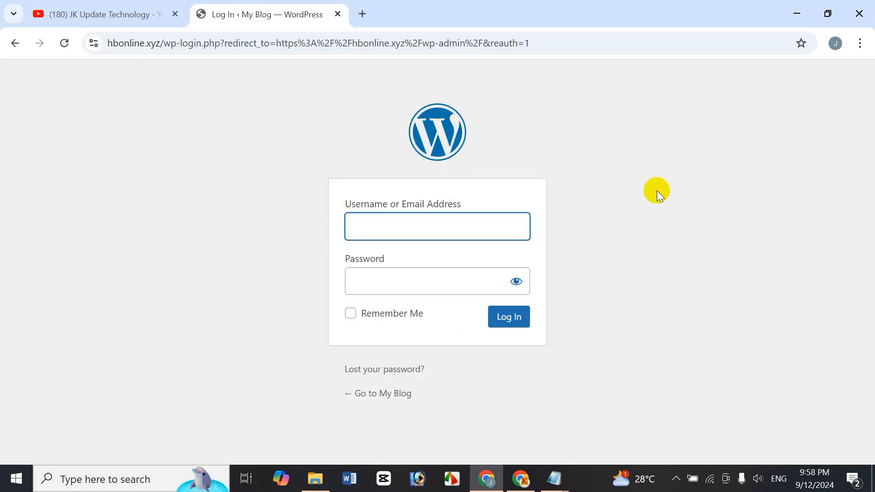
Log in to the WordPress site with the account username and password.
text(hasan)
key(Tab)
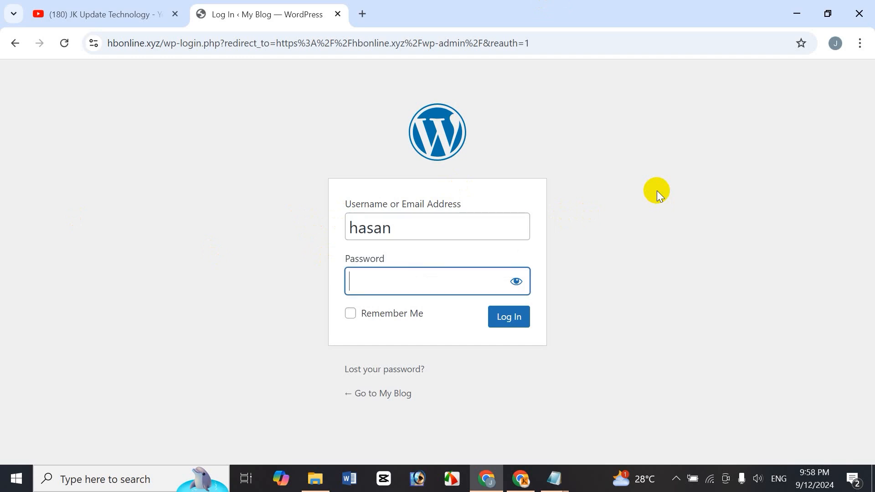
text(***********)
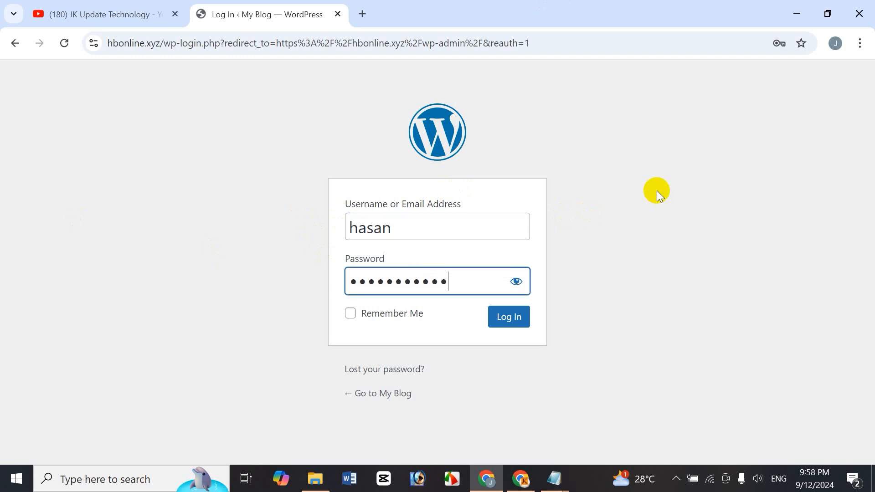
click(511, 331)
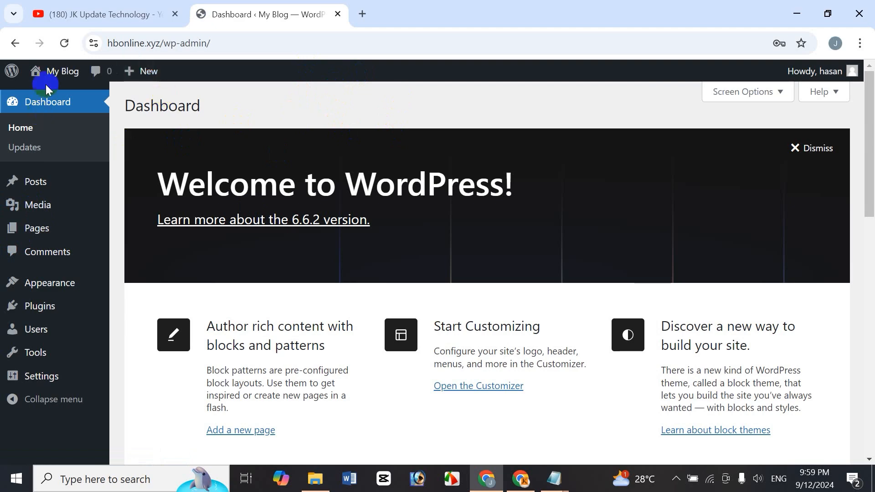
View the My Blog front page in a separate tab, look over its layout, and return to the WordPress dashboard.
mouse_move(70, 82)
right_click(68, 97)
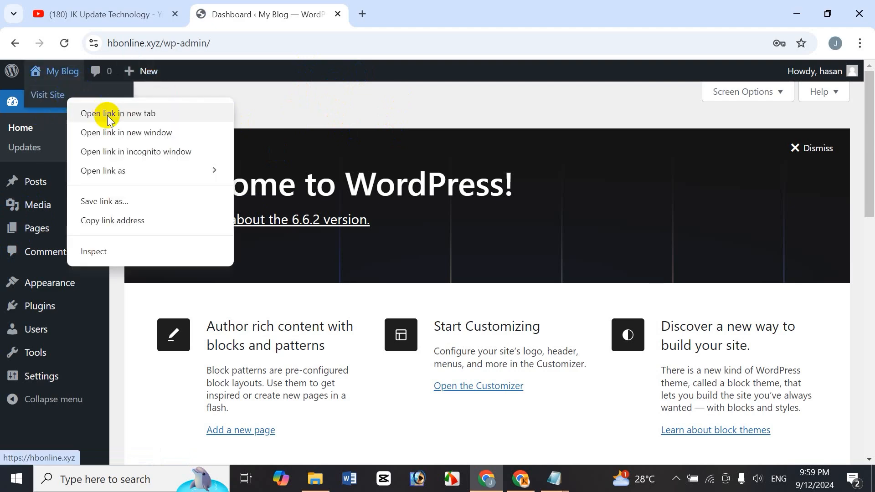
click(109, 114)
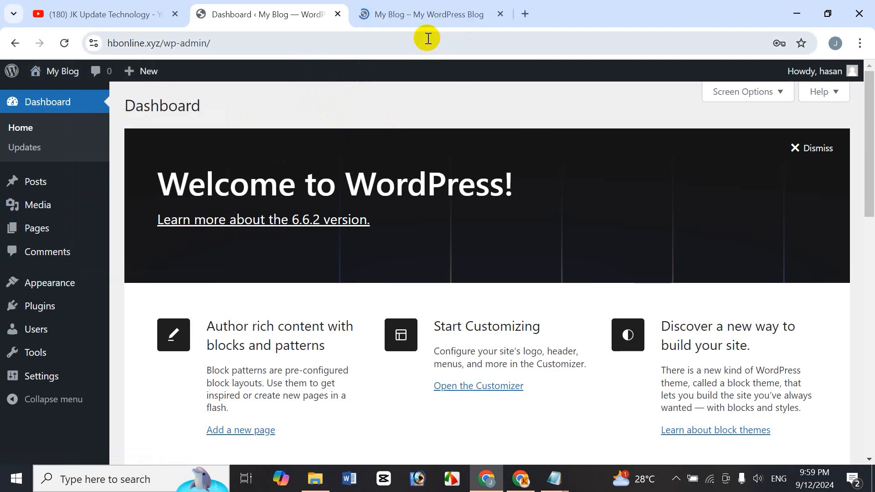
click(435, 13)
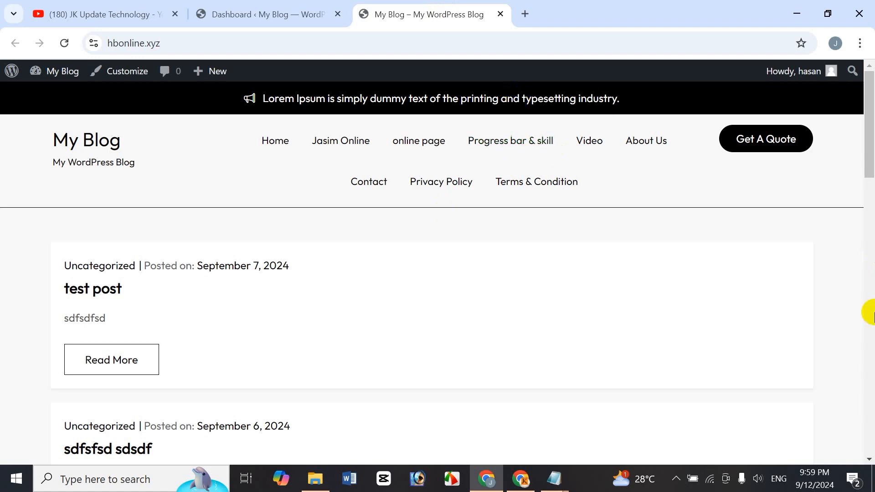
drag(874, 144, 866, 126)
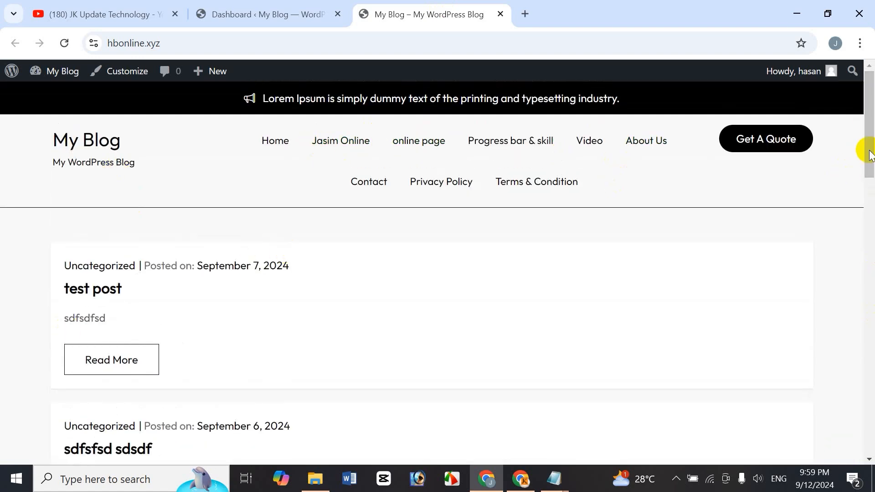
drag(870, 155, 868, 119)
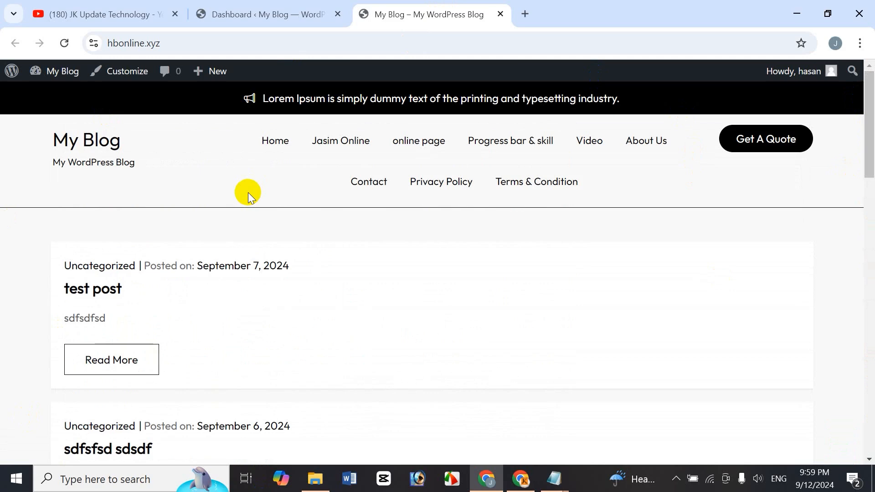
click(234, 8)
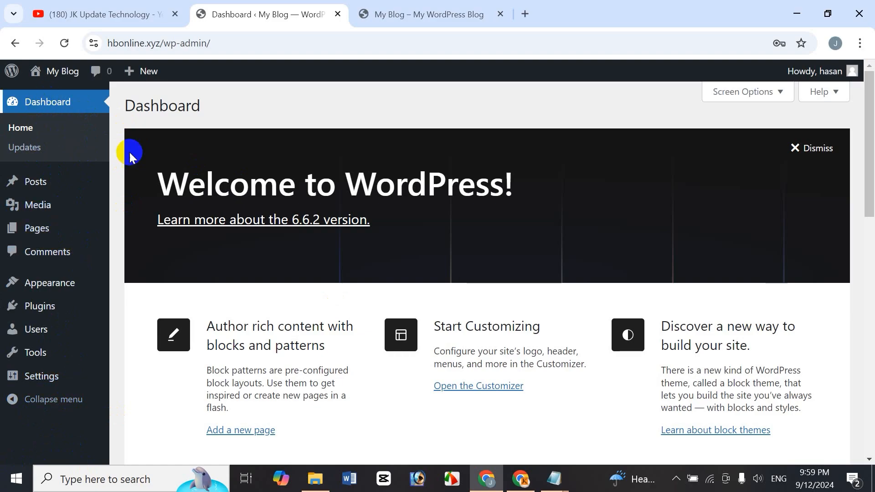
Look through the latest WordPress tutorial videos on the JK Update Technology YouTube channel and return to the WordPress dashboard.
click(91, 15)
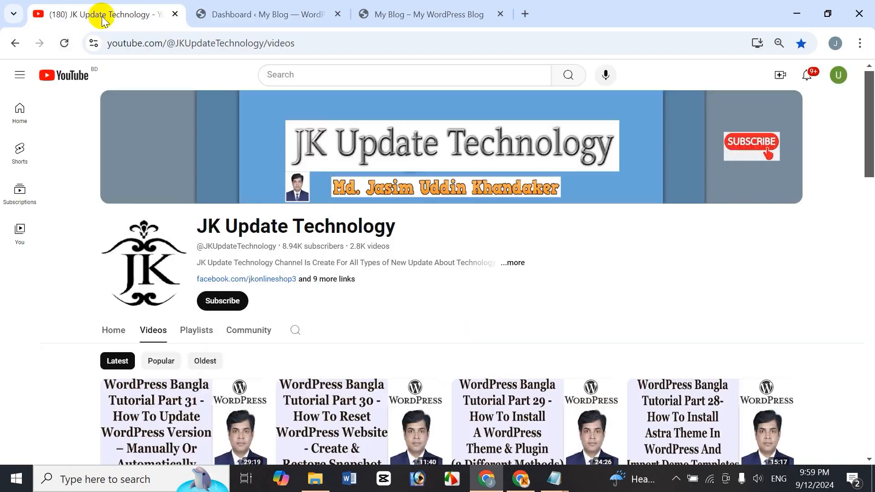
scroll(871, 160, down, 8)
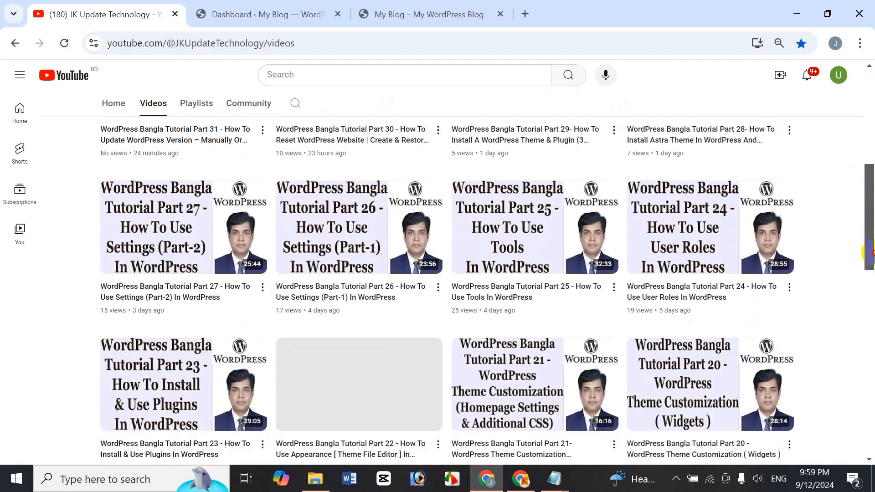
scroll(872, 205, up, 3)
scroll(870, 205, up, 3)
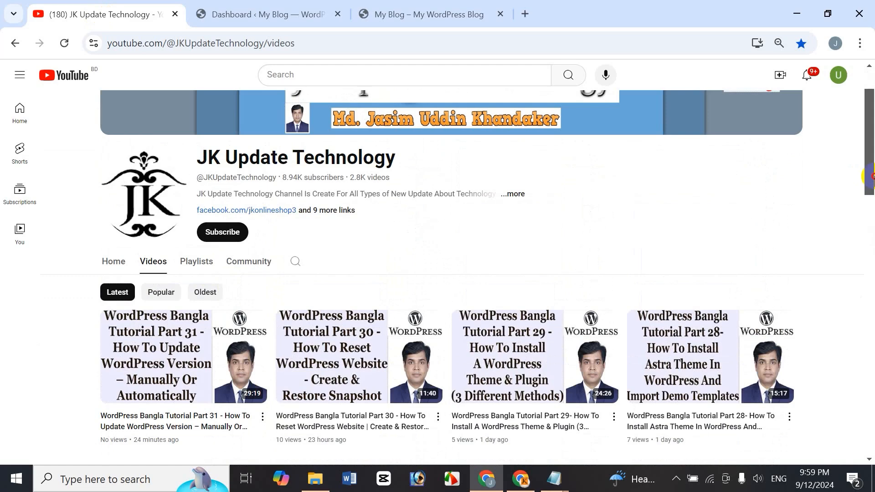
scroll(871, 178, down, 1)
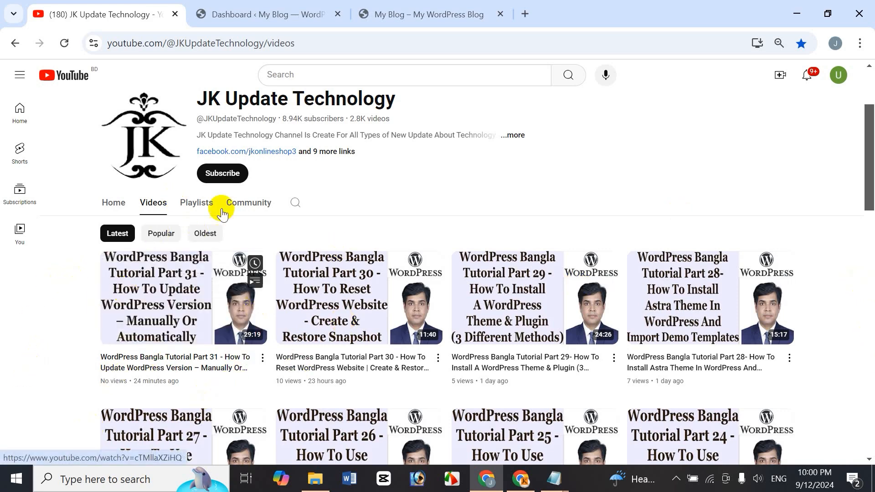
scroll(870, 215, down, 2)
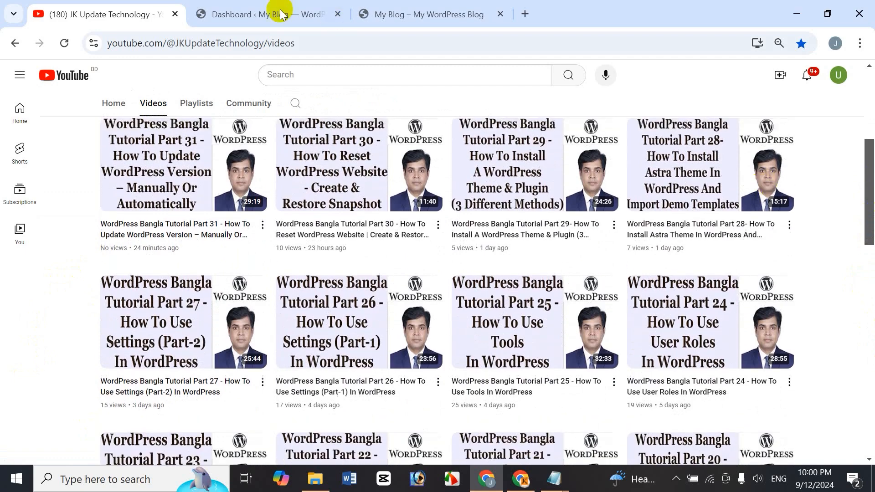
click(279, 15)
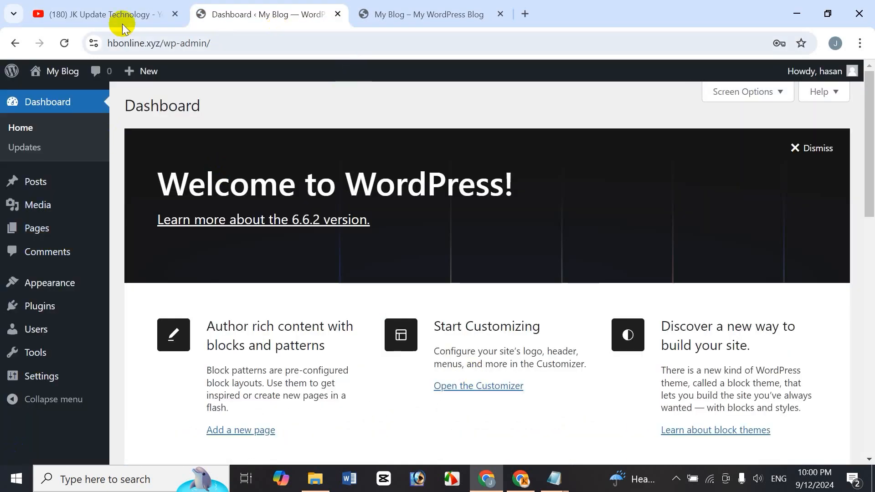
Look through the created playlists of the JK Update Technology YouTube channel and go back to its videos list.
click(94, 16)
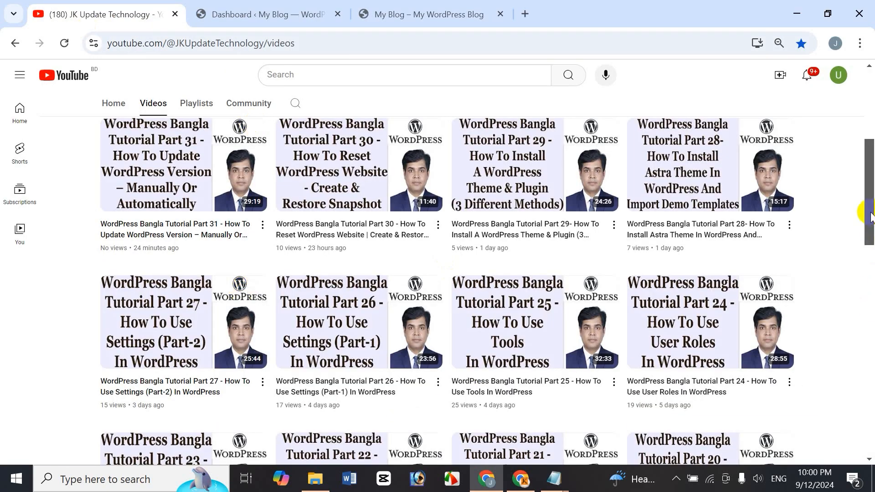
scroll(869, 196, up, 5)
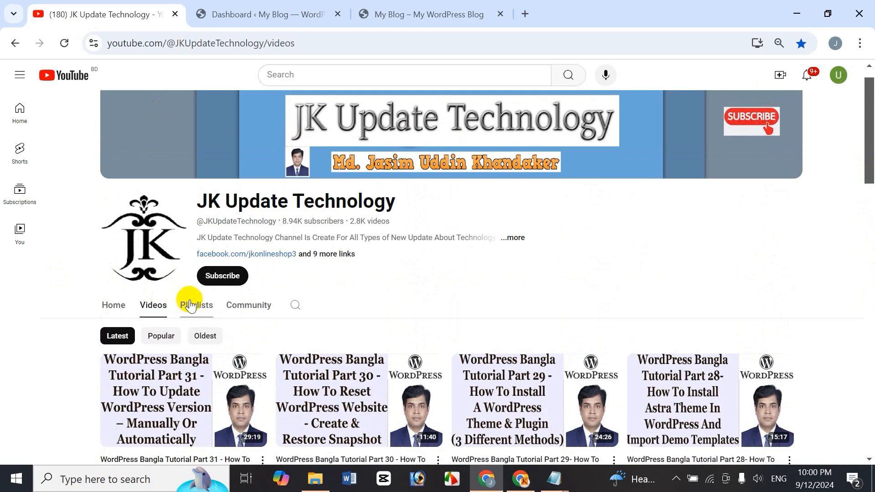
click(191, 301)
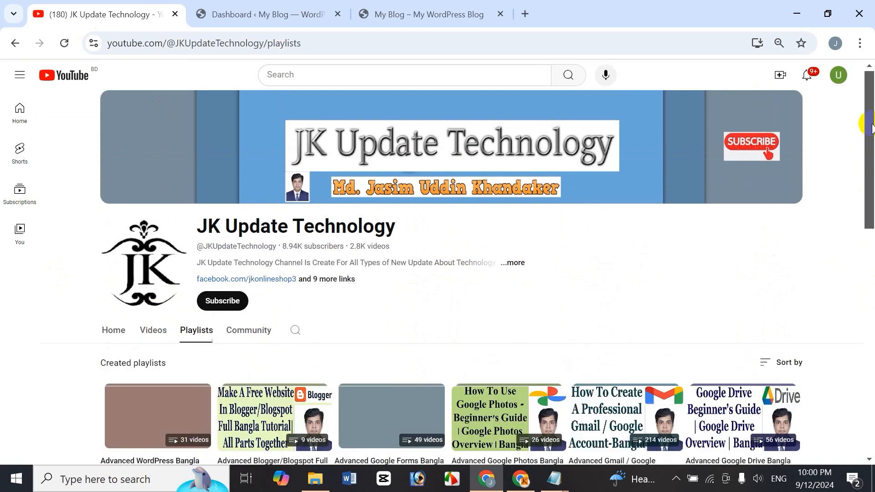
scroll(150, 225, down, 2)
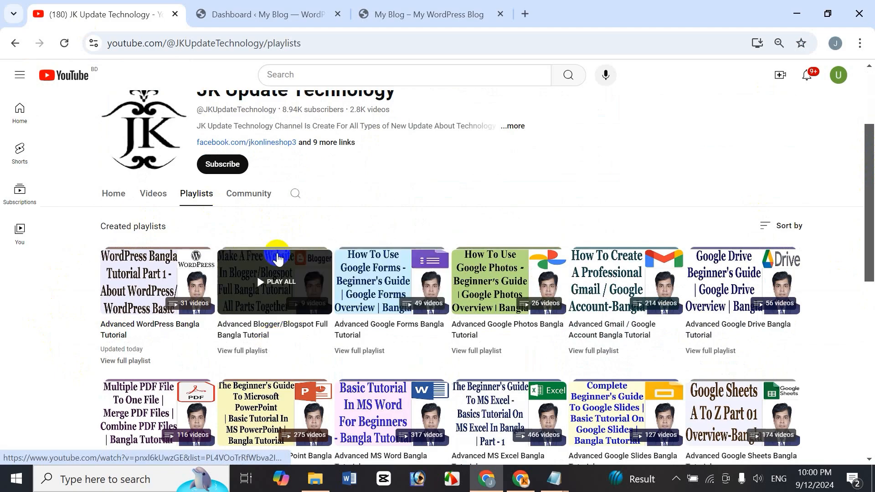
mouse_move(870, 209)
mouse_down()
mouse_move(871, 449)
mouse_move(870, 200)
mouse_up()
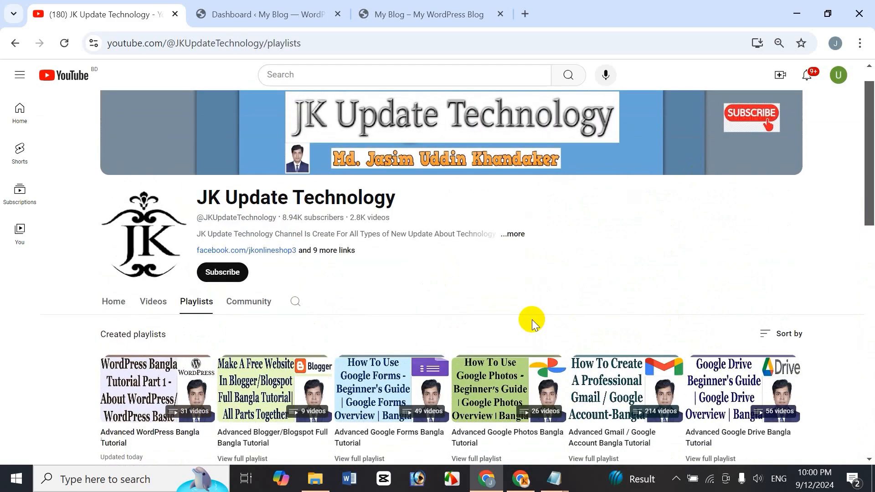
click(154, 301)
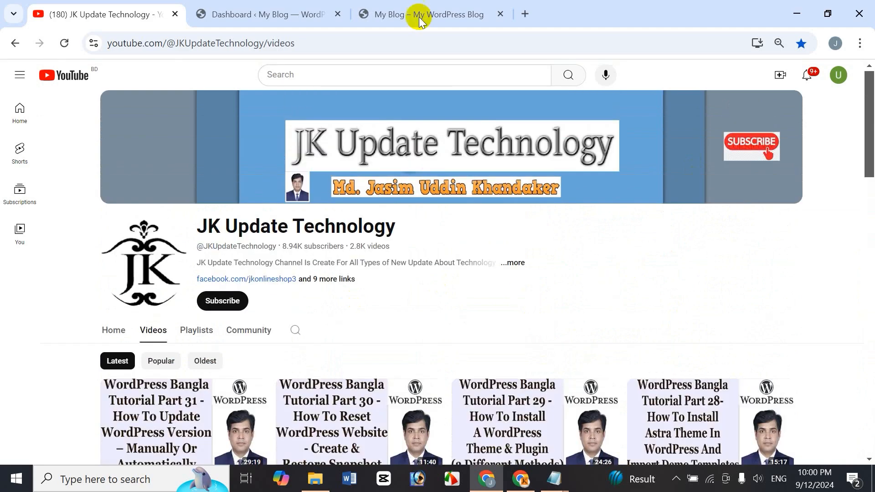
Return to the WordPress dashboard and review the list of installed plugins.
click(268, 13)
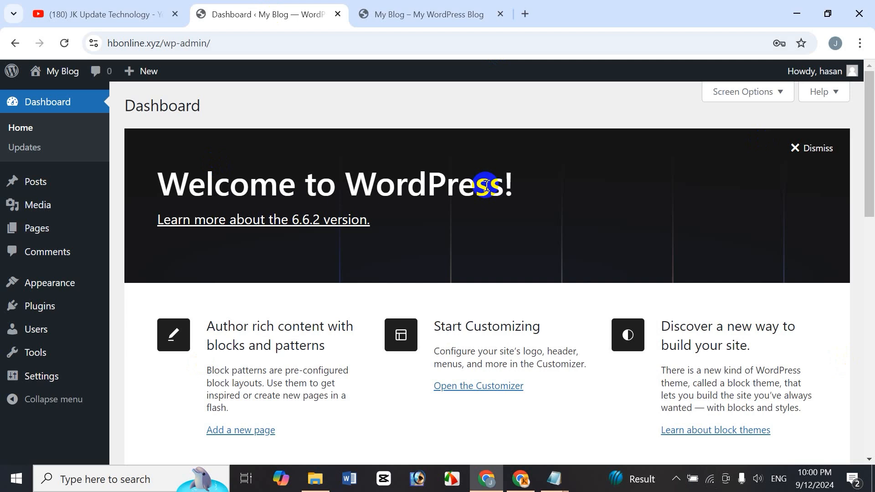
mouse_move(51, 312)
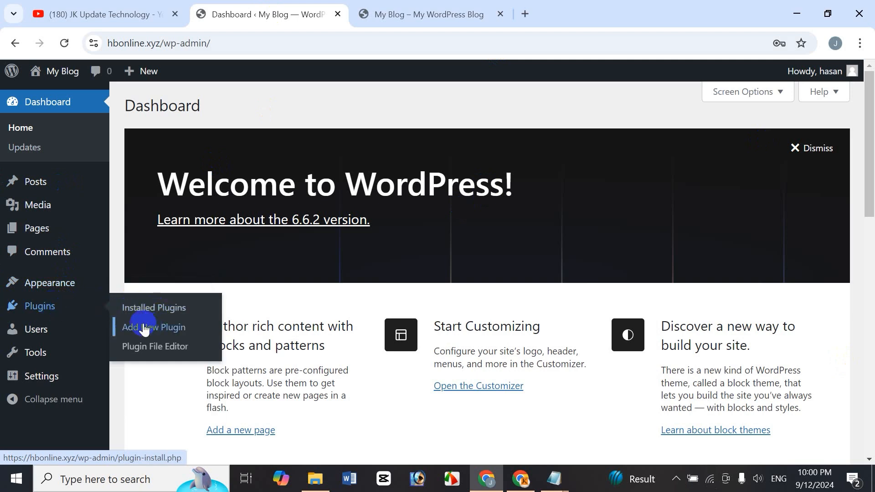
click(44, 310)
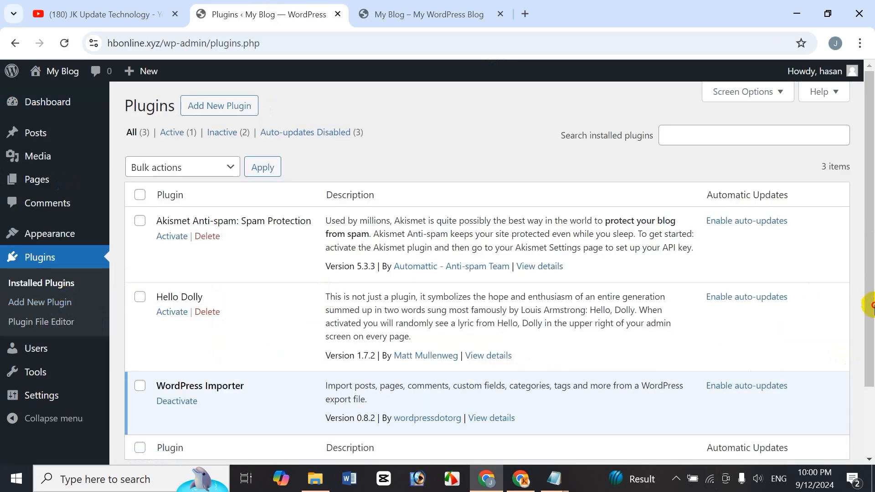
scroll(866, 300, down, 1)
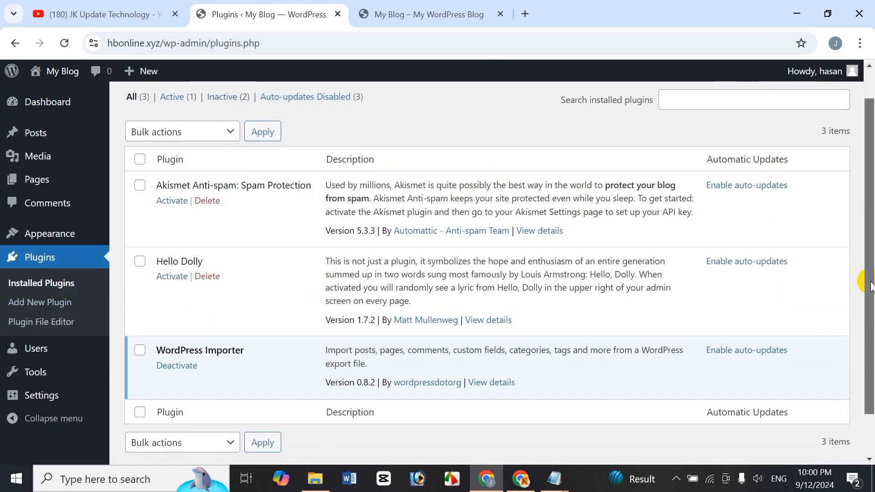
scroll(866, 278, up, 1)
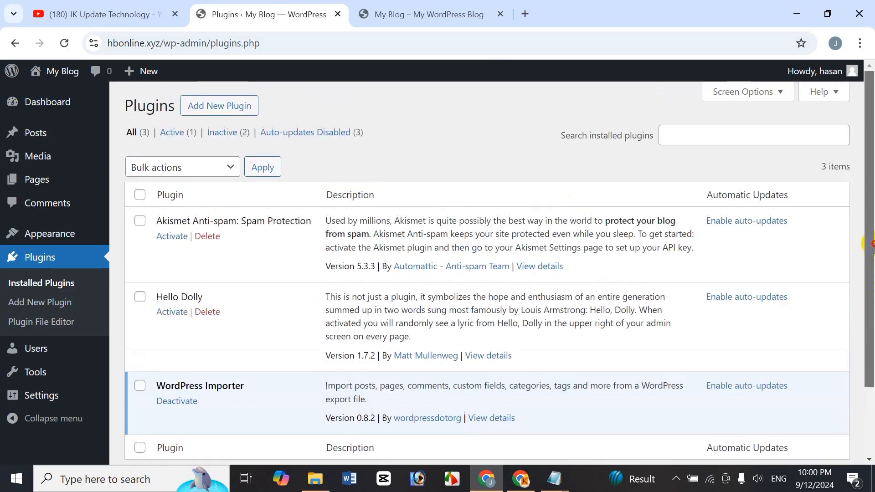
Open the page for adding new plugins and search the plugin directory for "updraft plus".
click(216, 108)
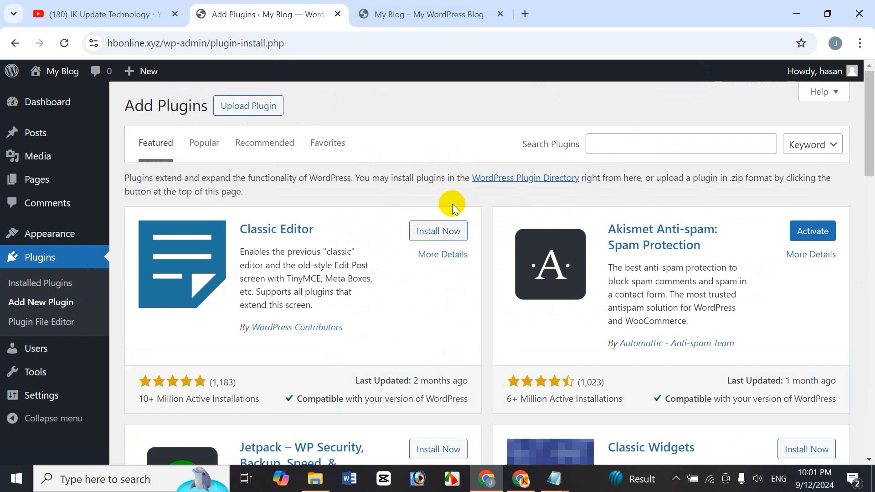
click(615, 142)
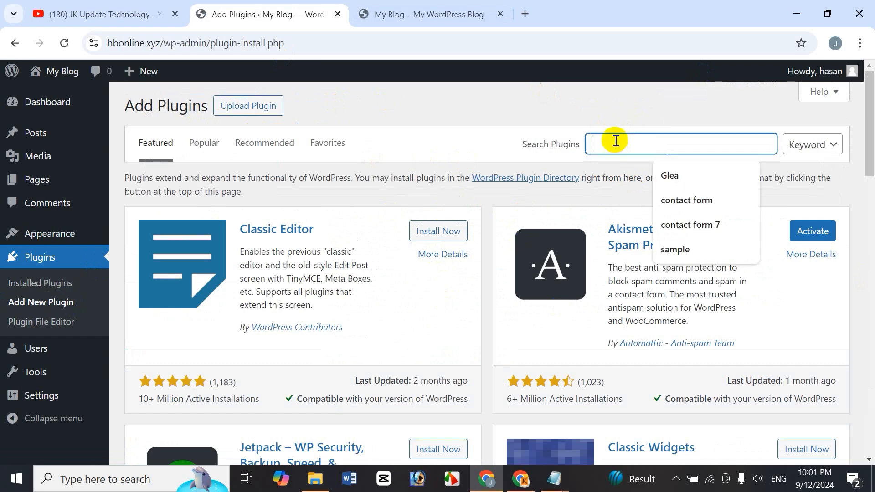
text(updra)
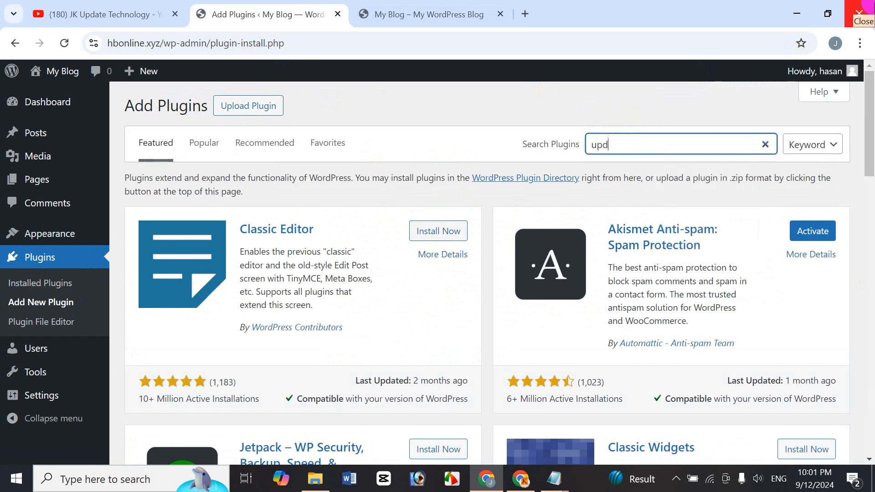
text(ftplus)
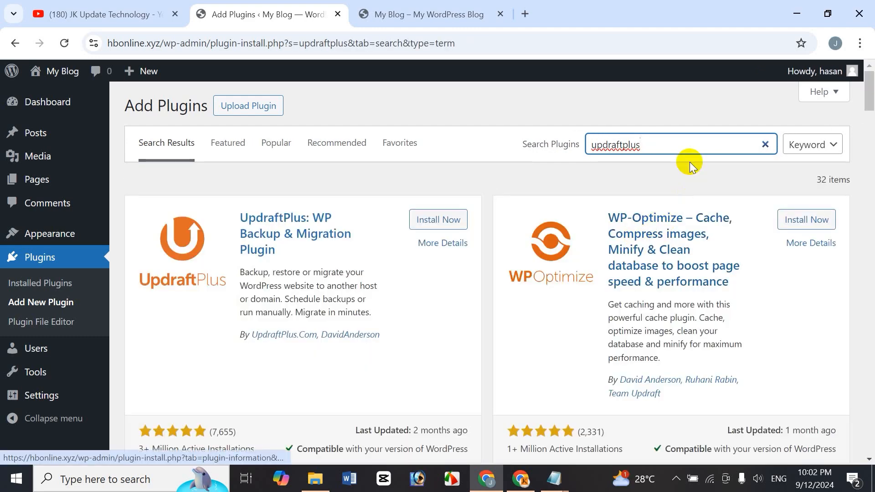
click(623, 144)
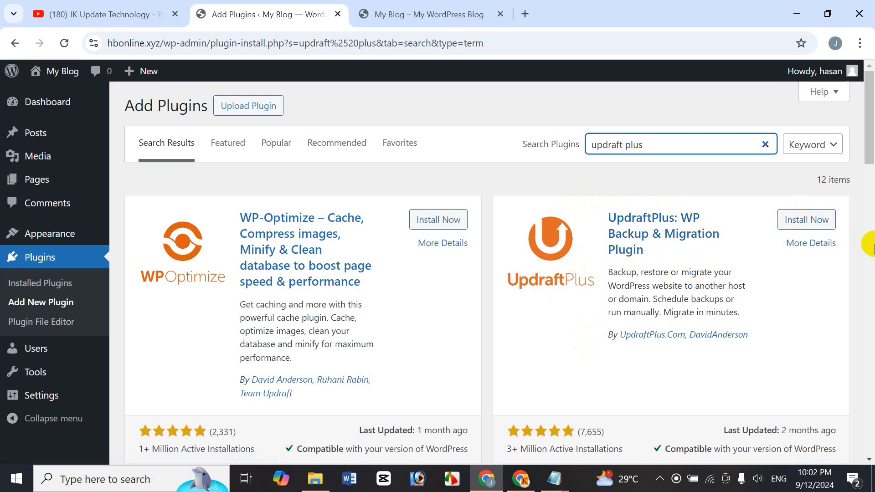
Install and activate the UpdraftPlus: WP Backup & Migration Plugin, and dismiss its welcome message.
drag(869, 158, 869, 167)
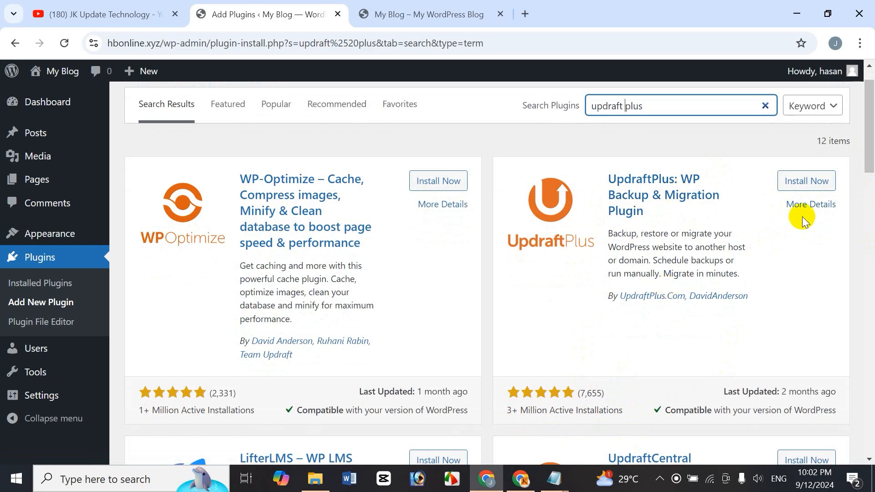
click(801, 187)
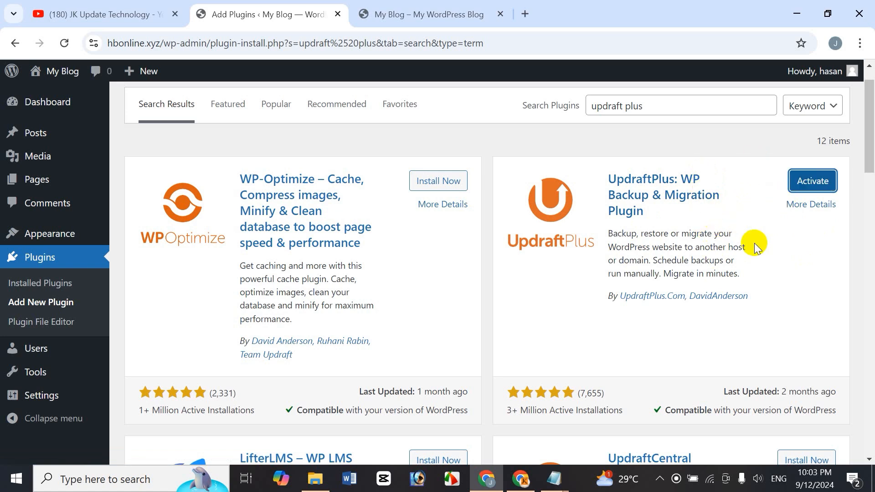
click(810, 182)
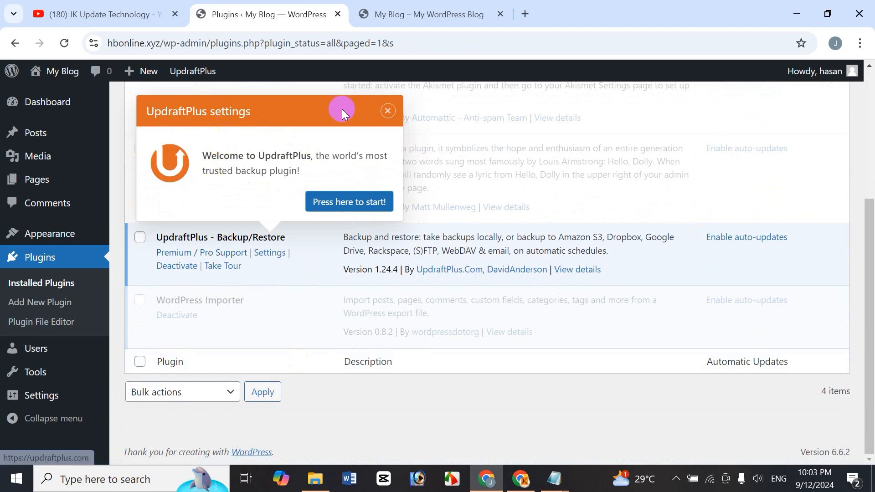
click(388, 112)
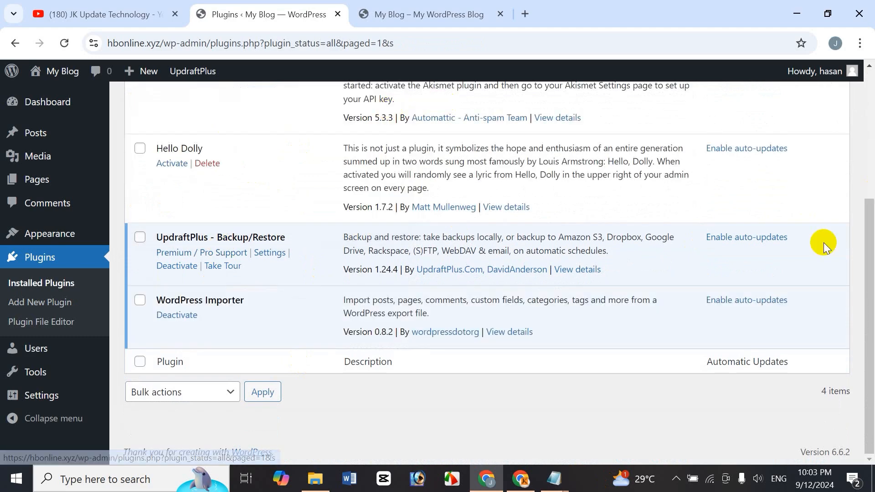
Open the UpdraftPlus Backups page of the site and show the plugin's backup settings.
drag(868, 254, 871, 222)
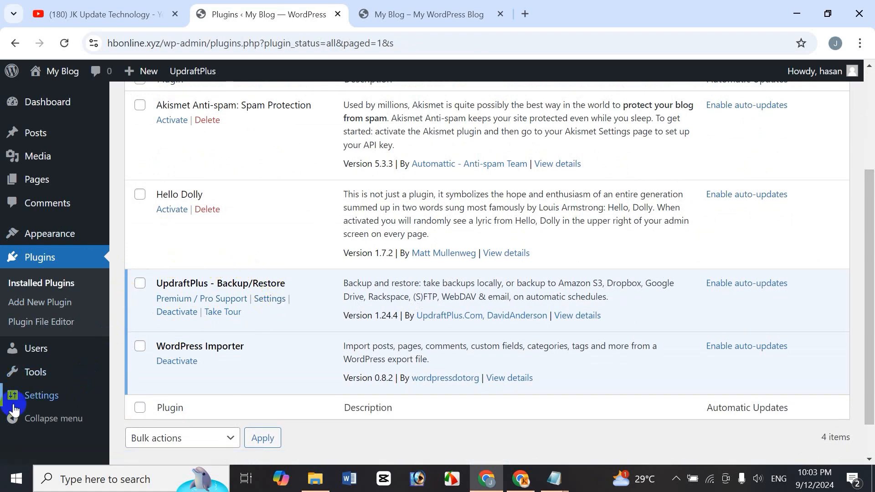
mouse_move(30, 397)
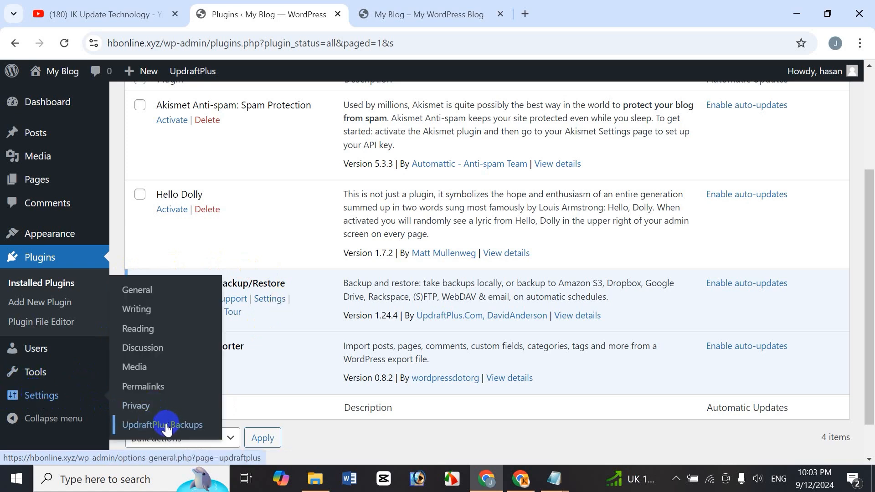
click(166, 428)
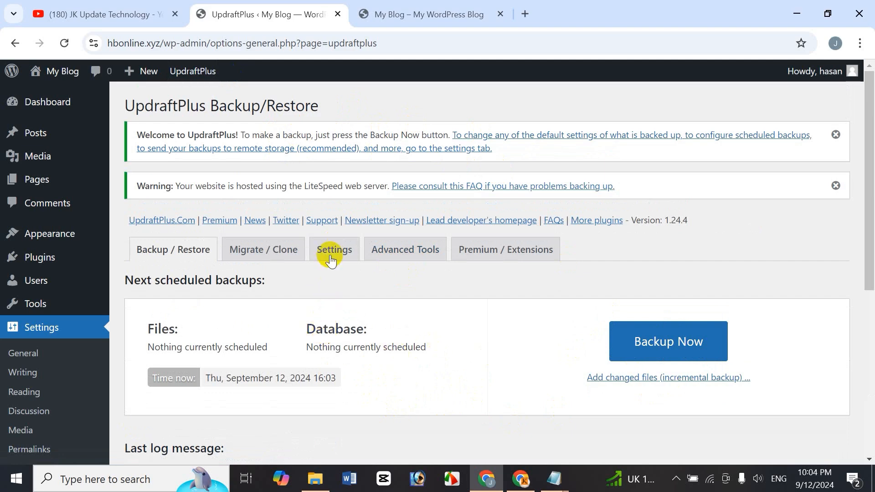
click(345, 251)
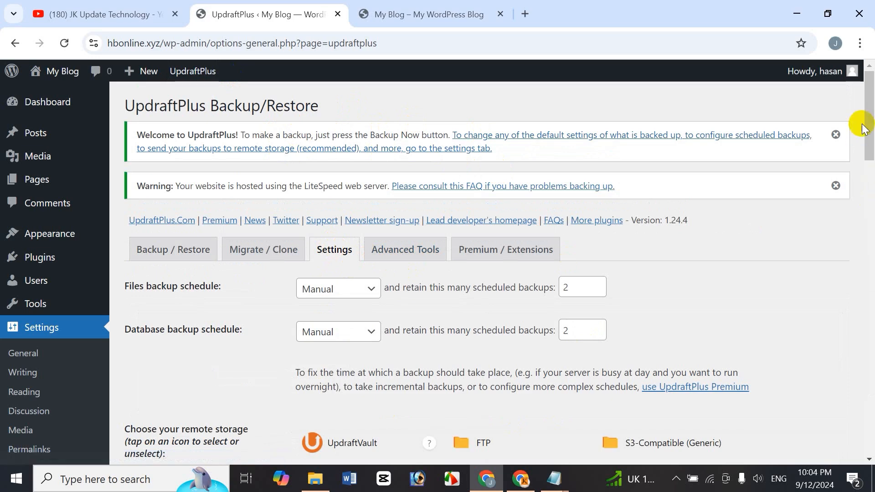
Set the files backup schedule to Weekly and retain 1 scheduled backup.
drag(869, 122, 871, 142)
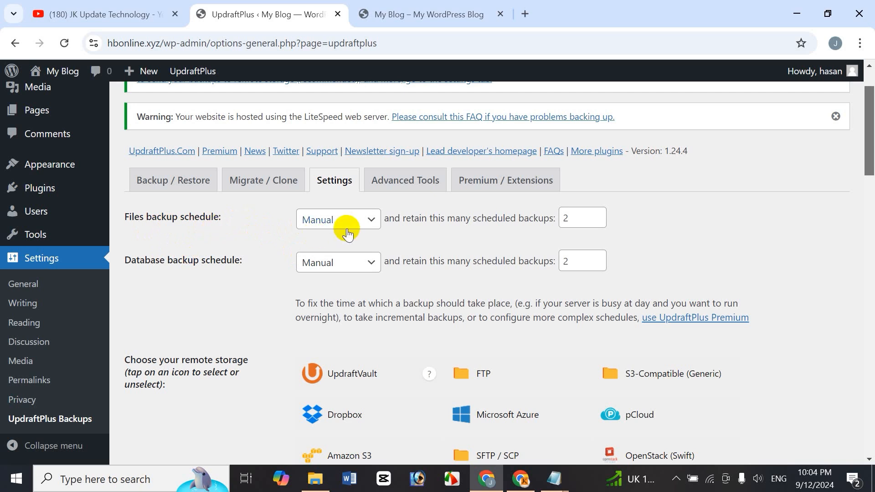
click(365, 223)
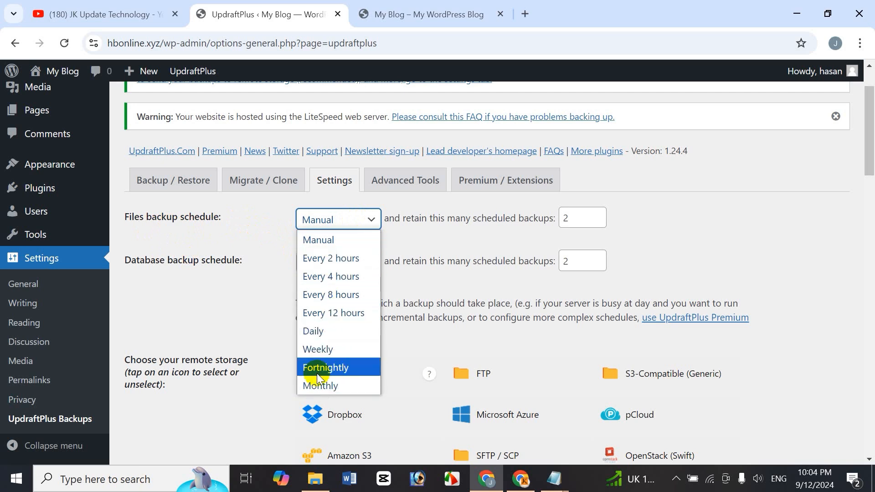
click(335, 349)
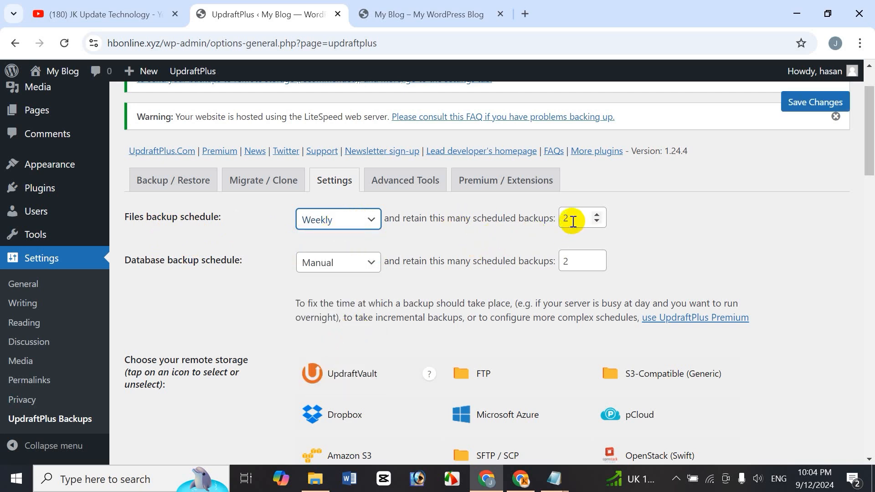
click(596, 222)
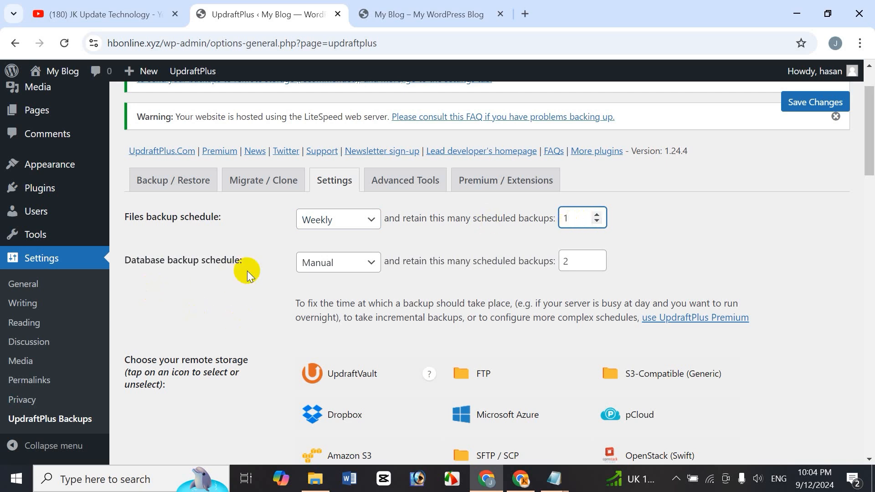
Set the database backup schedule to Weekly and retain 1 scheduled backup.
click(358, 265)
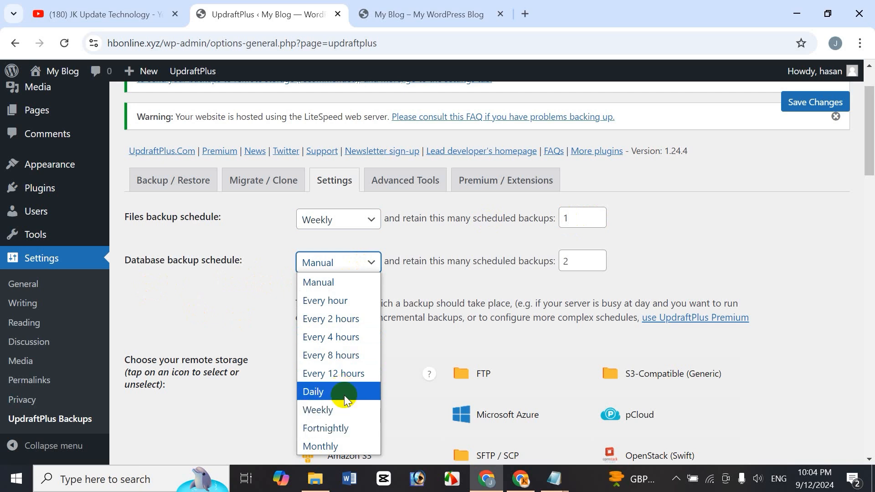
click(323, 410)
click(598, 265)
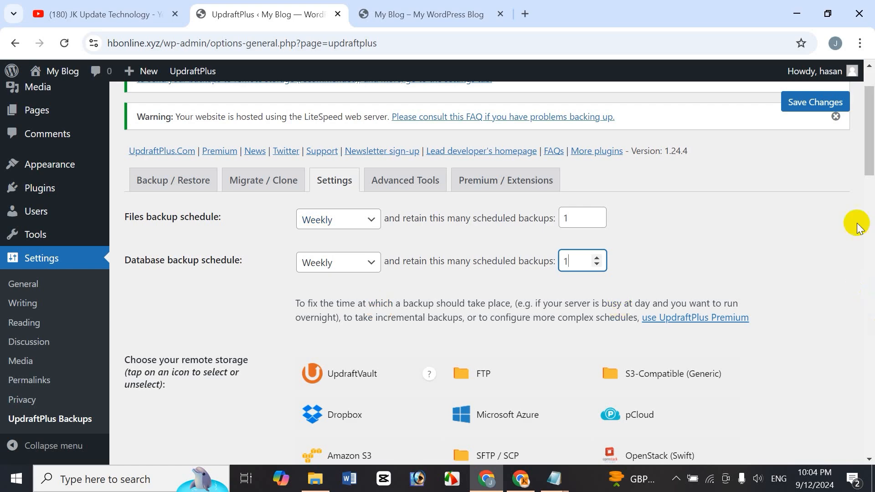
Choose Google Drive as the remote storage for the backups.
drag(871, 155, 869, 191)
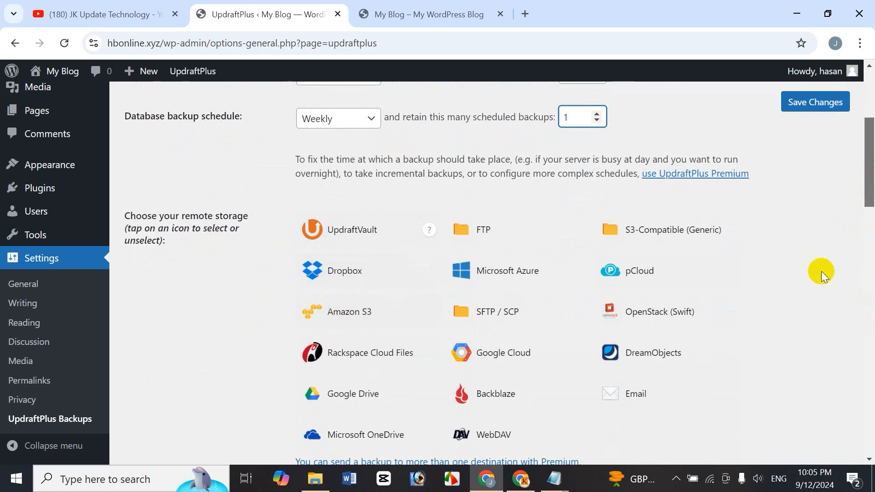
drag(866, 180, 866, 196)
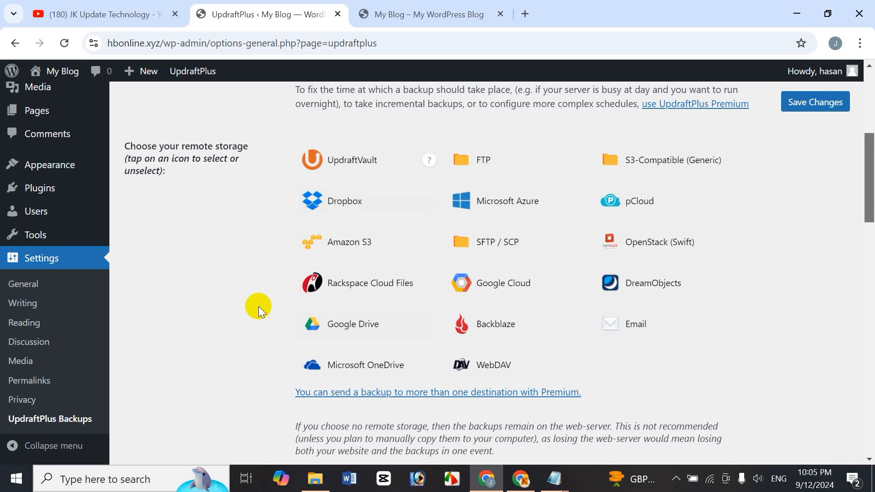
click(319, 327)
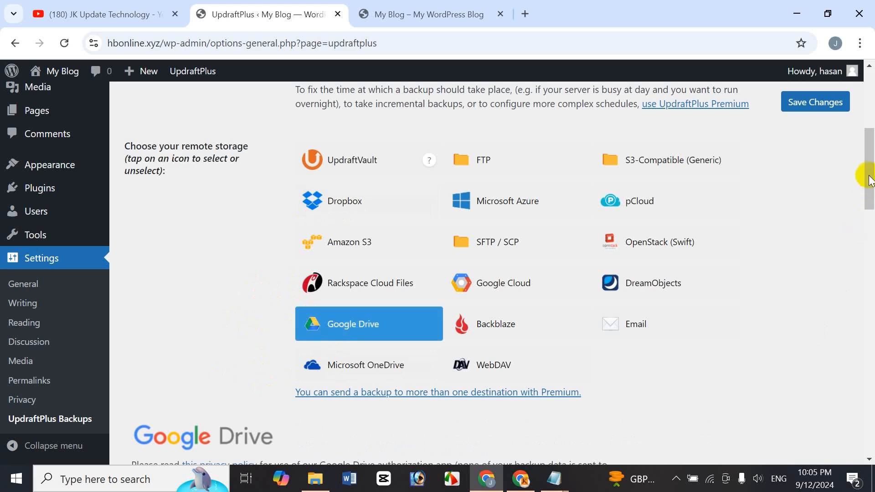
Enable the basic email report to the site's admin address and save the UpdraftPlus settings.
drag(871, 175, 871, 217)
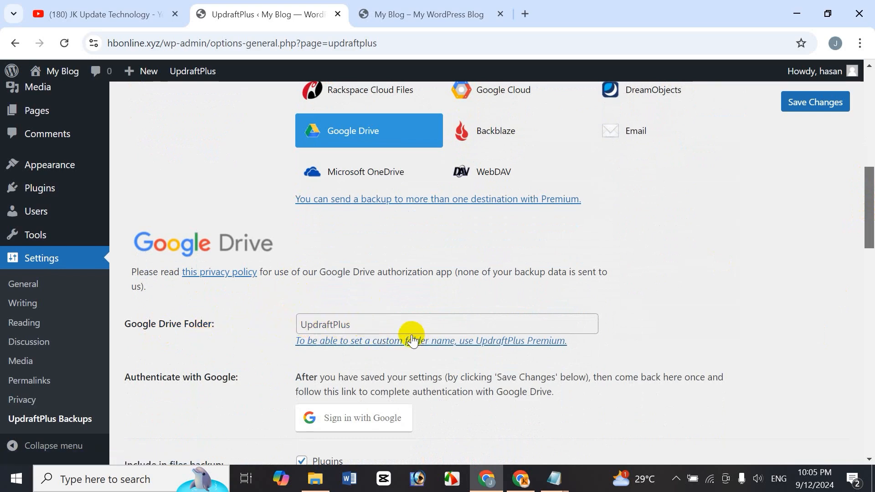
scroll(868, 230, down, 2)
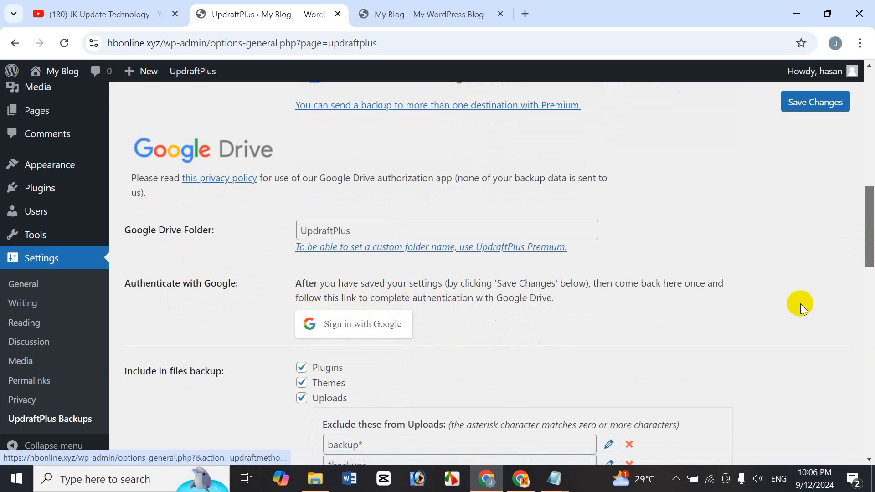
drag(872, 222, 872, 366)
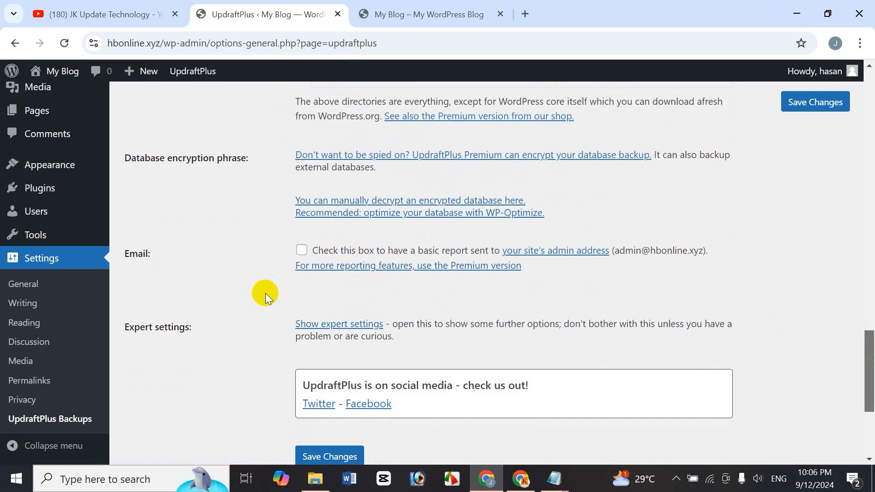
click(302, 250)
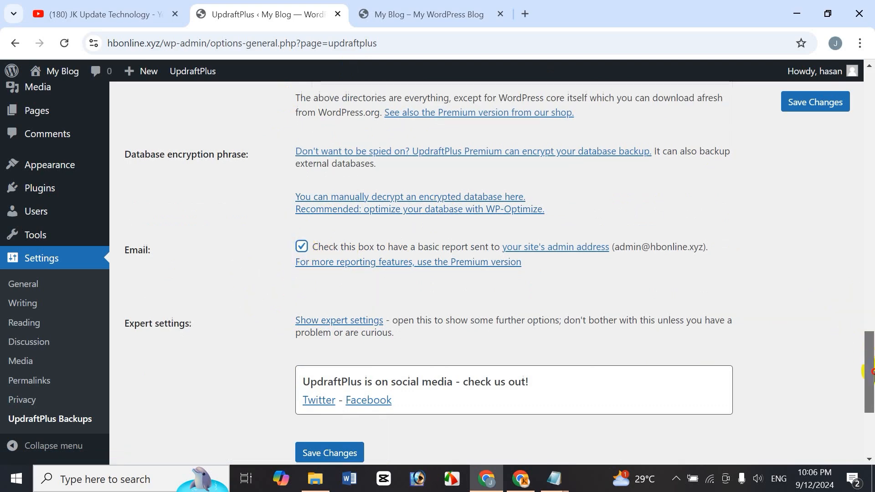
drag(869, 361, 870, 383)
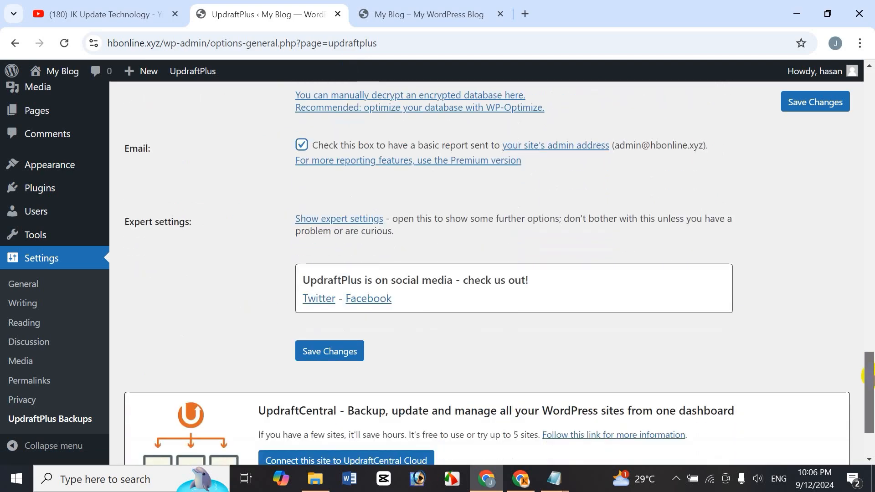
click(328, 352)
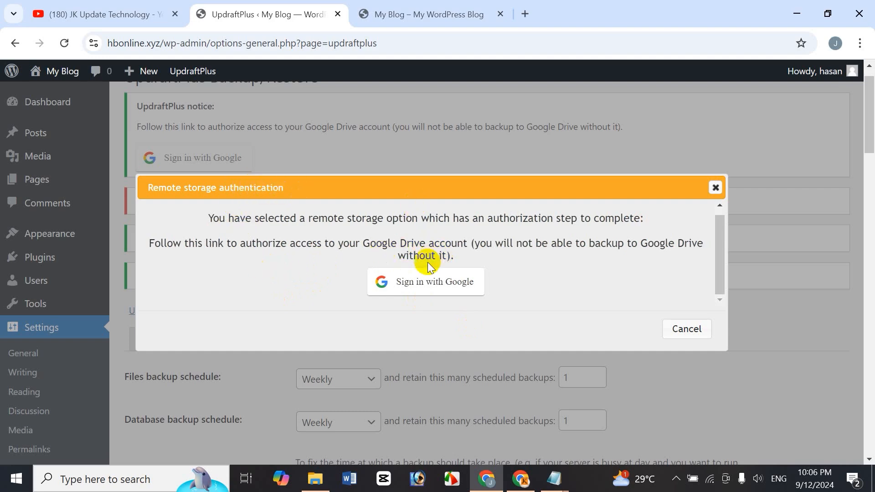
Start the Google Drive authorization and sign in to UpdraftPlus with the listed Google account.
scroll(425, 294, down, 1)
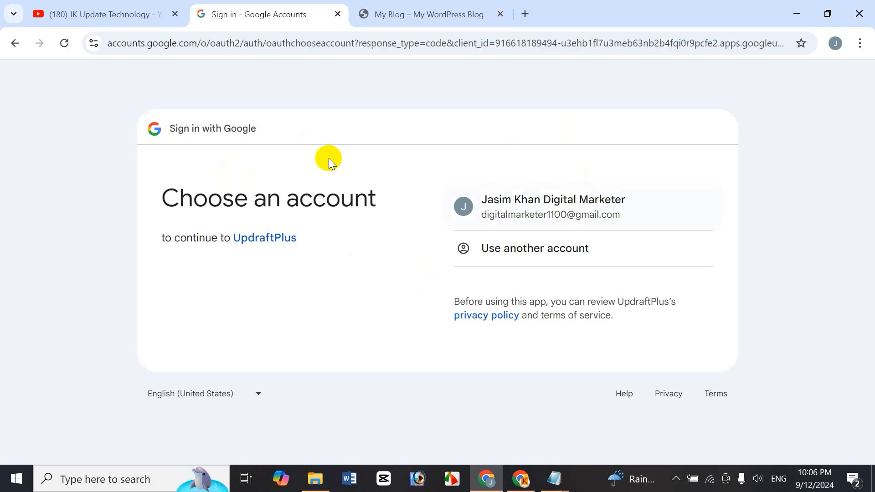
click(551, 205)
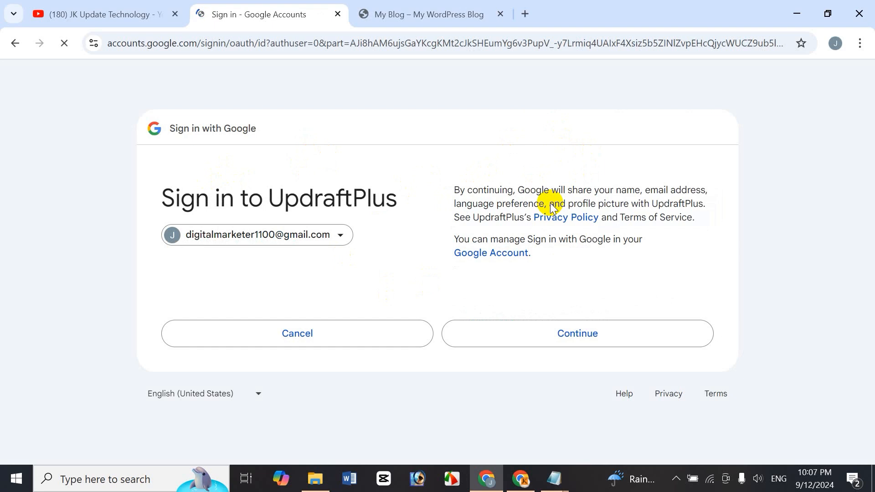
click(576, 336)
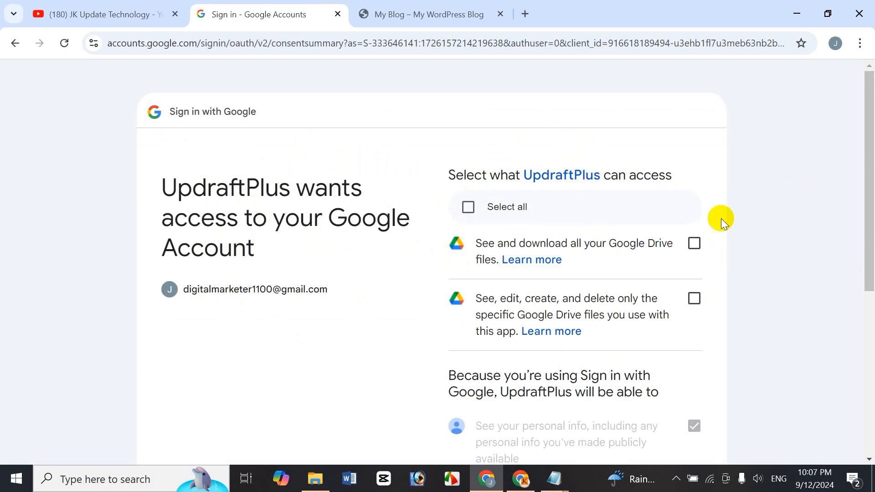
Grant UpdraftPlus all the requested Google Drive access permissions and complete the authorization.
scroll(866, 237, down, 1)
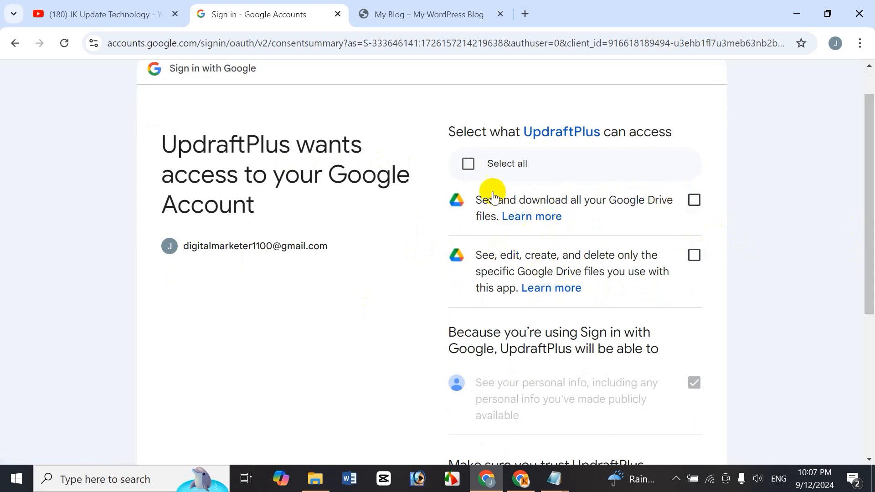
click(469, 164)
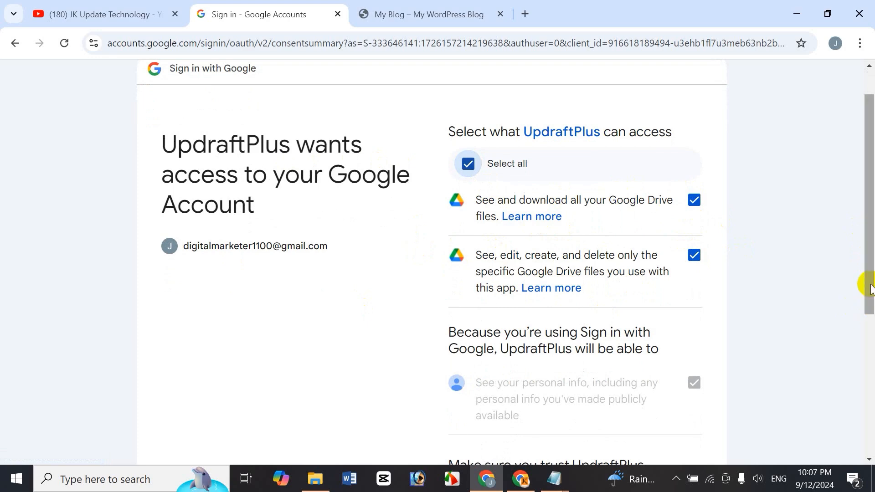
scroll(870, 301, down, 1)
drag(870, 296, 871, 391)
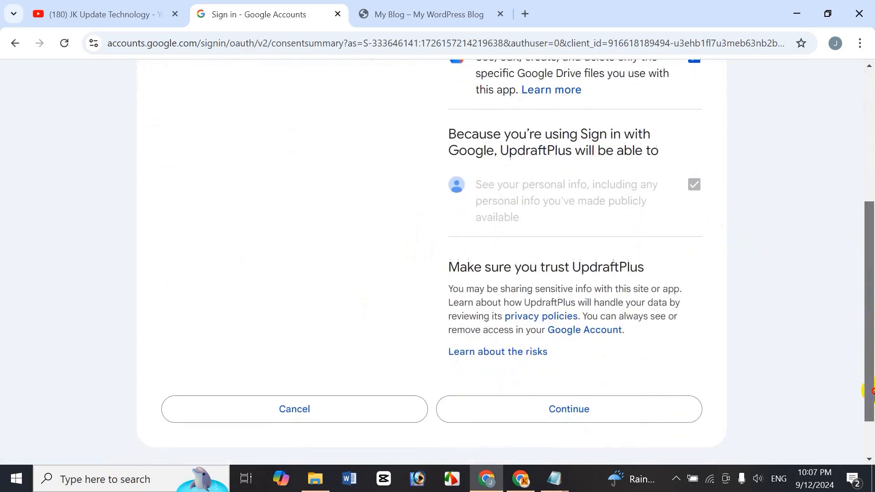
click(605, 410)
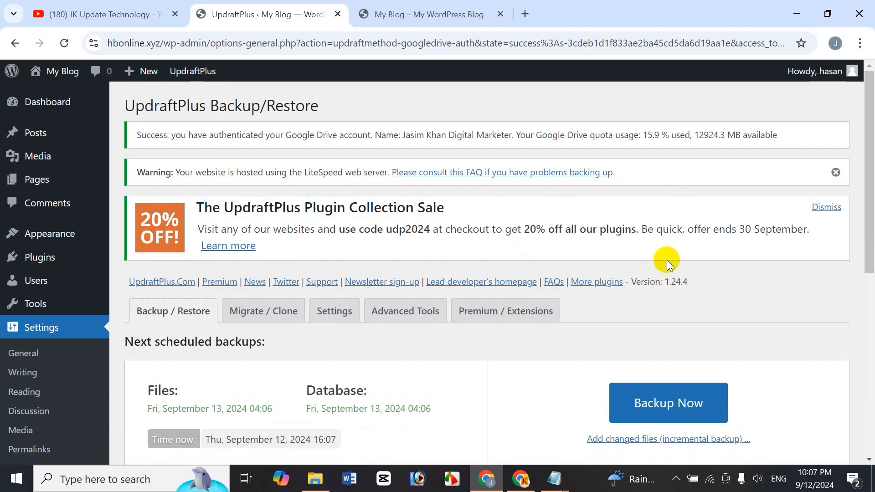
Open Google Drive in a new browser tab after checking which Google account is signed in.
scroll(865, 230, down, 1)
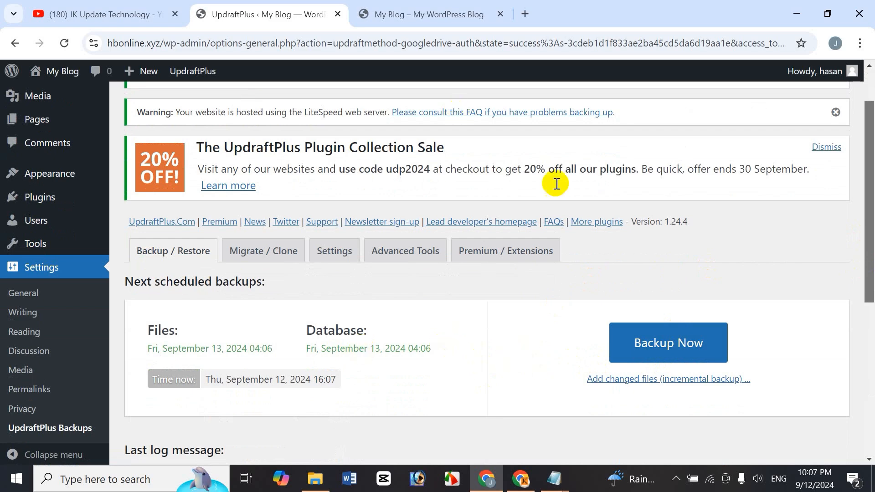
click(526, 14)
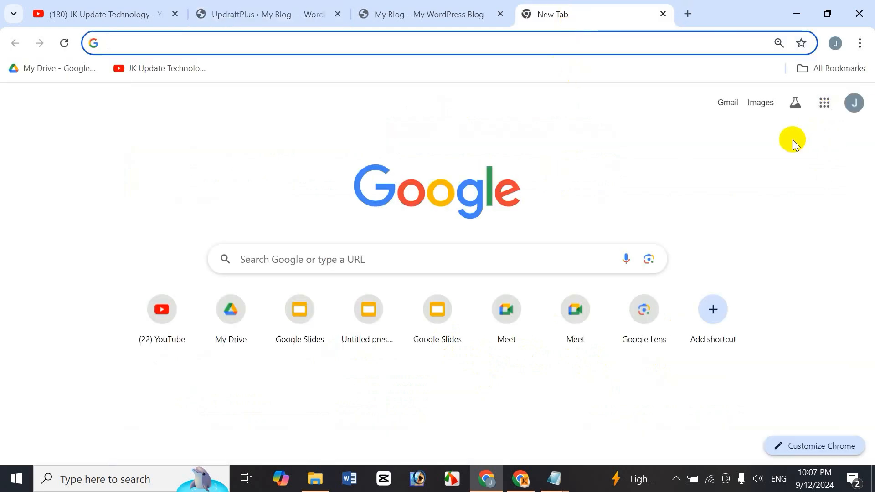
click(853, 104)
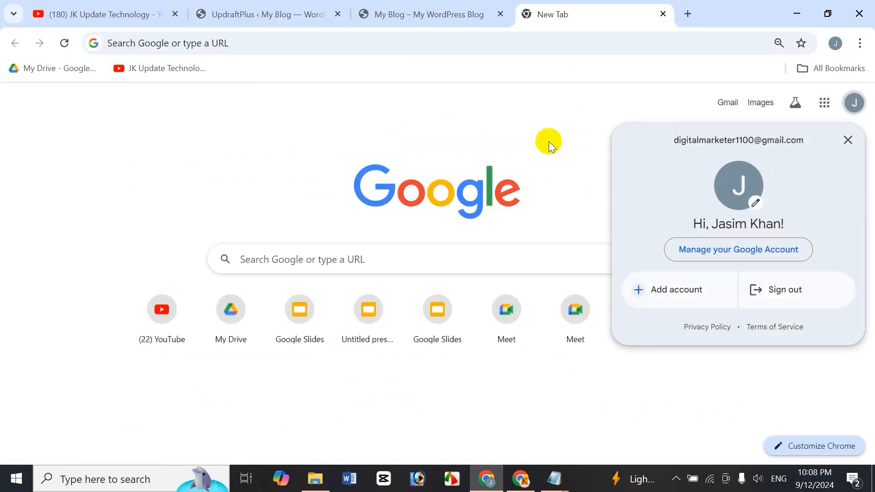
click(571, 139)
click(825, 102)
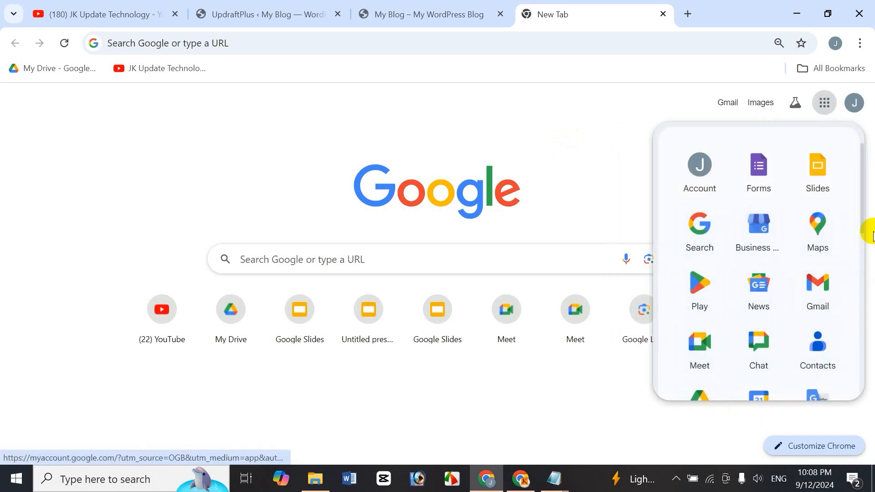
scroll(859, 219, down, 2)
scroll(860, 227, down, 1)
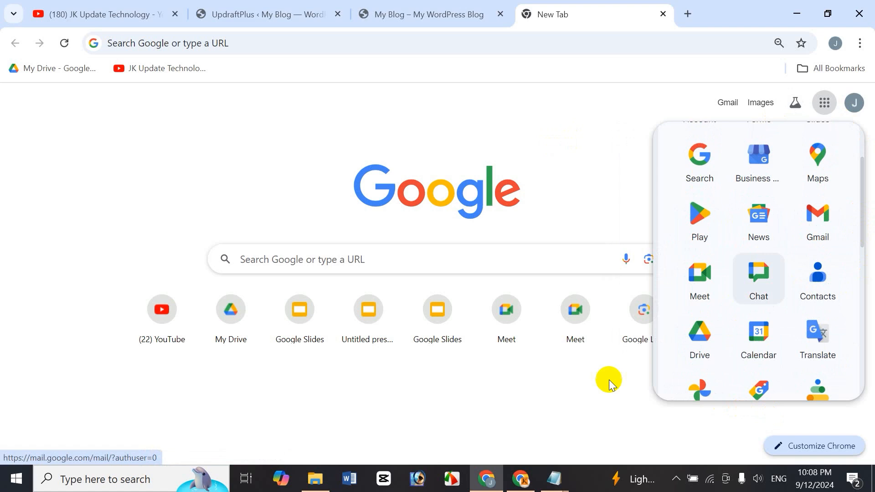
click(704, 350)
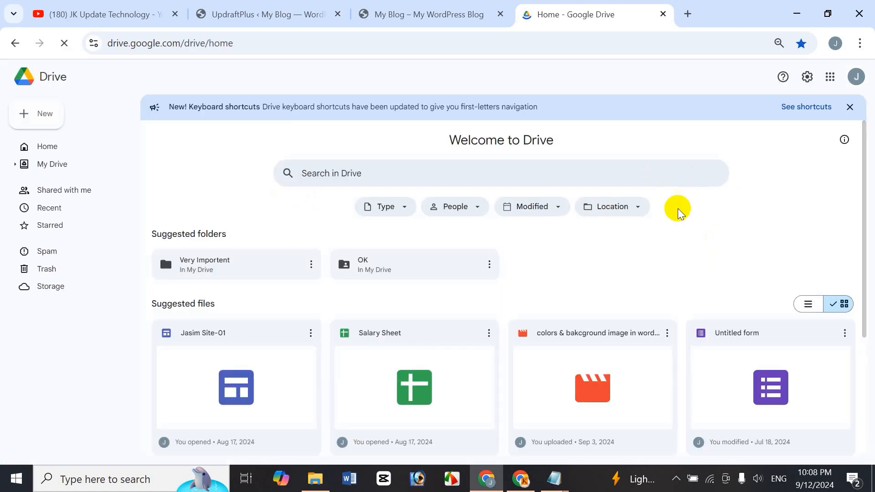
Open My Drive, dismiss the keyboard shortcuts notice and examine the existing folders before the backup.
click(55, 166)
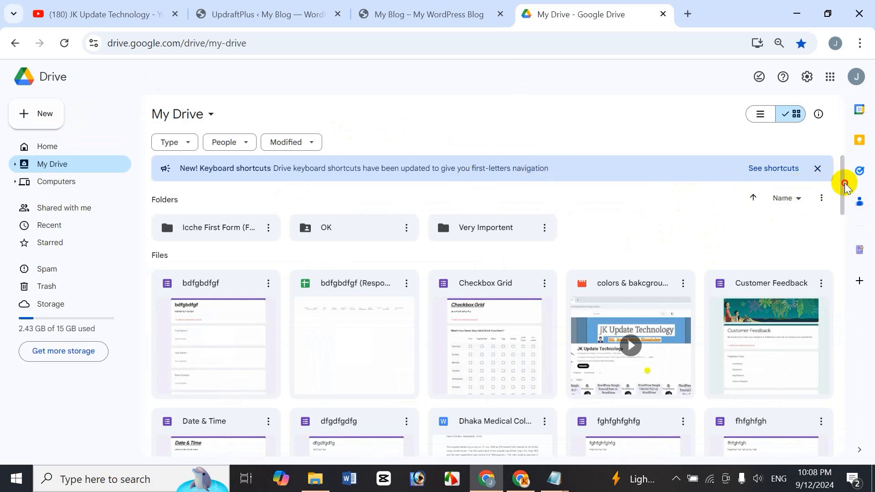
drag(845, 183, 842, 193)
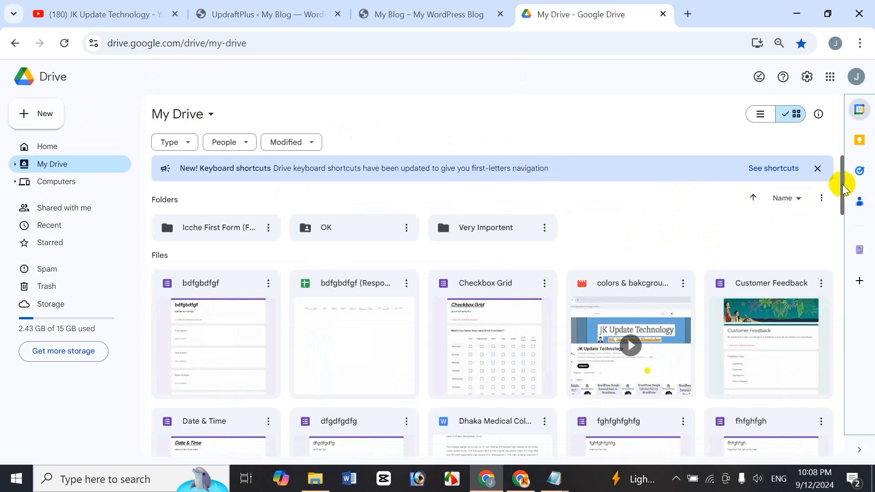
click(818, 168)
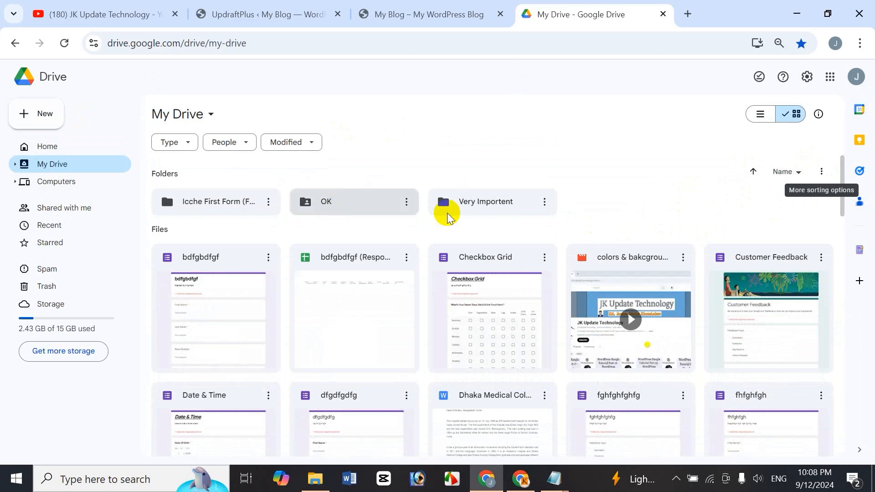
drag(844, 181, 840, 136)
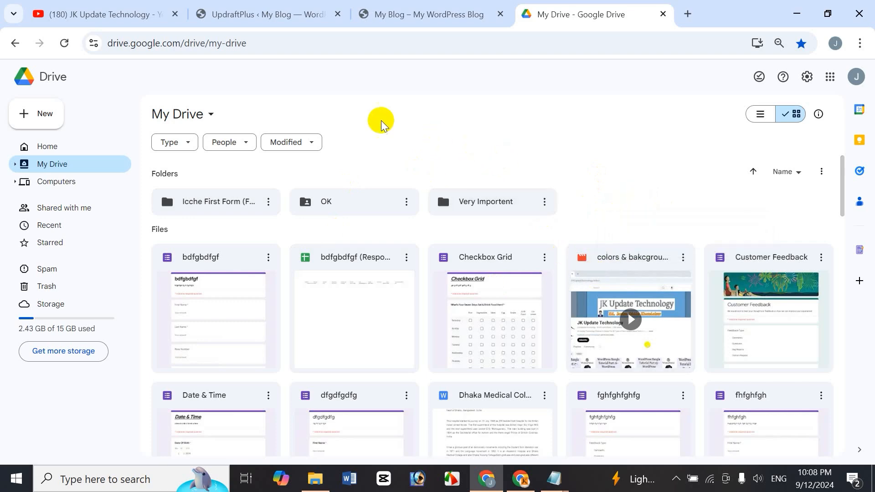
Run a new UpdraftPlus backup that includes the database and files and is sent to remote storage, and close the completion message.
click(283, 10)
click(635, 344)
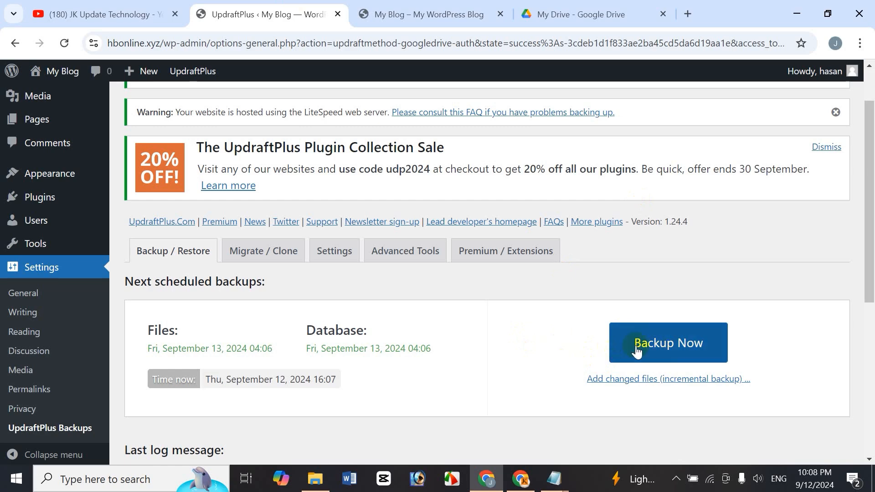
click(674, 345)
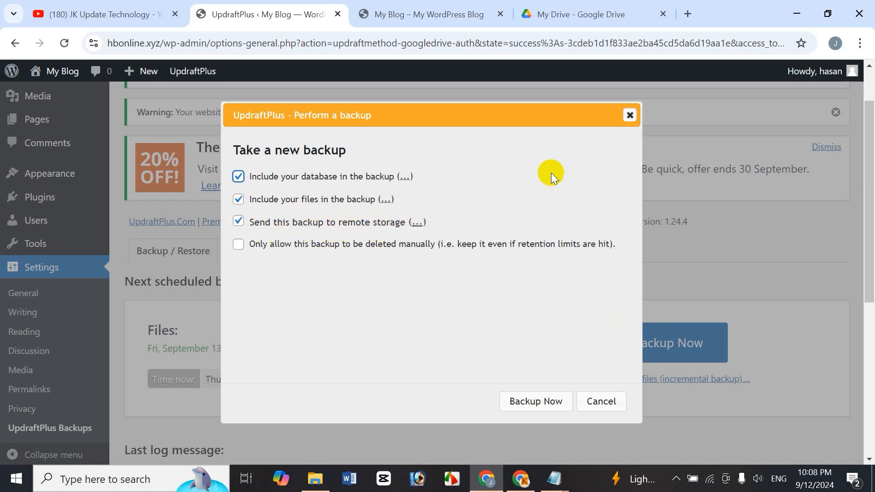
click(651, 13)
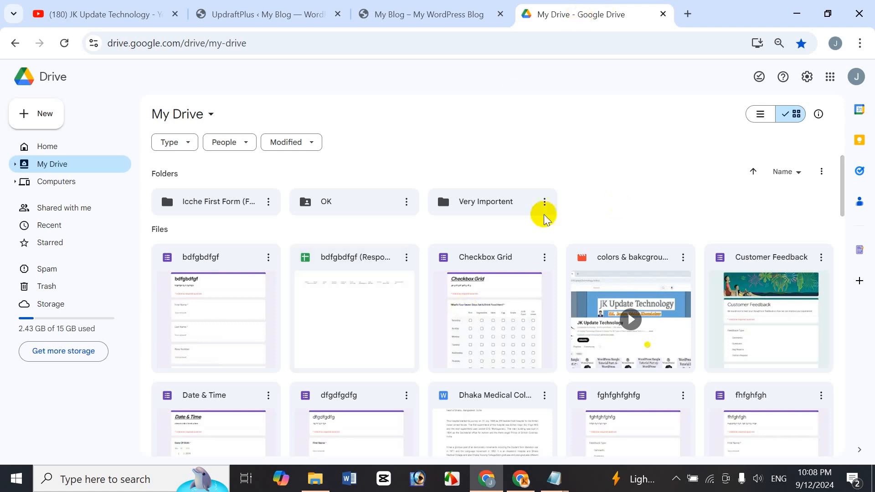
click(235, 16)
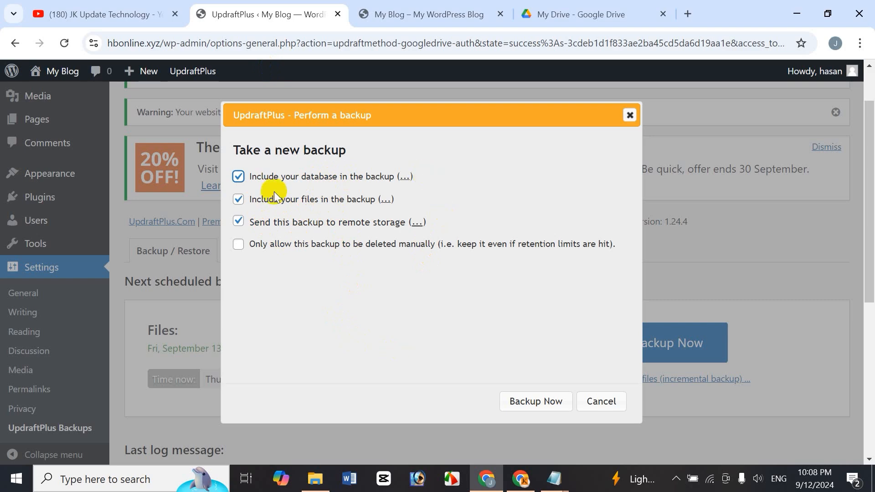
click(525, 405)
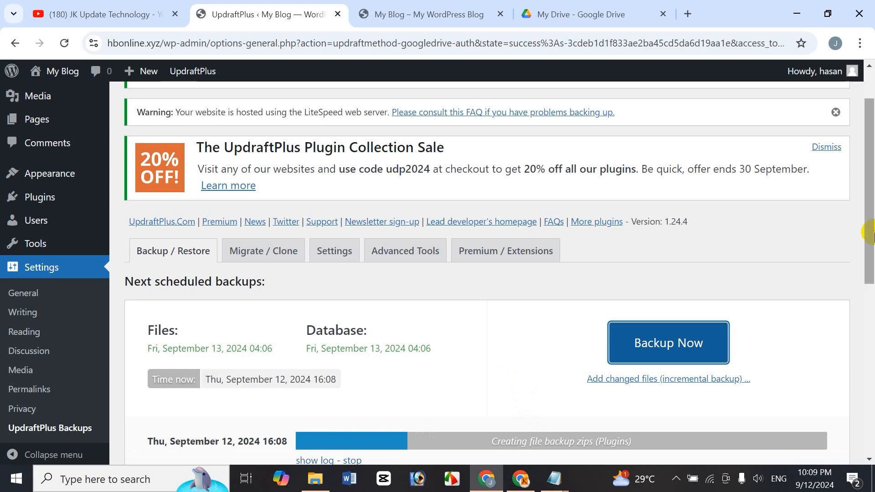
scroll(870, 233, down, 2)
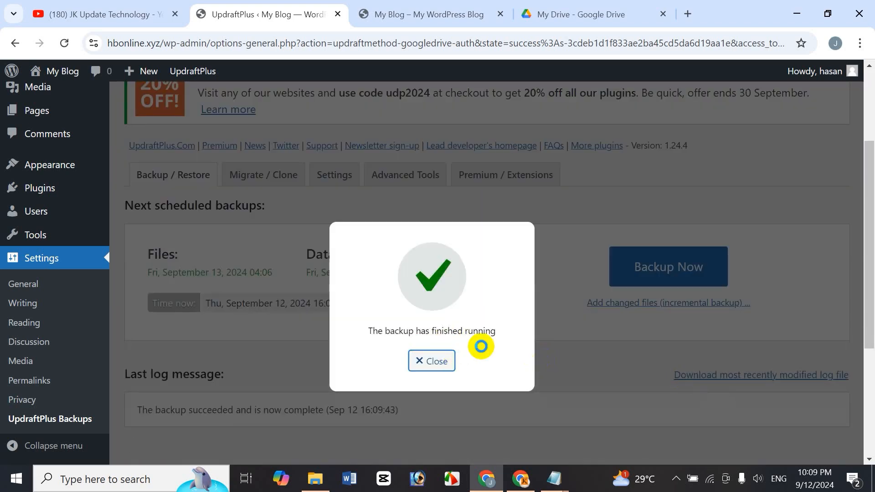
click(437, 362)
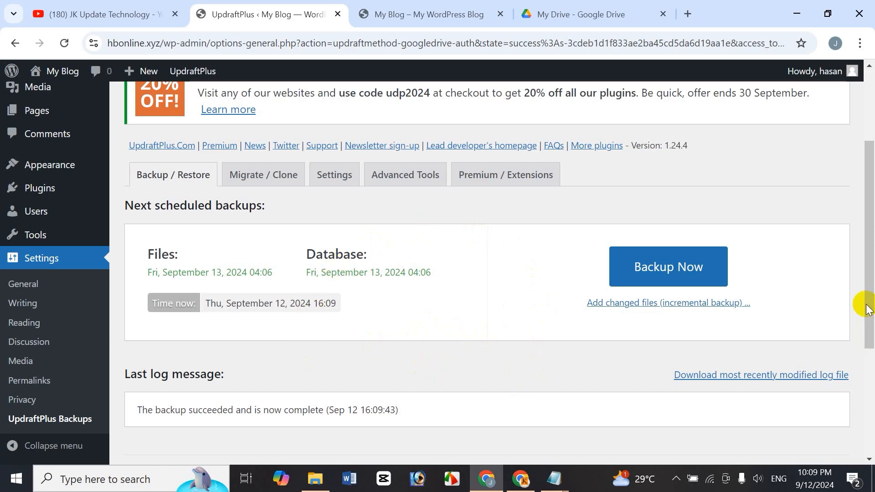
Check the existing backups list in UpdraftPlus and open the UpdraftPlus folder in Google Drive.
scroll(869, 217, down, 5)
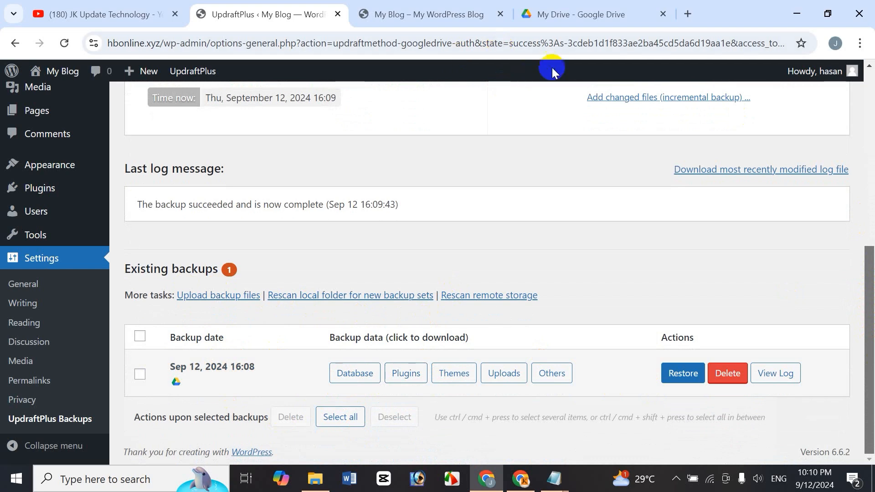
click(594, 12)
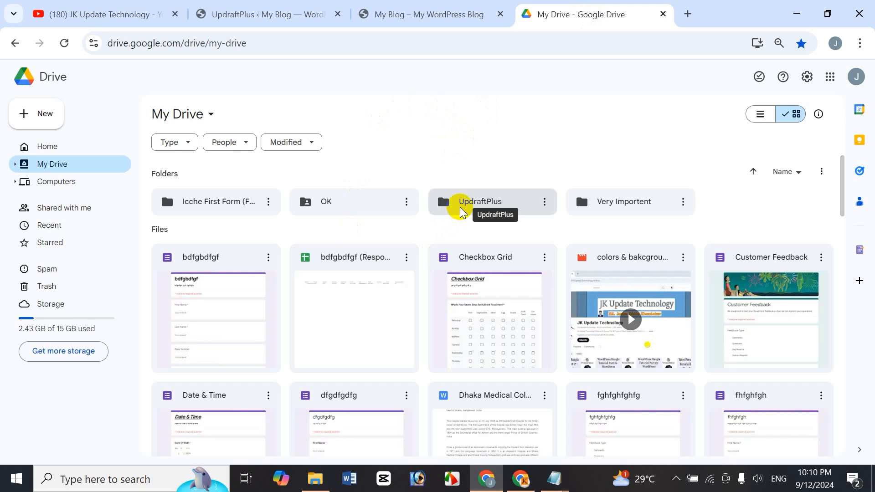
click(283, 14)
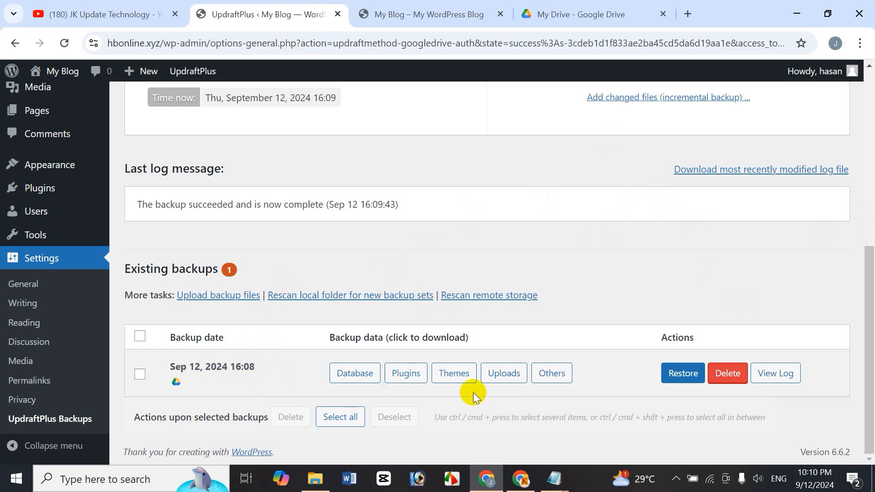
click(598, 14)
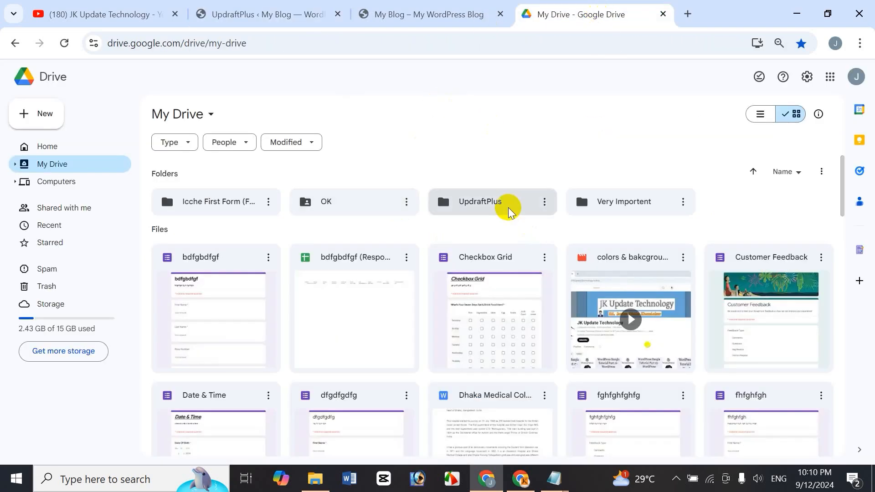
double_click(481, 205)
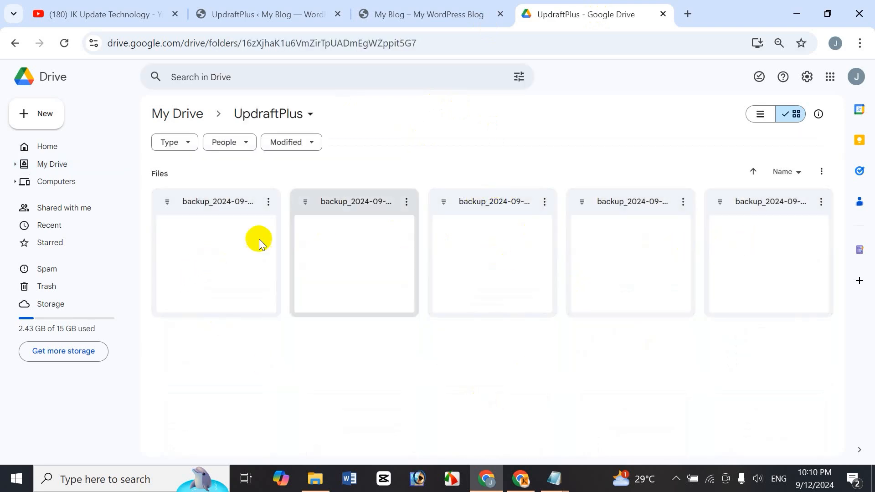
Show the UpdraftPlus folder's files in list layout and compare them with the existing backup set in UpdraftPlus.
click(759, 116)
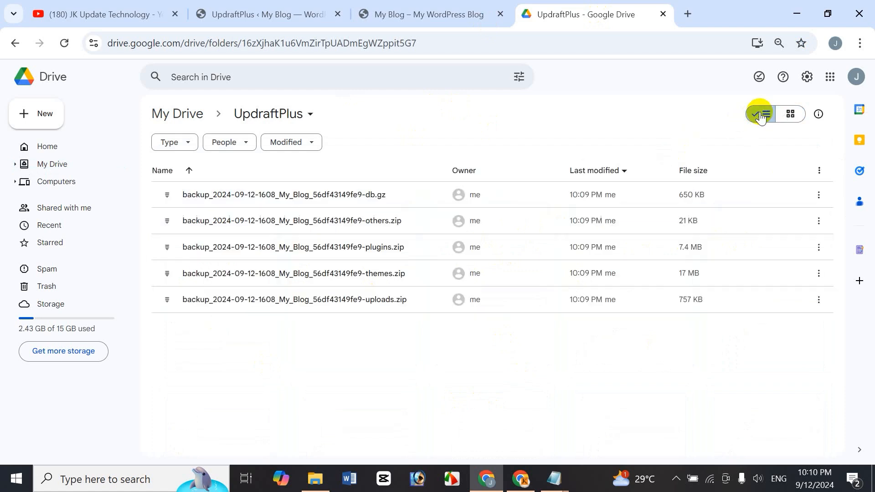
click(791, 114)
click(760, 116)
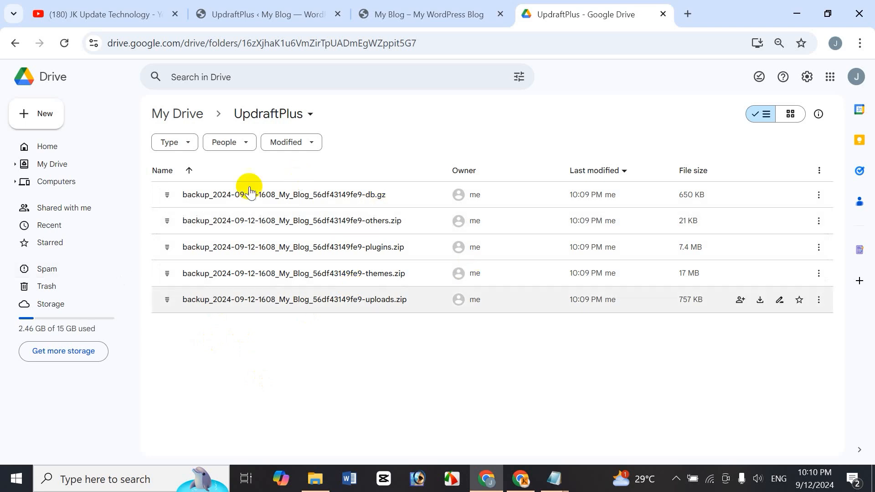
click(260, 14)
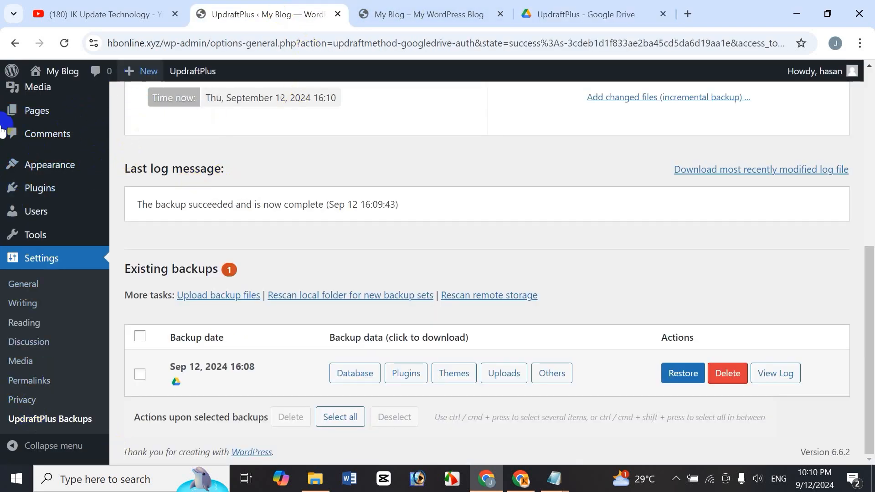
click(588, 14)
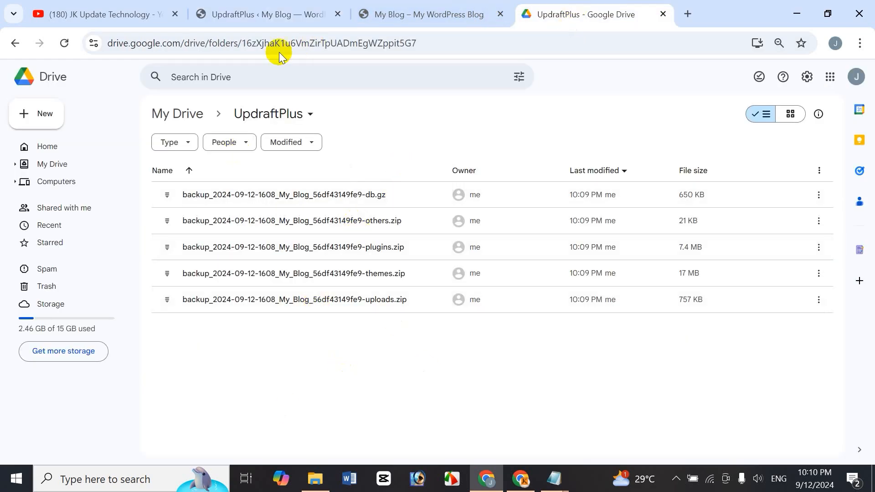
Review the UpdraftPlus Backup/Restore page and the site's front page, and return to the WordPress dashboard.
click(265, 9)
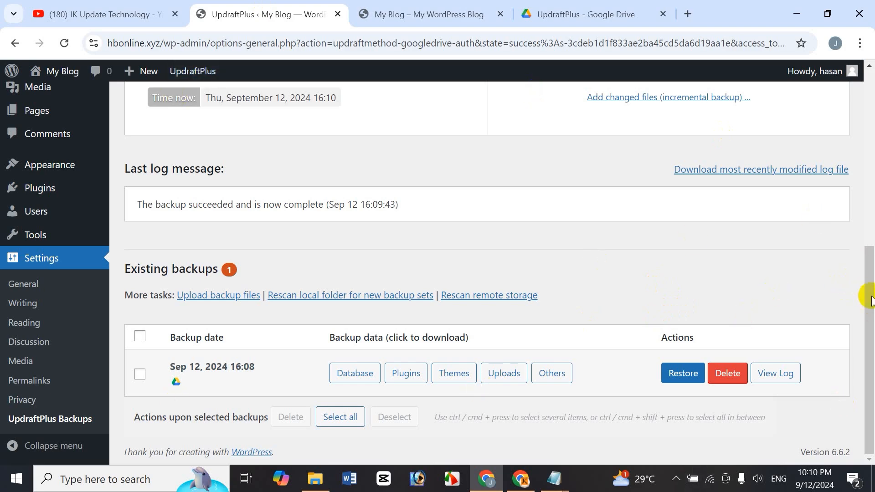
scroll(865, 220, up, 6)
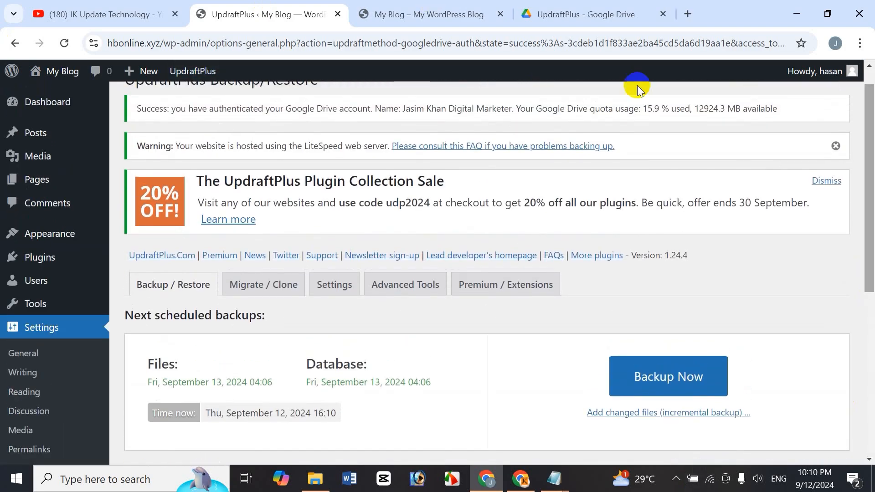
drag(865, 215, 870, 172)
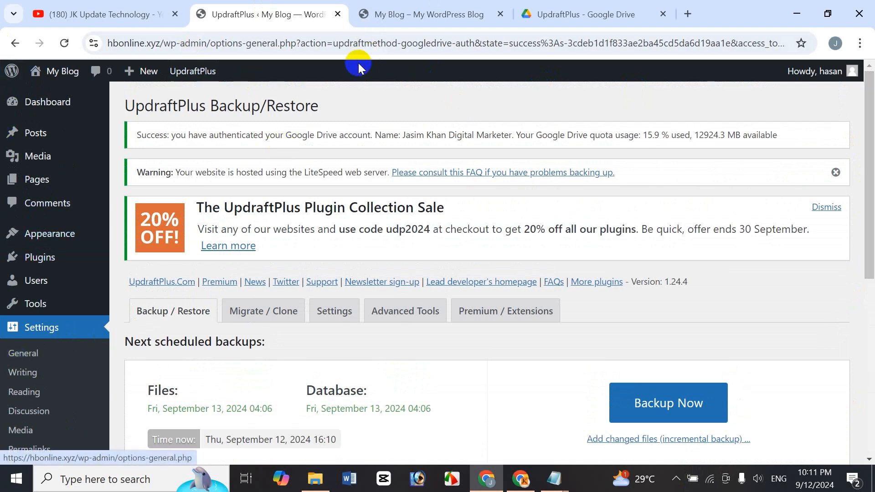
click(389, 9)
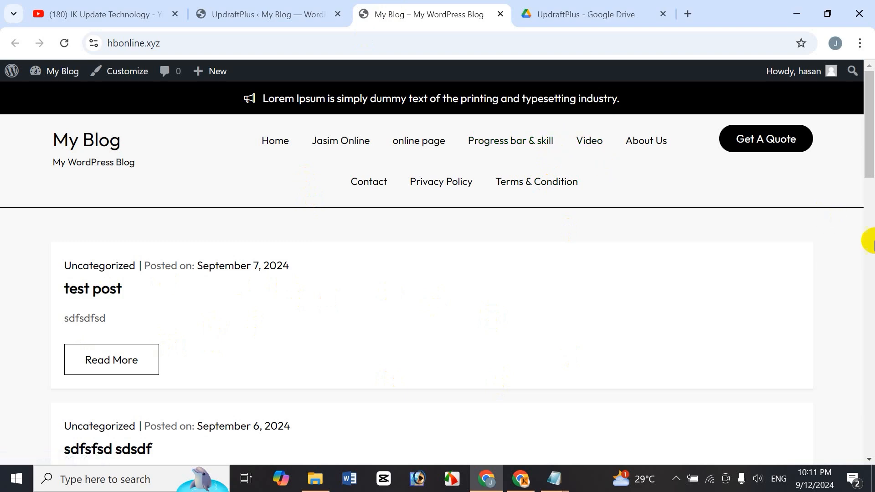
click(270, 9)
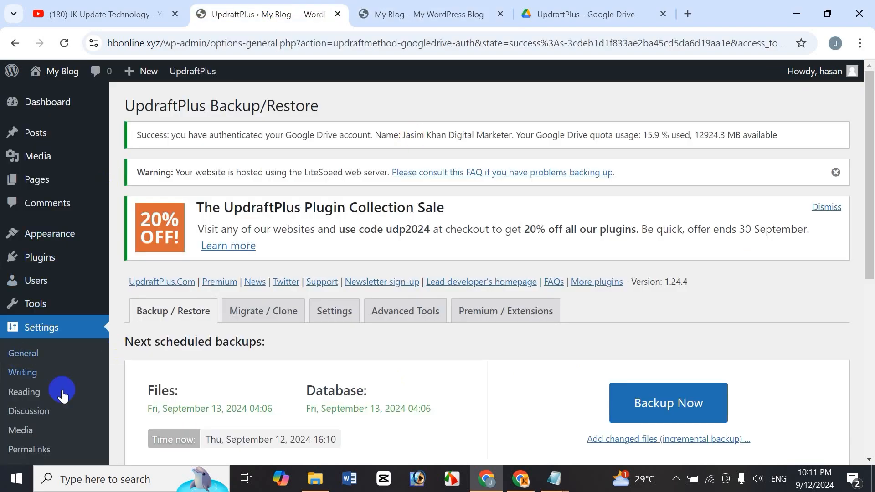
Deactivate the WordPress Importer plugin in the list of installed plugins.
mouse_move(53, 314)
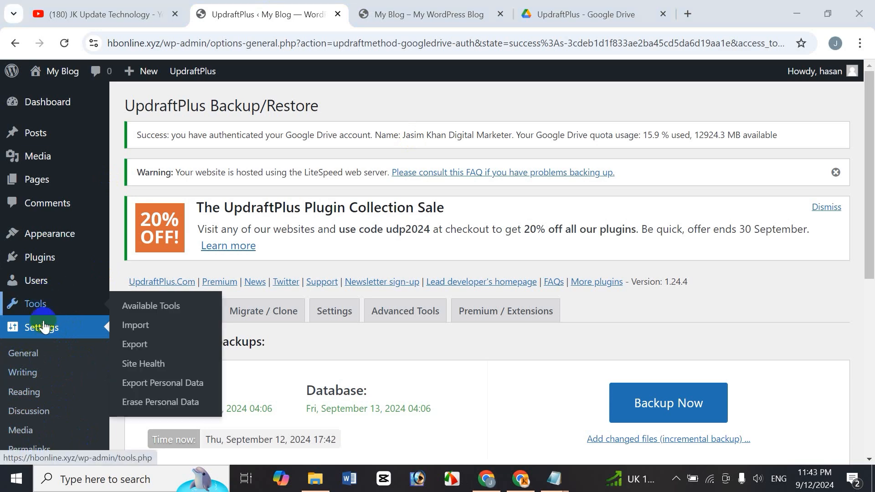
click(47, 262)
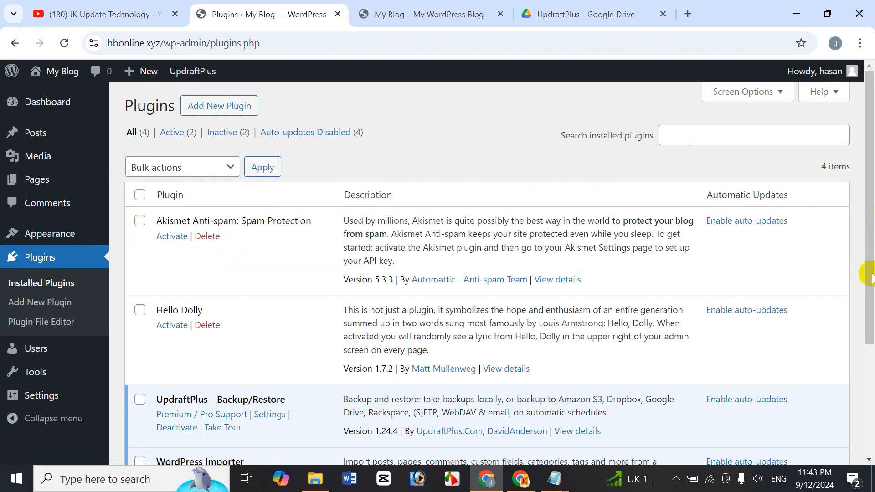
scroll(231, 358, down, 2)
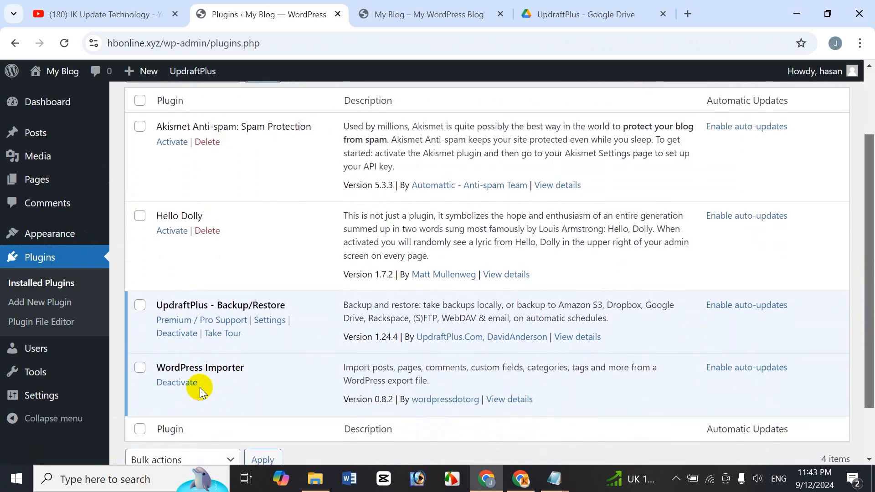
click(181, 388)
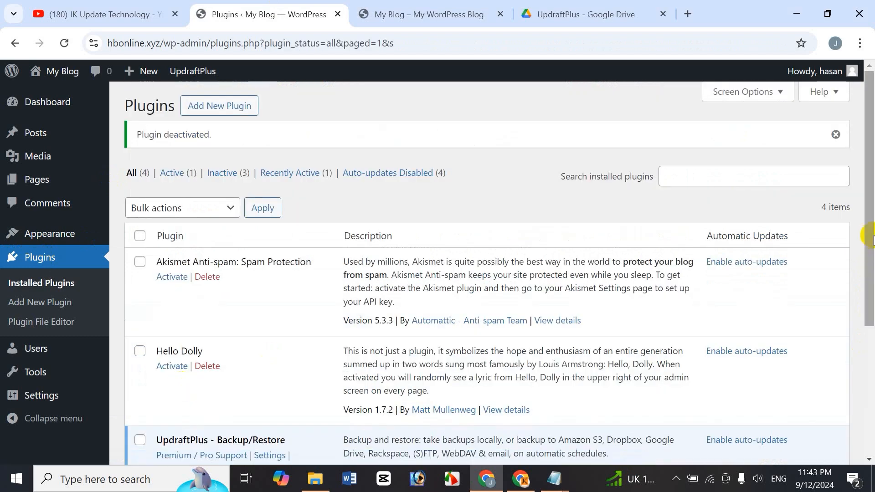
Delete the deactivated WordPress Importer plugin from the list of installed plugins and confirm the deletion.
drag(867, 235, 871, 351)
click(208, 370)
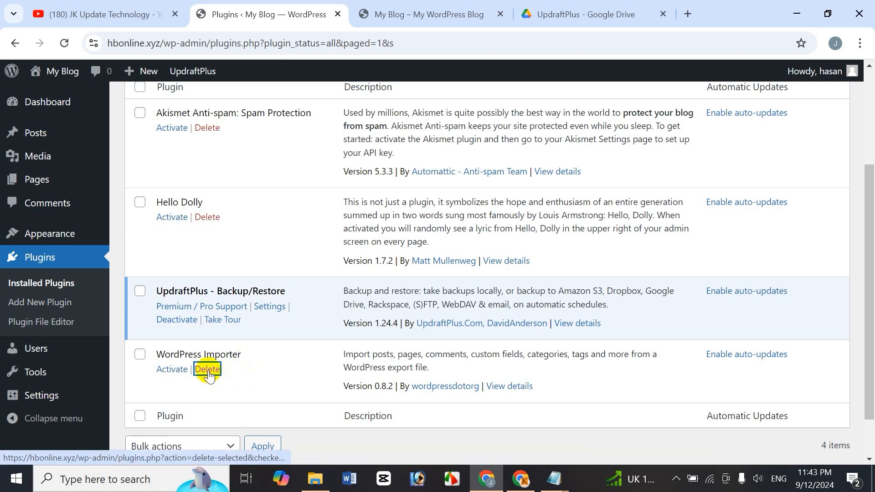
click(208, 370)
click(499, 128)
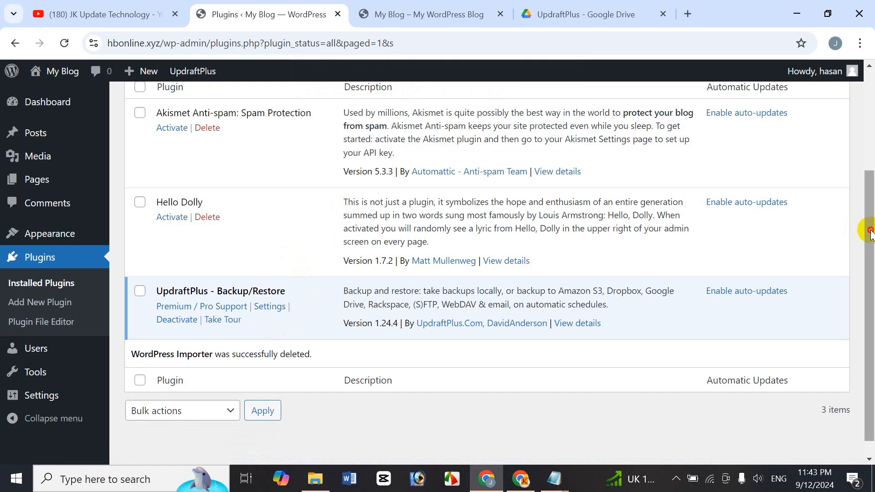
drag(870, 233, 870, 205)
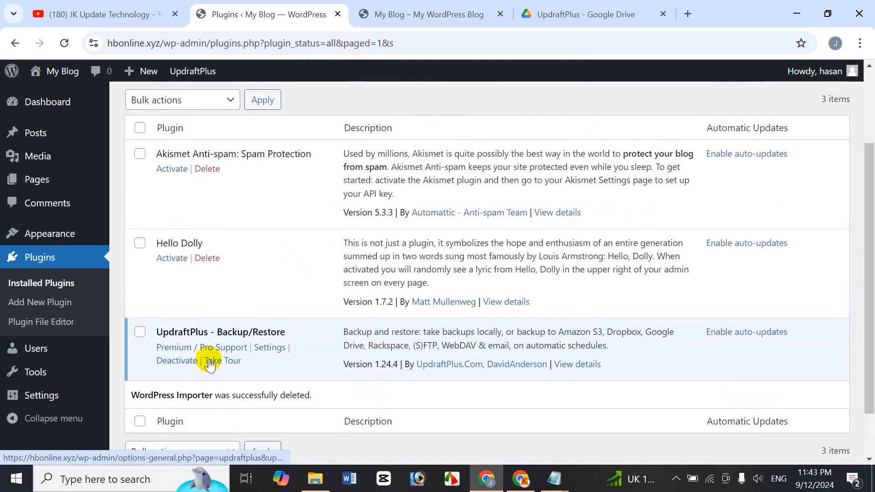
Delete the Hello Elementor theme from the installed themes and confirm the deletion.
click(58, 233)
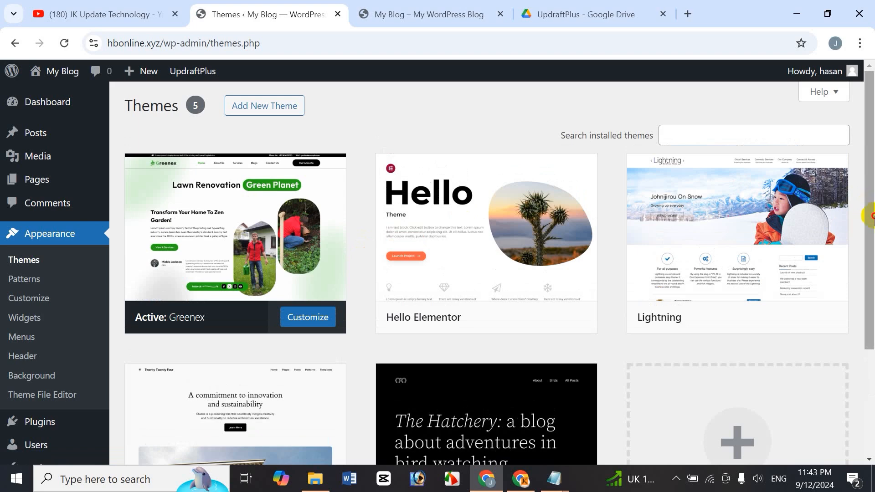
mouse_move(871, 215)
mouse_down()
mouse_move(870, 286)
mouse_move(870, 205)
mouse_up()
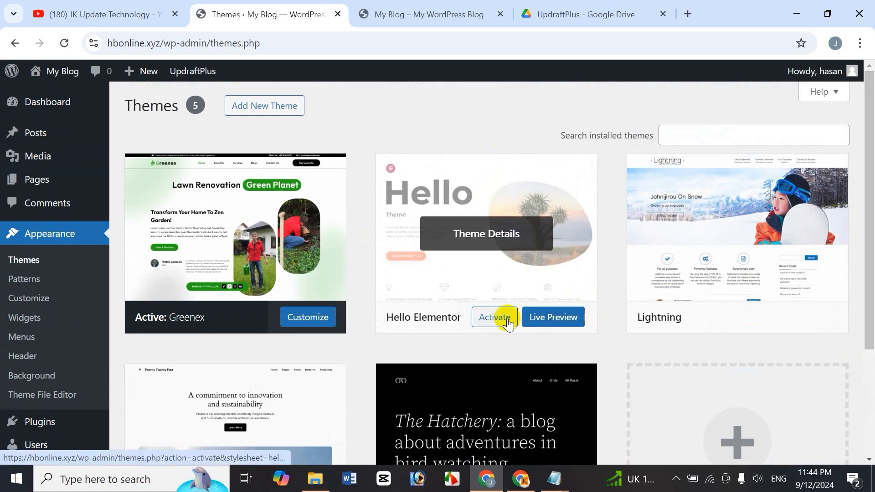
click(491, 193)
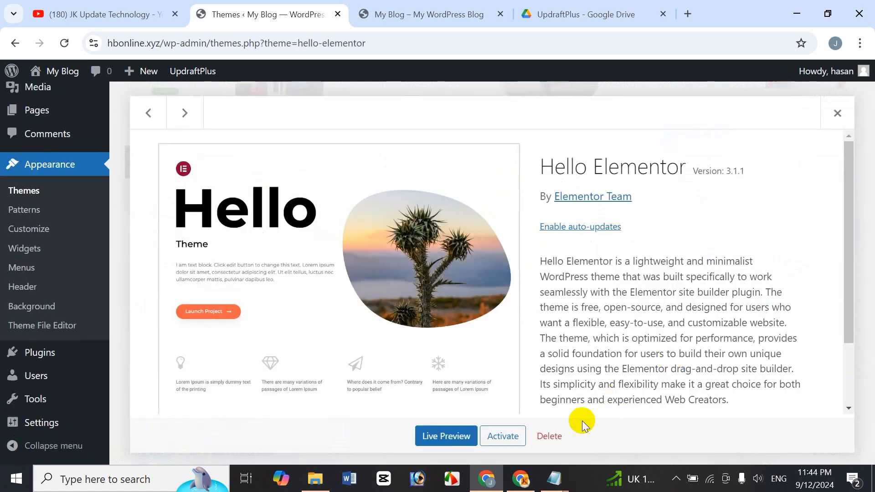
click(550, 436)
click(498, 155)
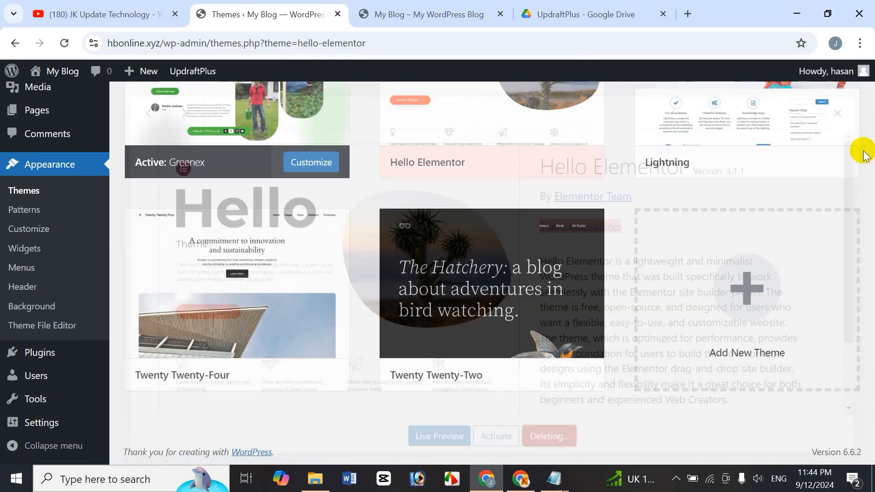
drag(869, 270, 874, 153)
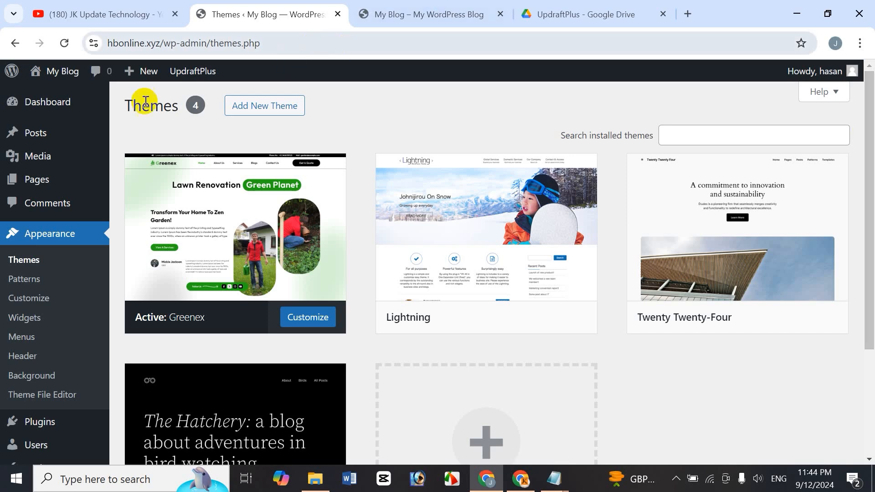
Compare the posts list with the site's front page and move the two newest posts, "test post" and "sdfsfsd sdsdf", to the Trash.
click(47, 135)
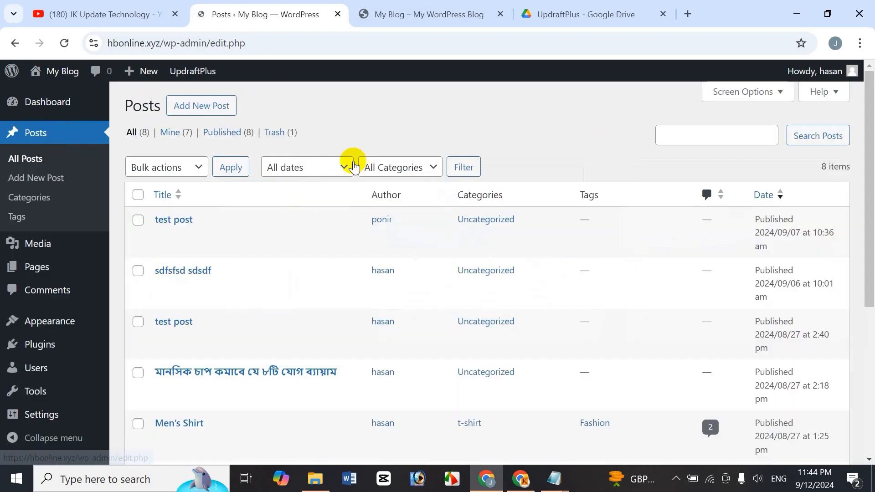
mouse_move(226, 288)
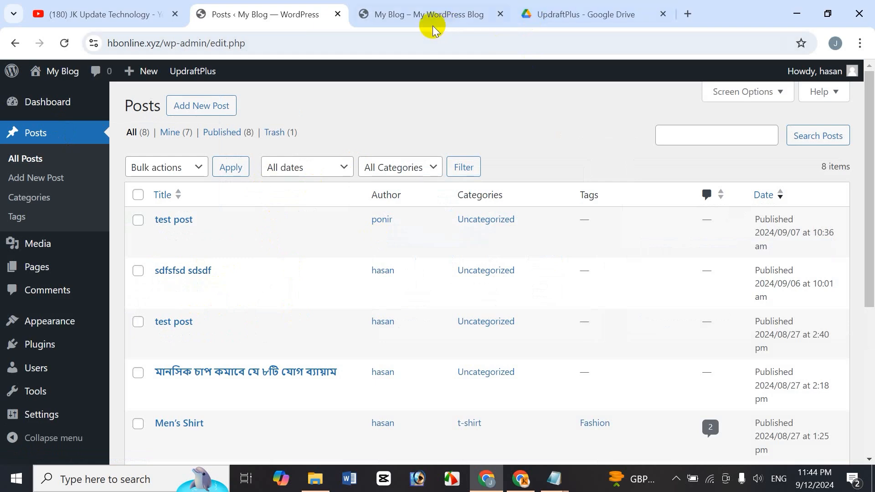
click(427, 16)
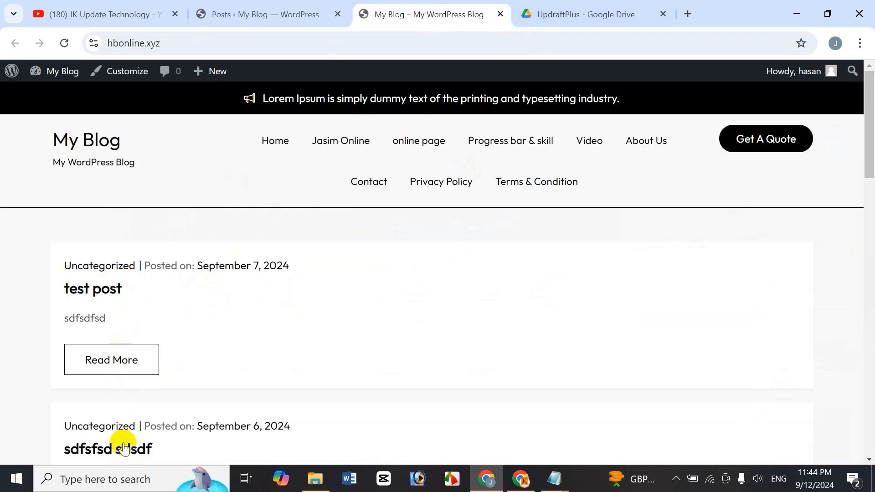
click(253, 16)
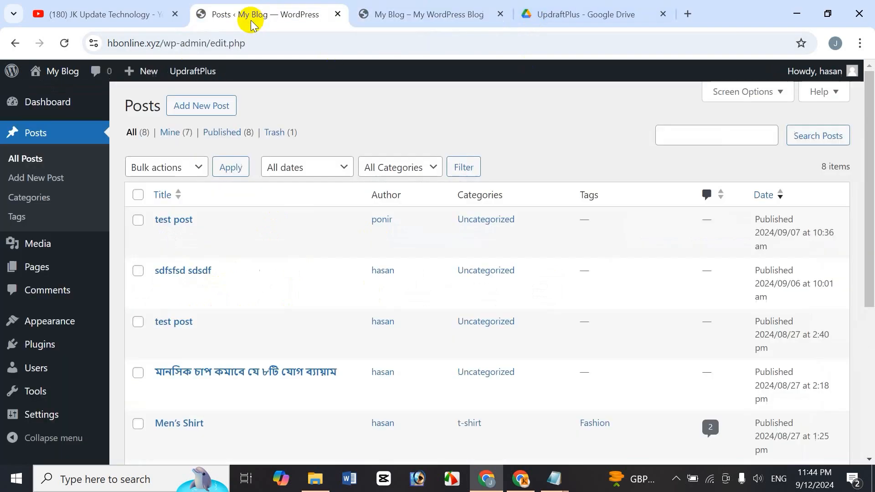
click(139, 223)
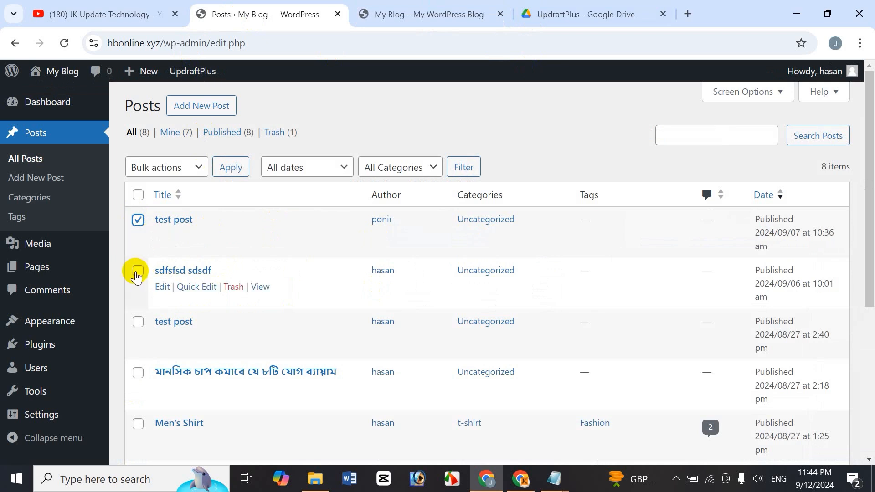
click(138, 271)
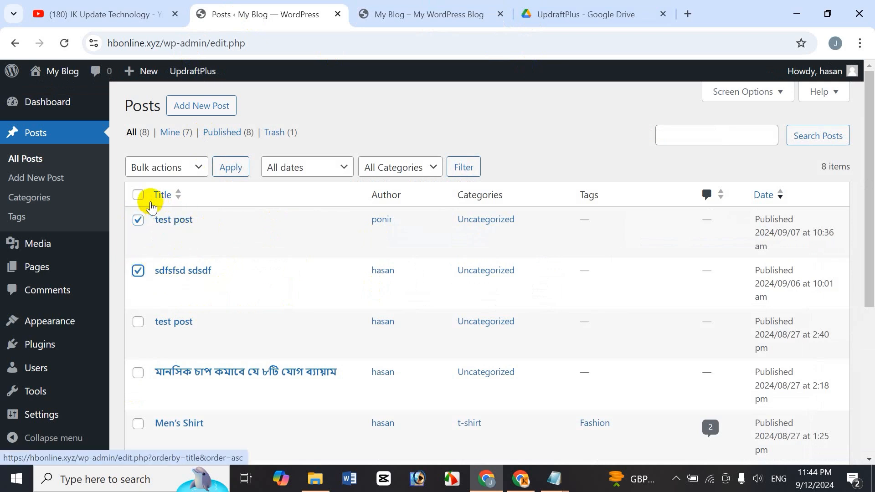
click(181, 170)
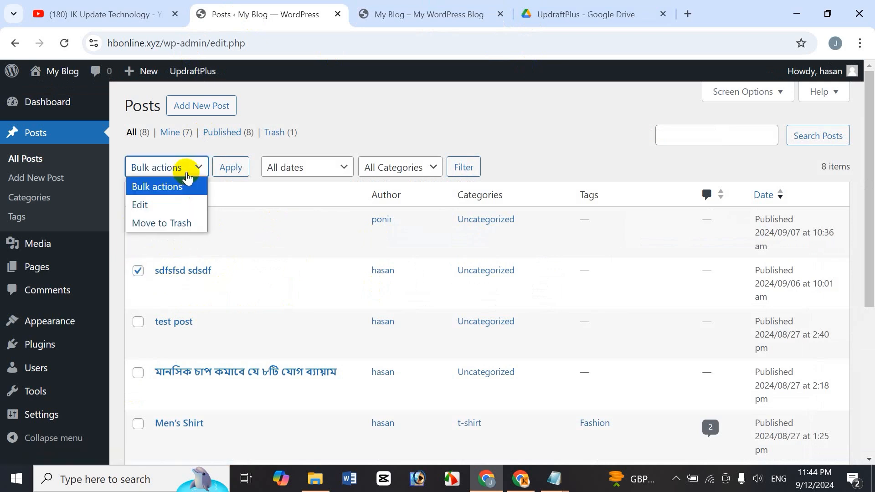
click(169, 223)
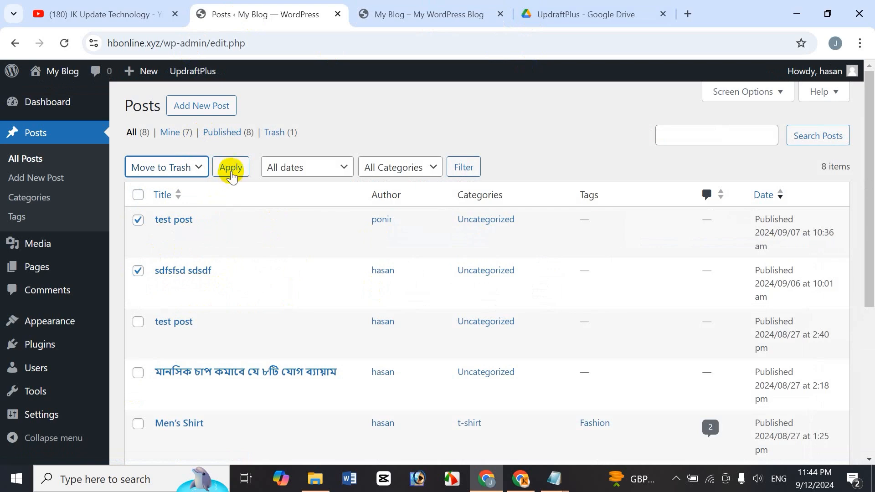
click(230, 172)
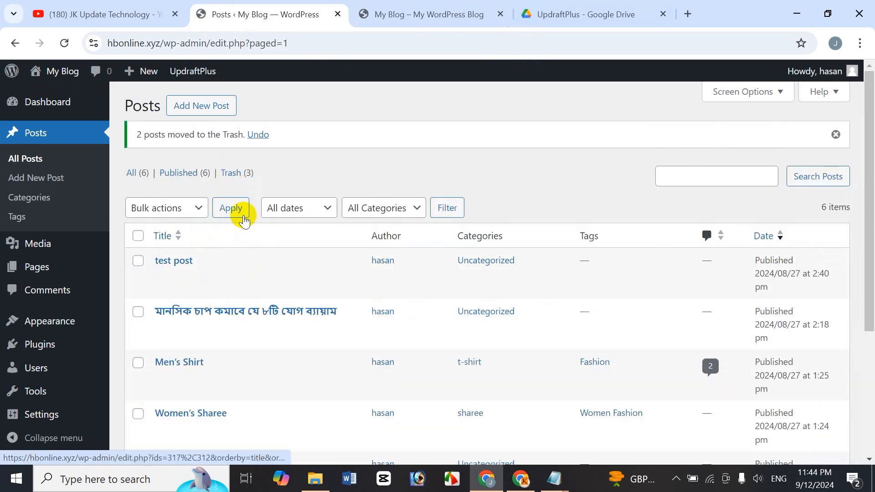
Permanently delete all posts in the posts Trash with a bulk action.
click(237, 175)
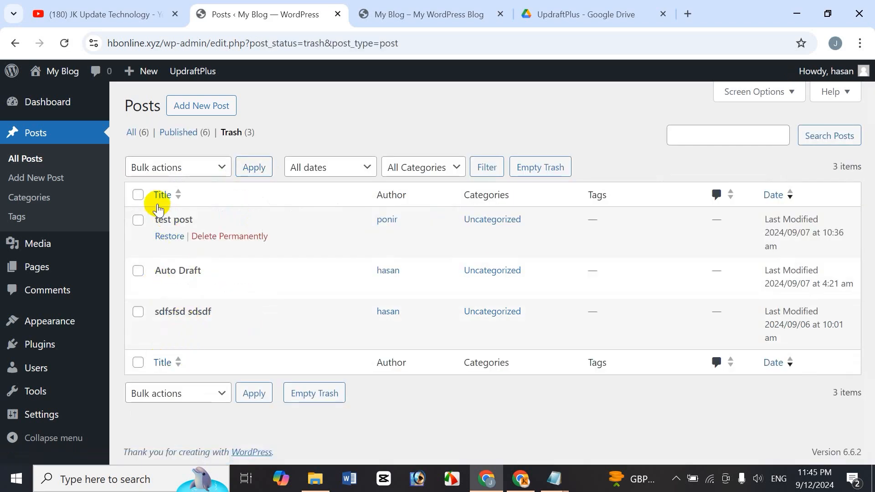
click(138, 194)
click(176, 167)
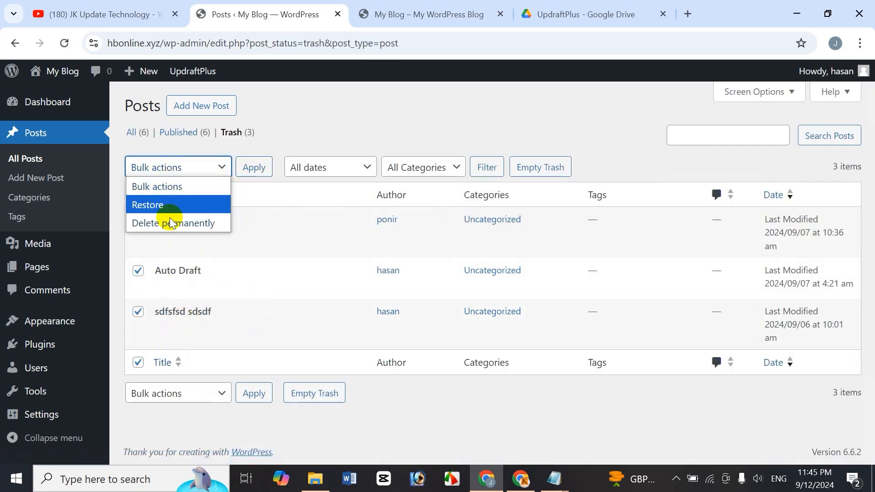
click(172, 223)
click(251, 168)
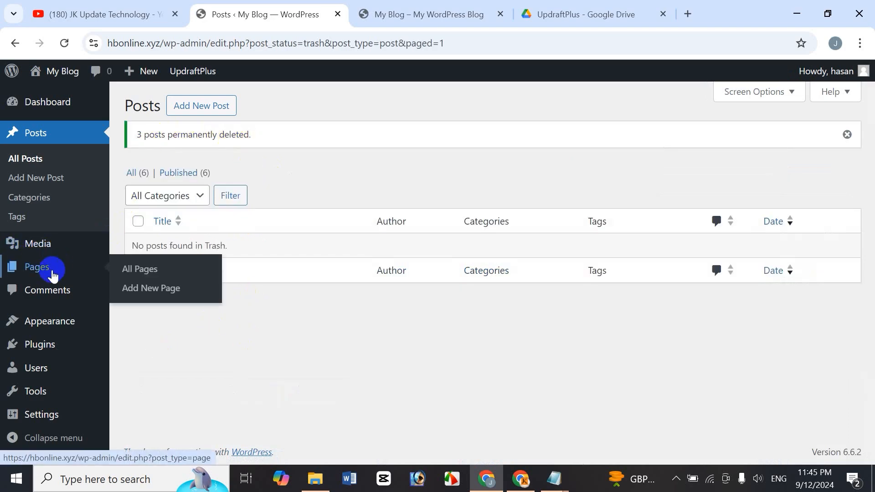
Open the list of pages, reload the site's front page to check its posts, and return to the pages list.
click(44, 269)
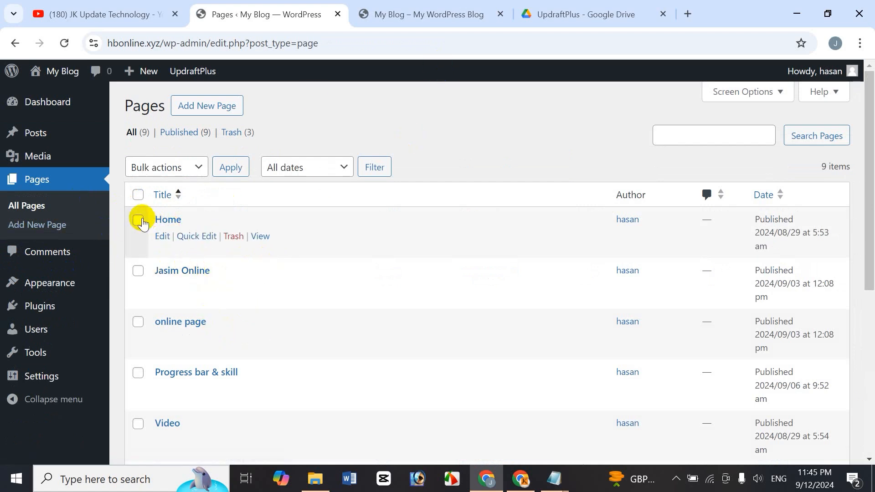
click(427, 18)
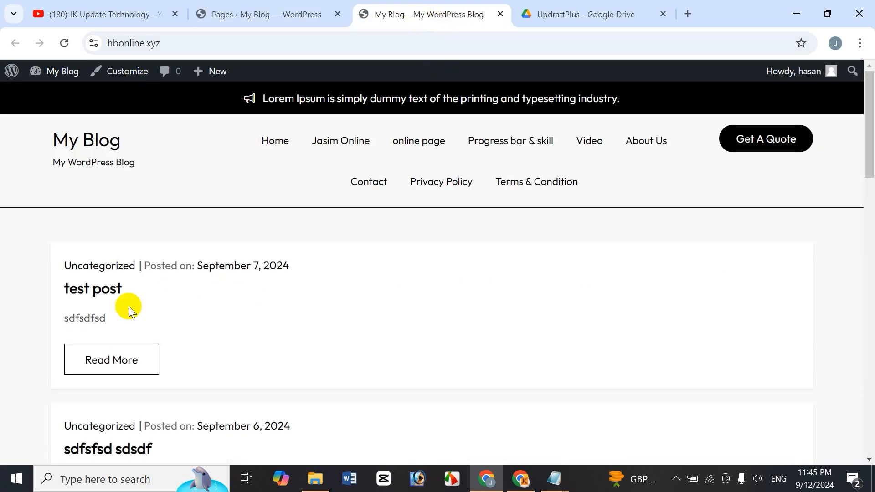
click(64, 46)
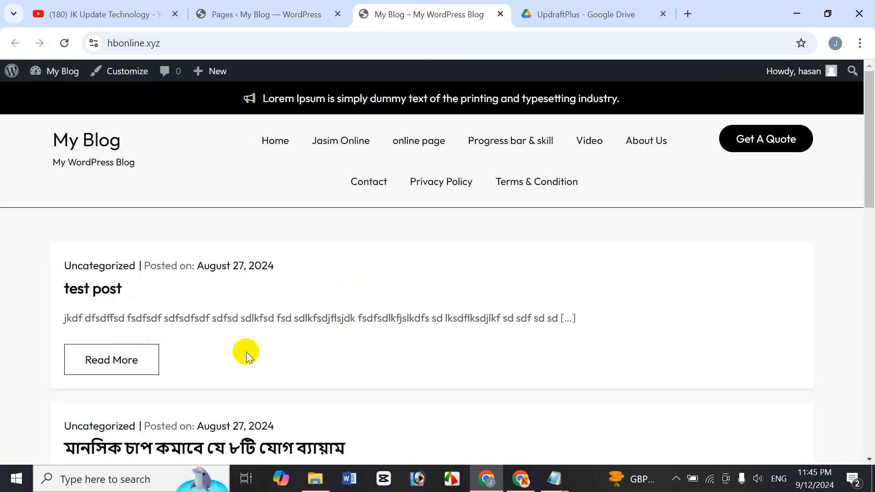
mouse_move(869, 189)
mouse_down()
mouse_move(869, 228)
mouse_move(865, 176)
mouse_up()
click(281, 14)
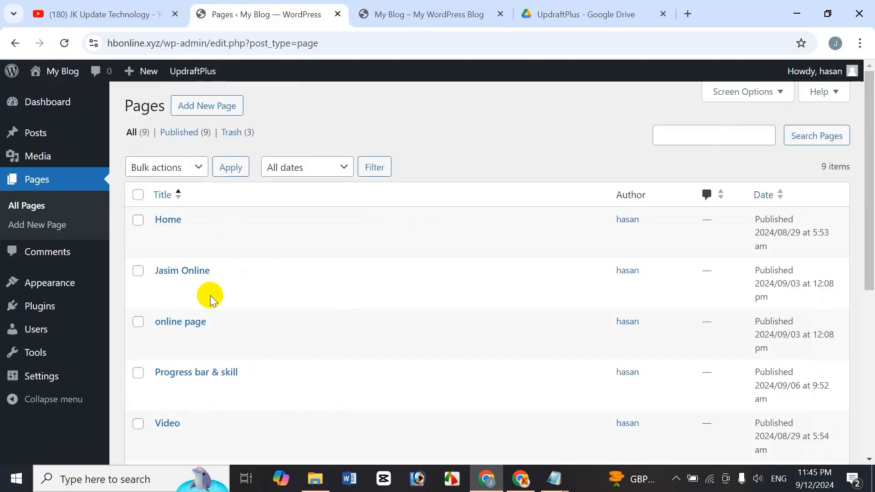
Move the Home page to the Trash and delete it permanently from there.
click(137, 220)
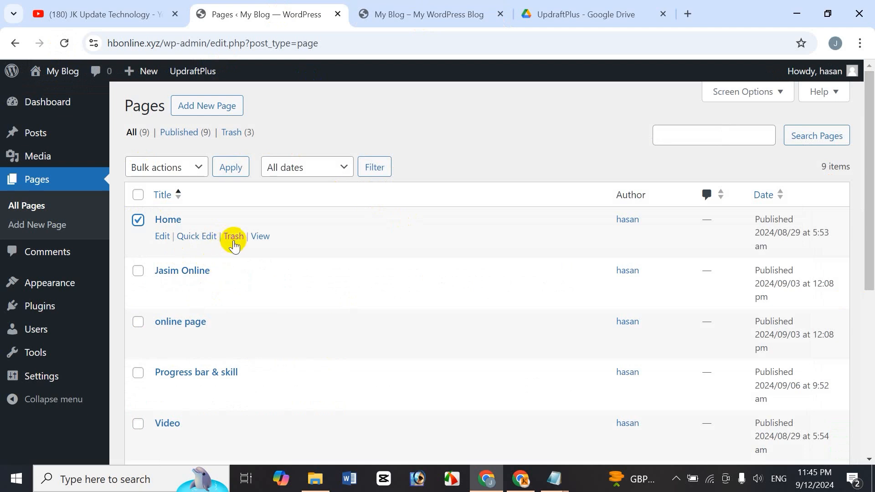
click(234, 237)
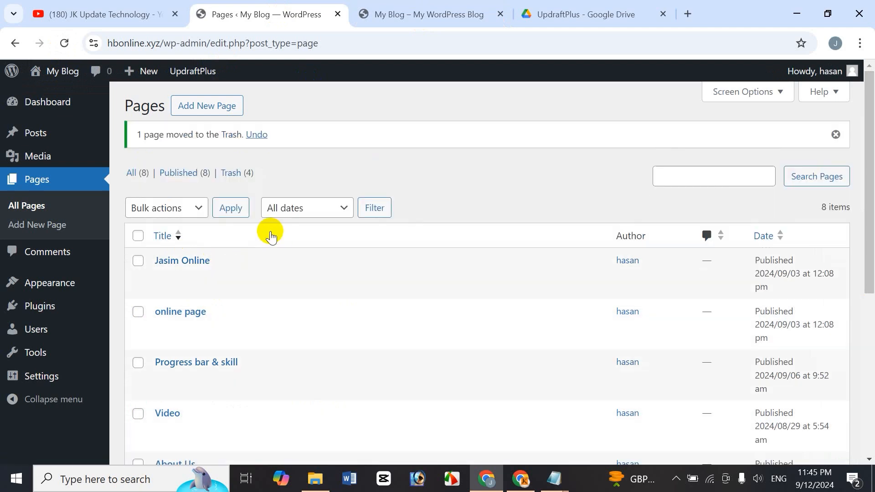
click(249, 173)
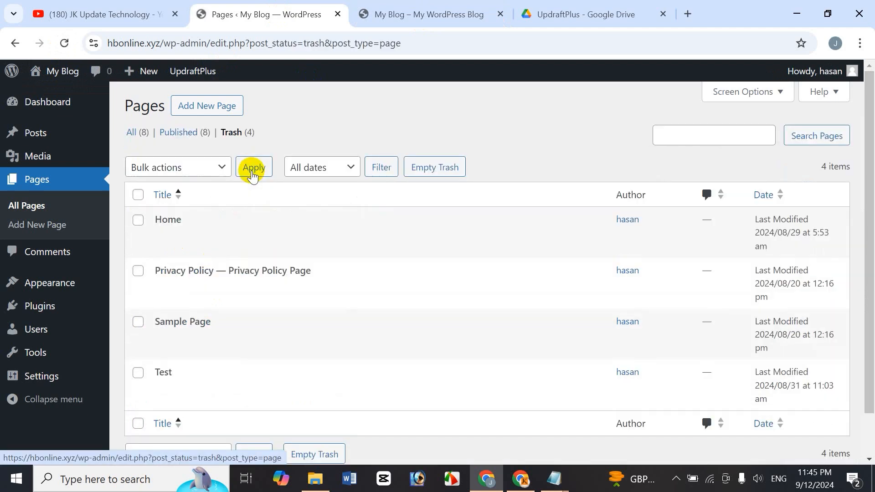
mouse_move(166, 240)
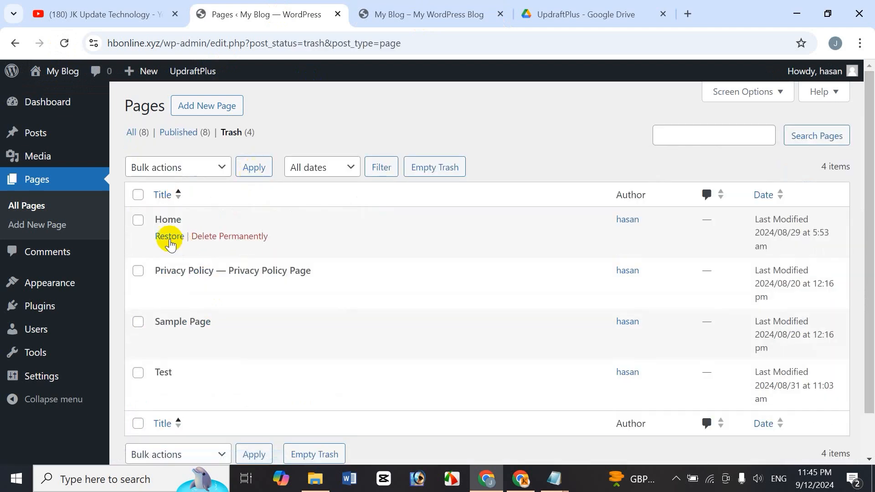
click(226, 237)
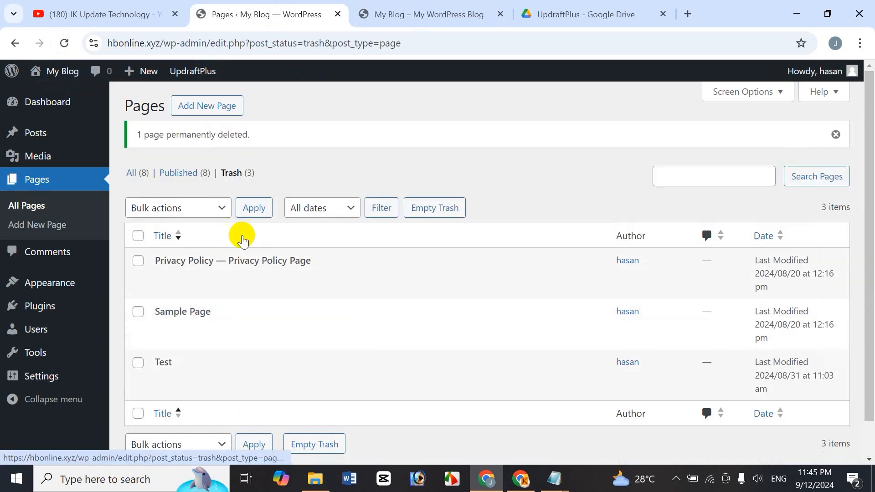
Reload the site's front page to check its navigation menu and return to the WordPress dashboard.
click(389, 17)
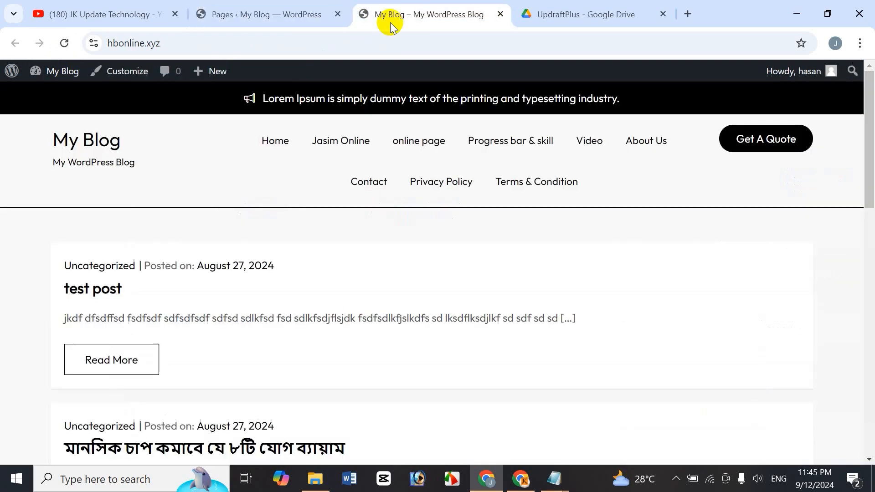
click(64, 44)
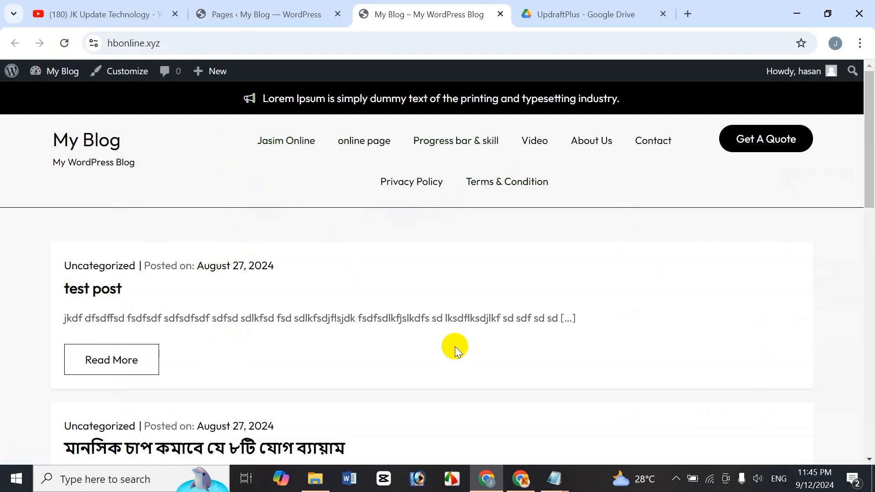
click(248, 15)
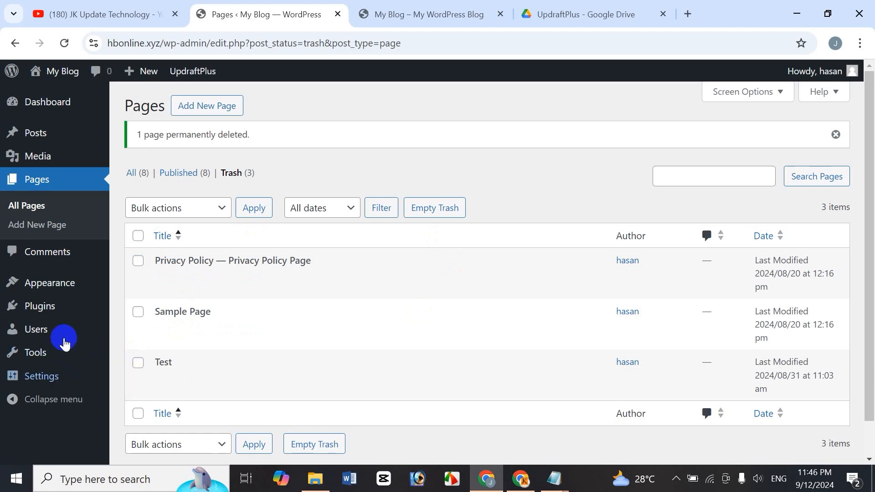
Open the UpdraftPlus Backups settings page, locate the existing backup, and check its files in the UpdraftPlus folder on Google Drive.
mouse_move(48, 306)
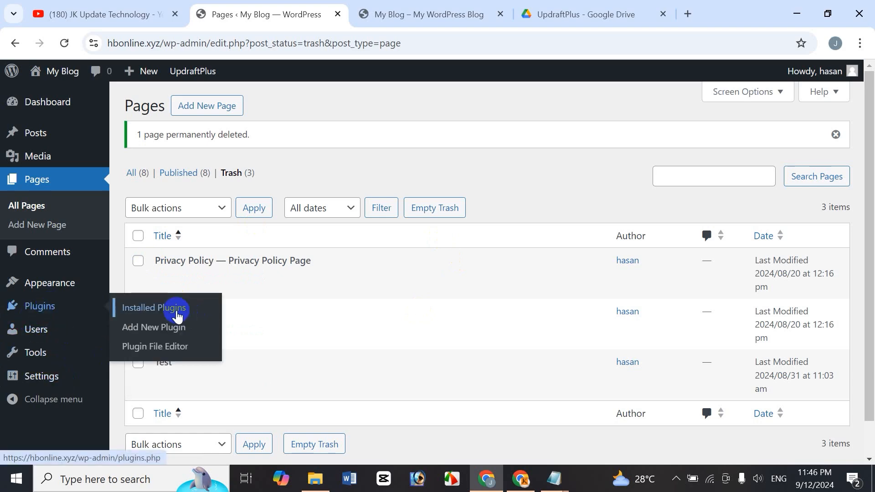
click(177, 315)
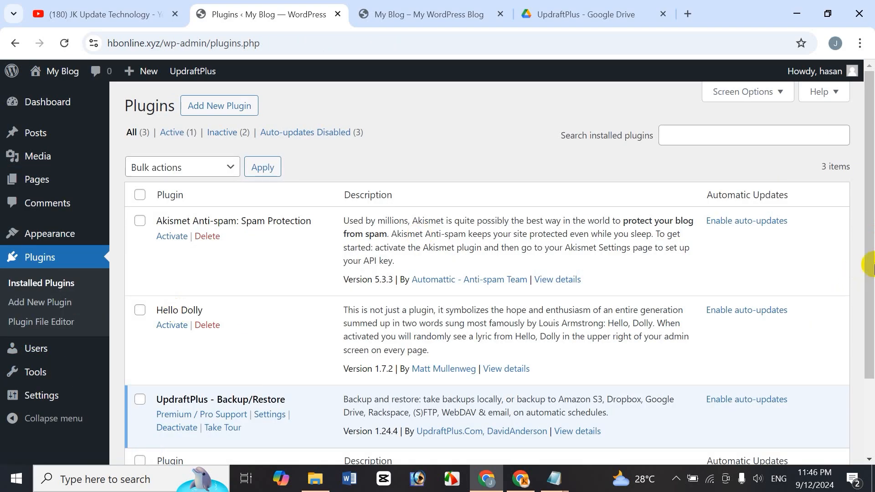
scroll(871, 267, down, 2)
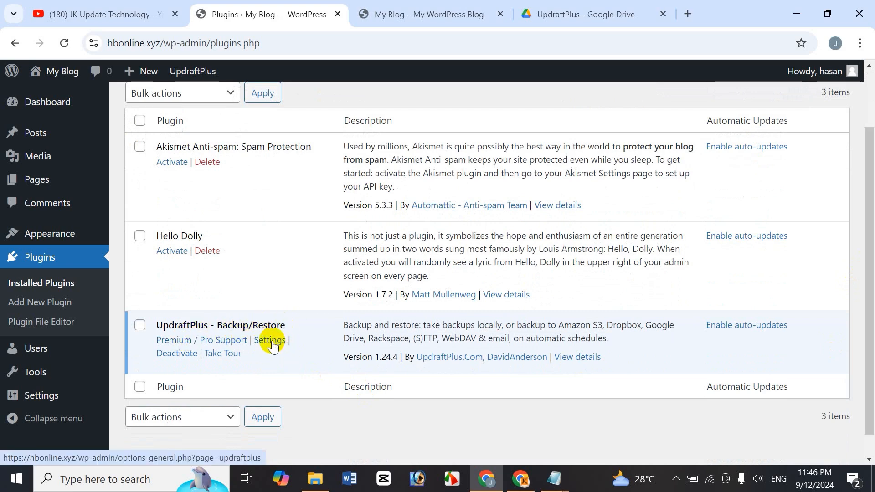
mouse_move(56, 393)
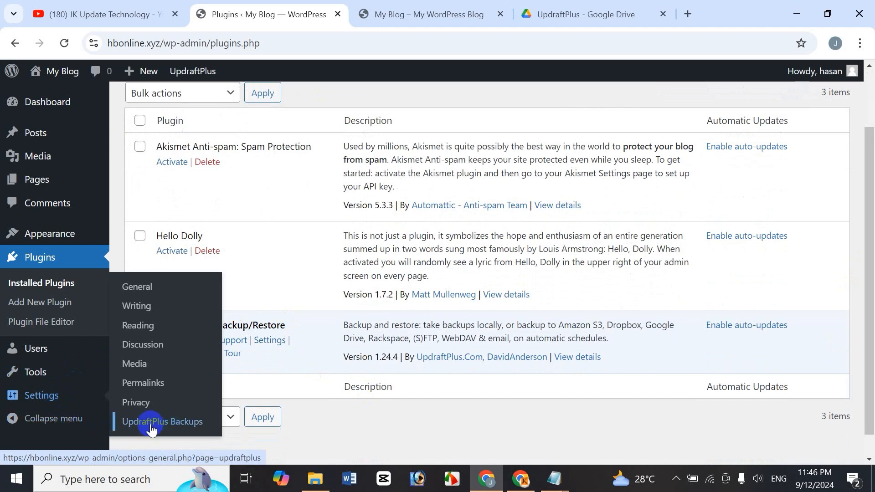
click(187, 424)
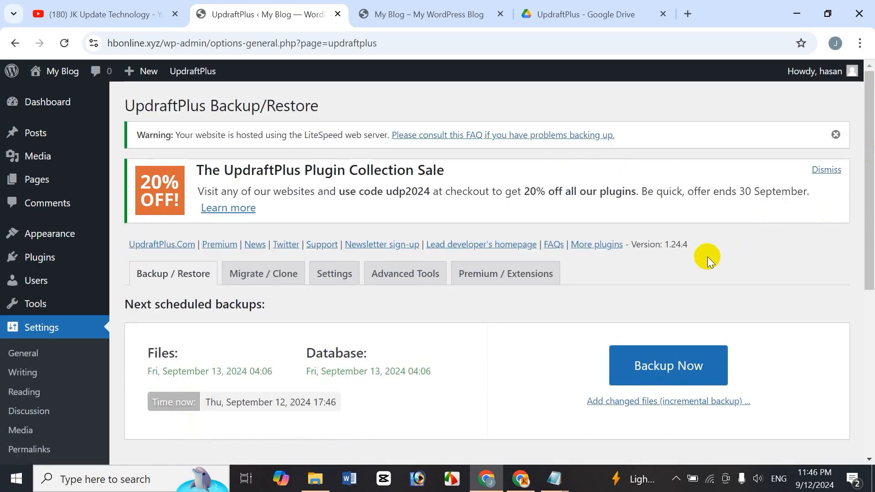
drag(871, 241, 871, 404)
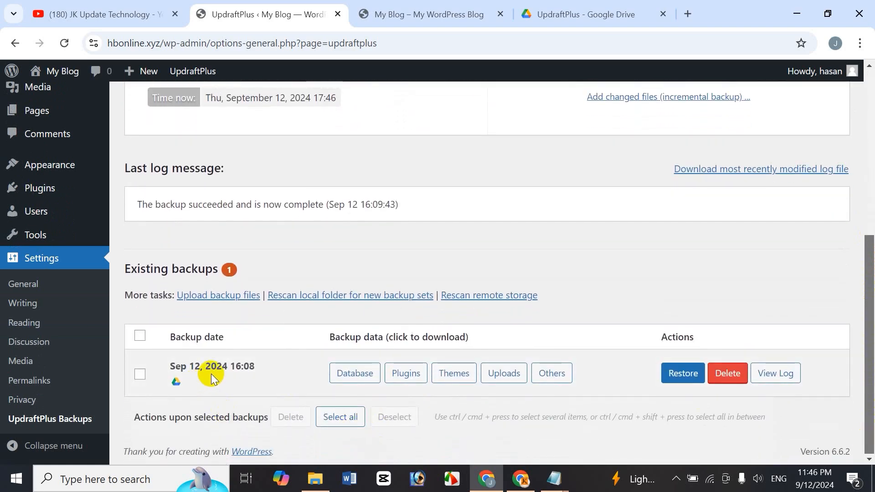
click(595, 14)
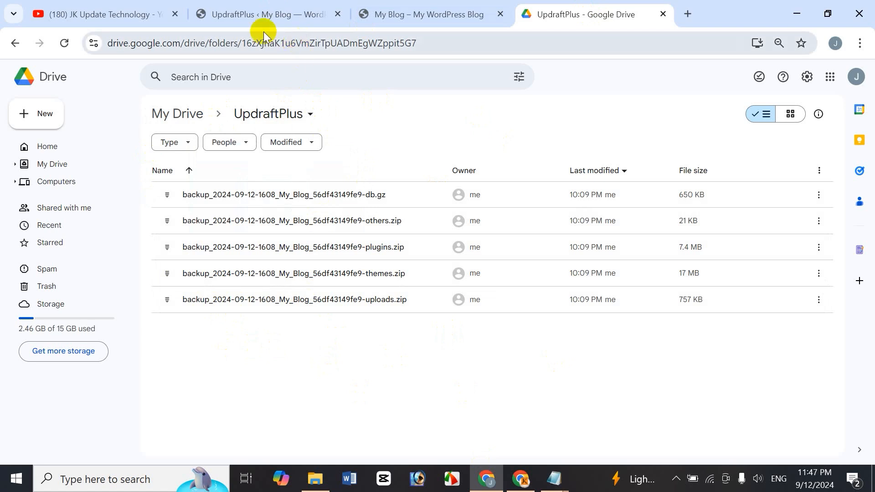
click(259, 15)
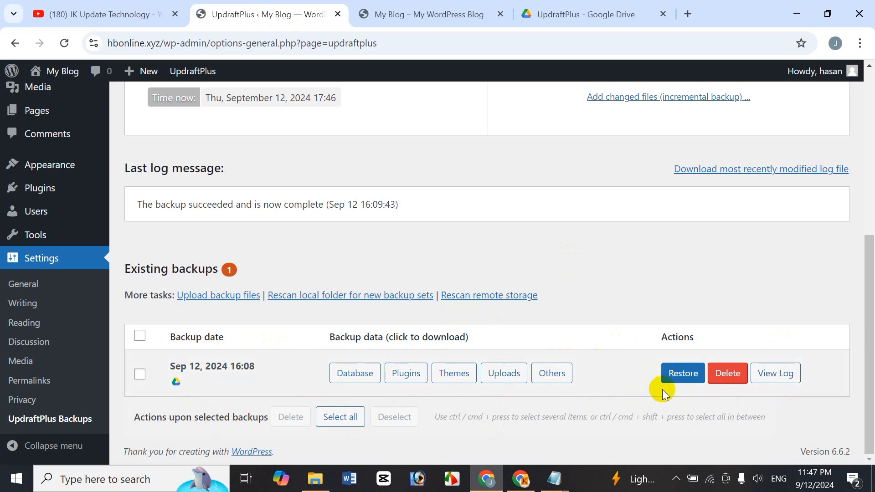
Start restoring the Sep 12, 2024 16:08 backup with Plugins, Themes, Uploads, Others and Database selected, and retrieve its files.
click(674, 377)
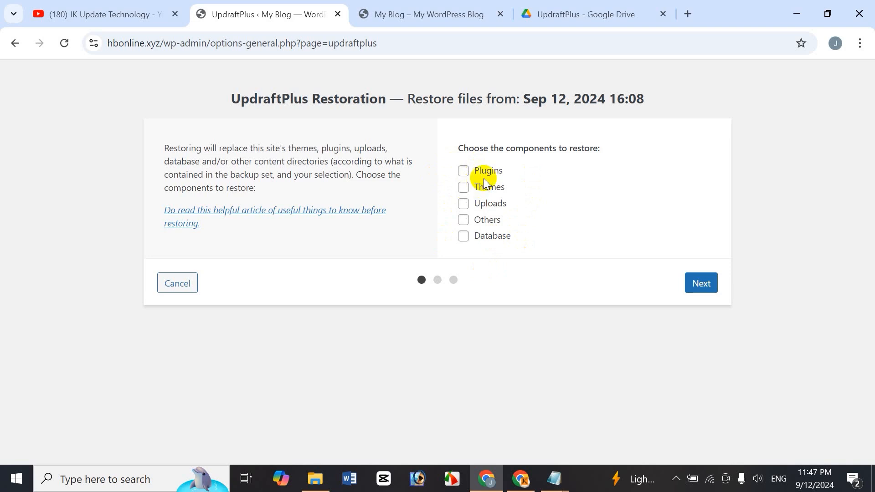
click(463, 171)
click(463, 188)
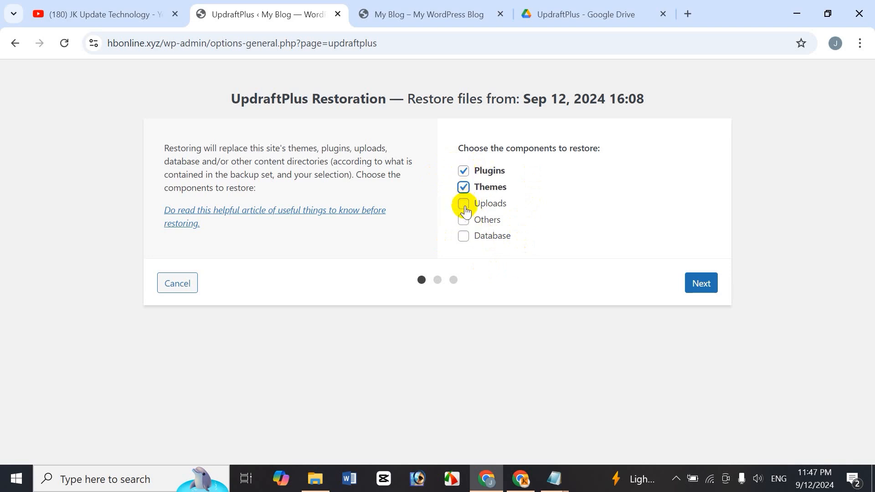
click(464, 204)
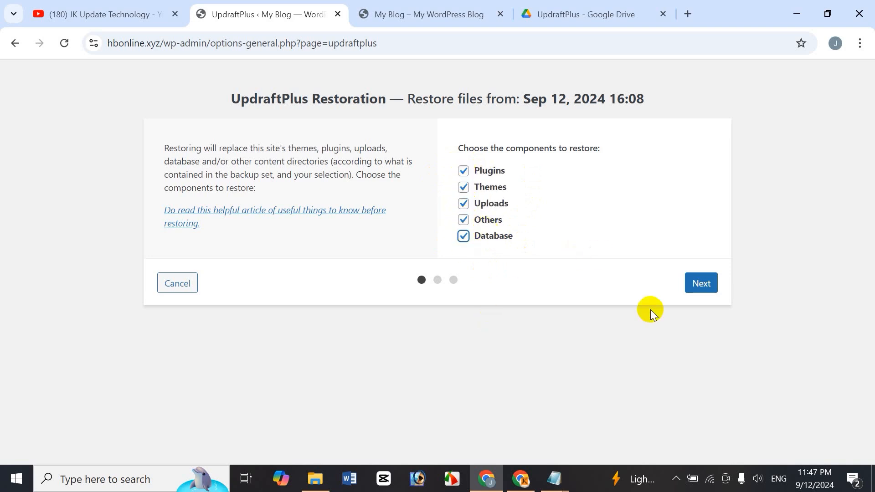
click(693, 285)
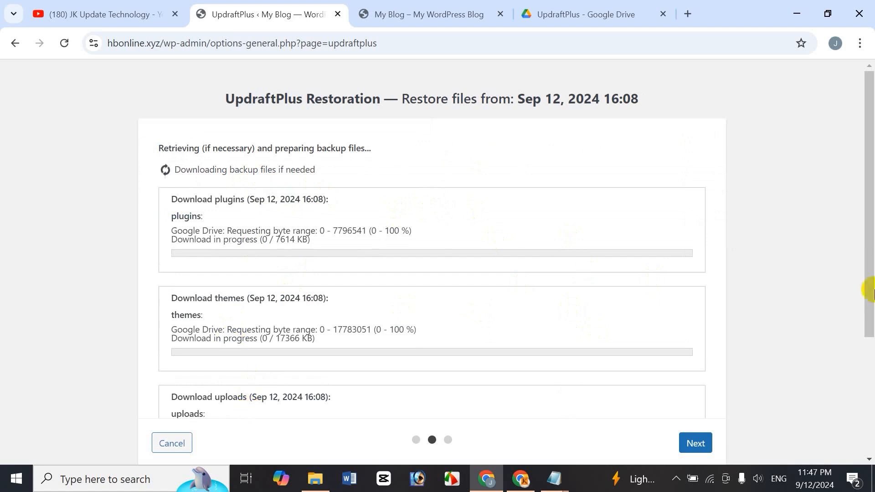
mouse_move(867, 249)
mouse_down()
mouse_move(867, 287)
mouse_move(867, 251)
mouse_up()
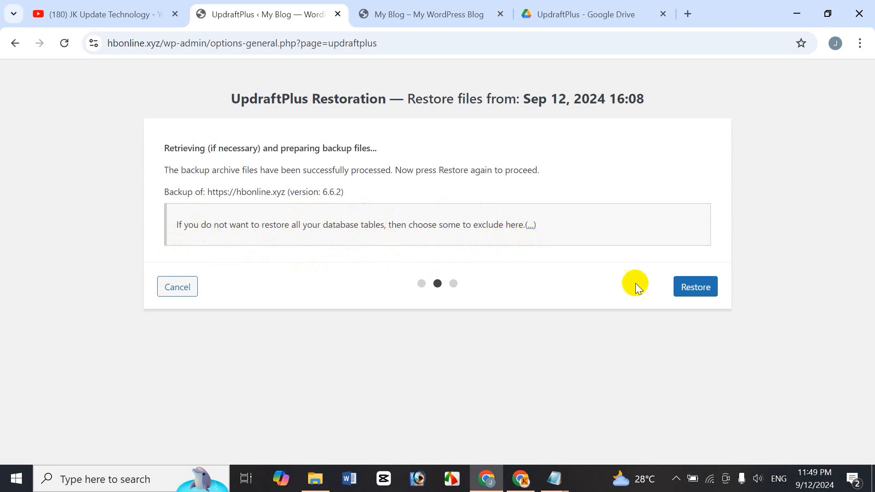
Run the restoration of the prepared backup, follow its progress, and return to the UpdraftPlus configuration.
click(696, 288)
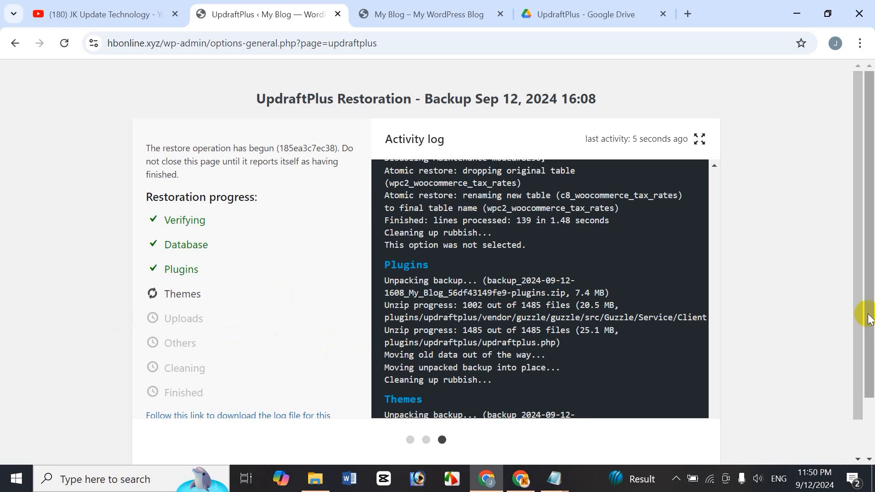
drag(869, 317, 870, 350)
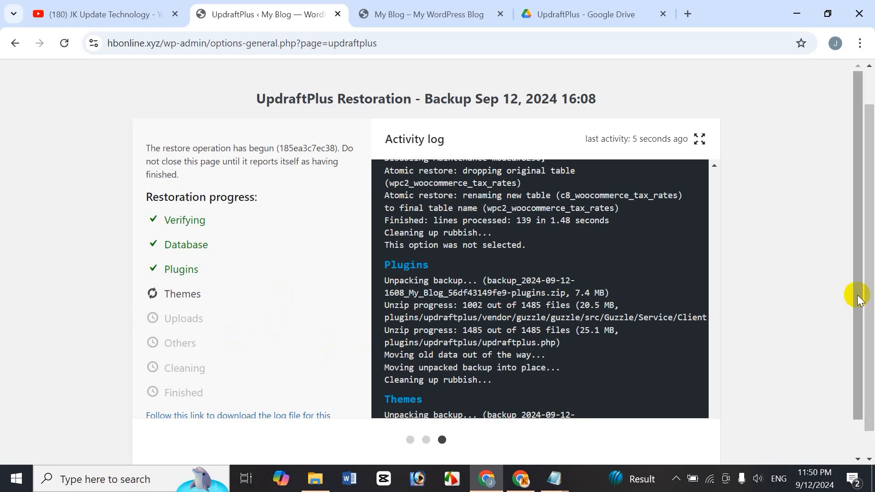
drag(858, 279, 853, 322)
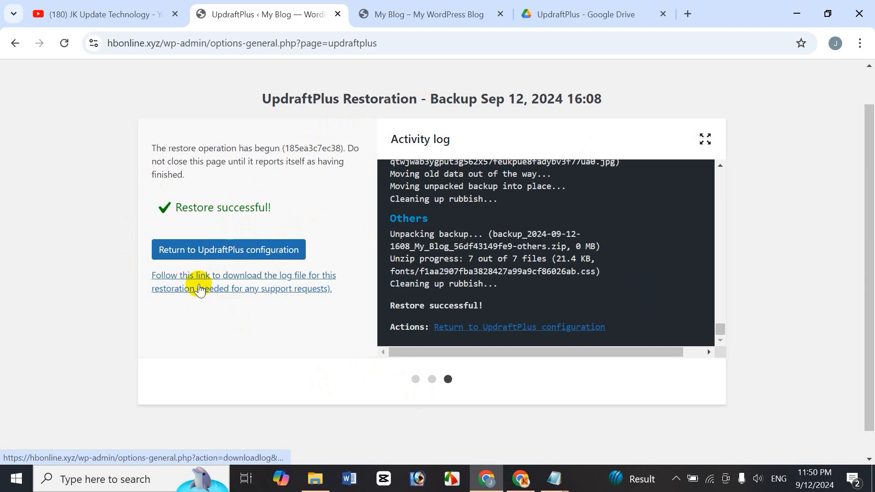
click(208, 250)
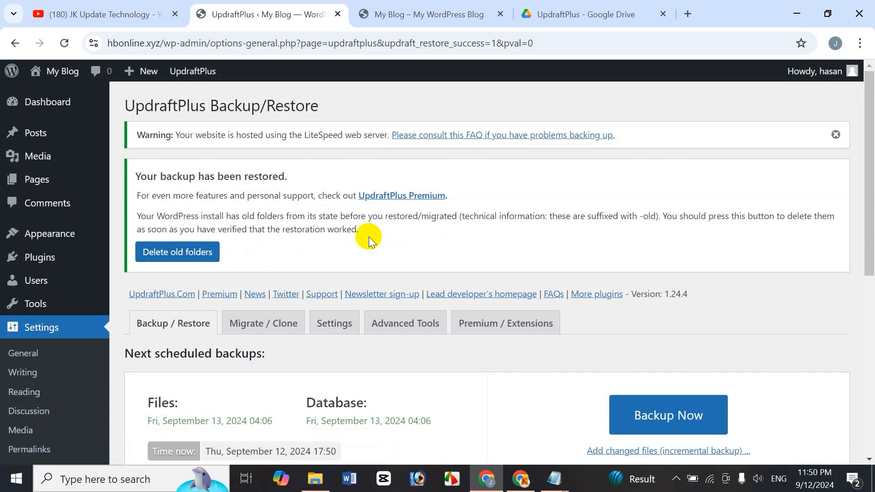
drag(872, 245, 871, 219)
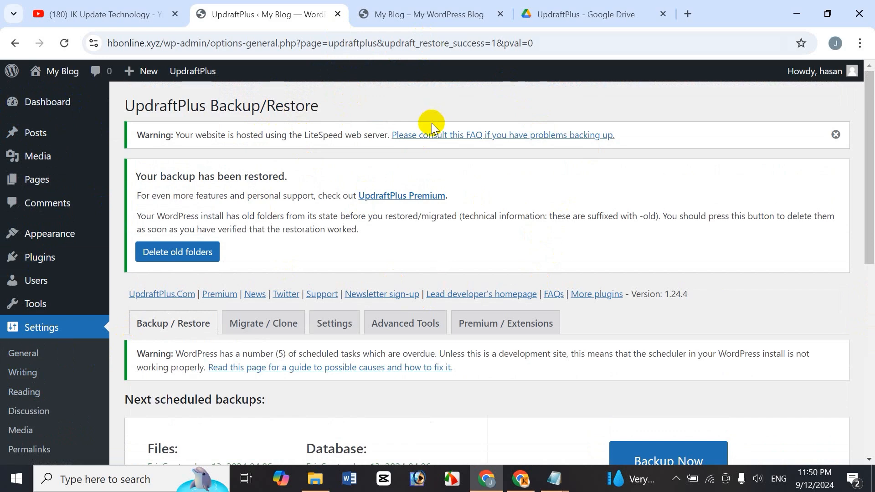
Check the menu and posts on the site's front page and return to the WordPress dashboard.
click(399, 16)
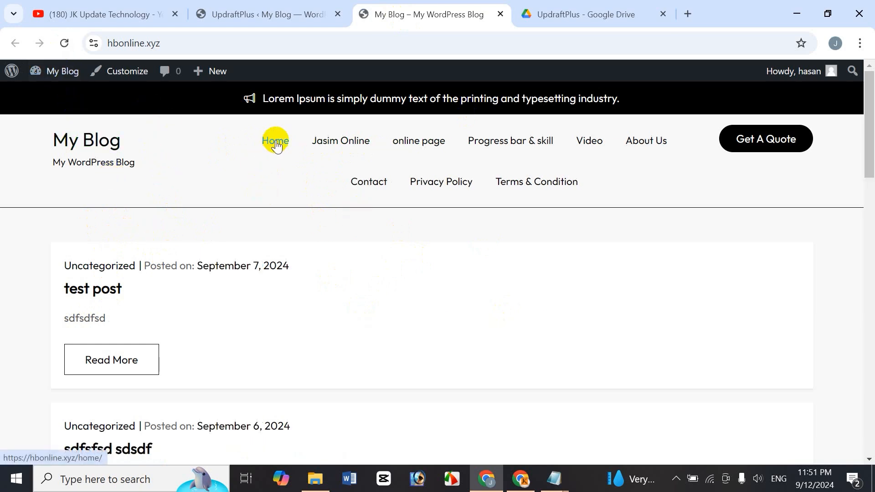
drag(871, 182, 870, 149)
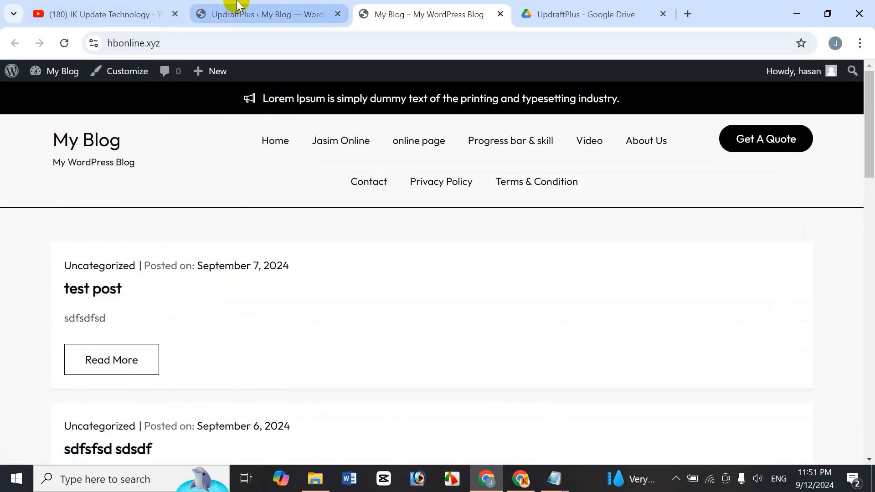
click(214, 9)
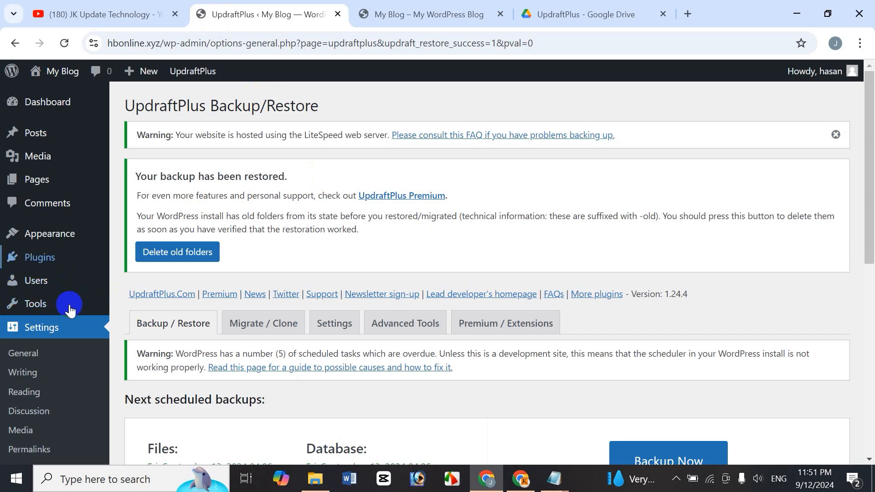
Review the installed plugins, themes, posts and pages lists for the restored items, ending in the plugins list.
click(53, 259)
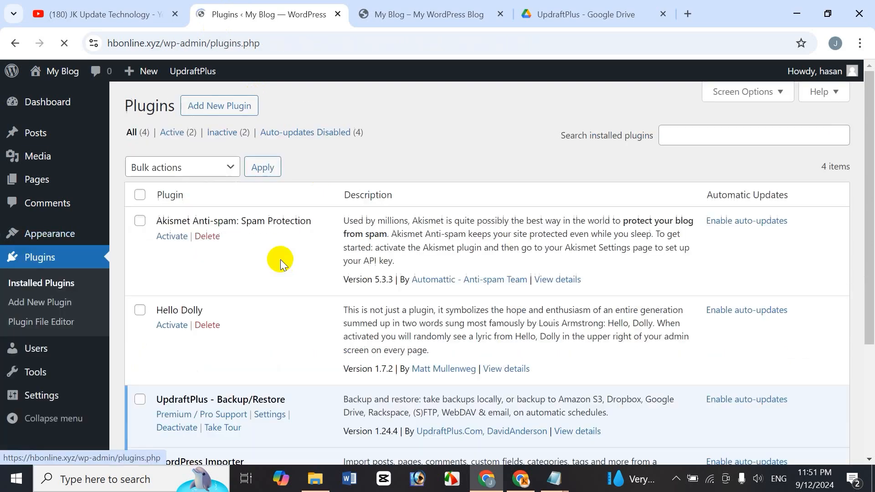
scroll(869, 212, down, 3)
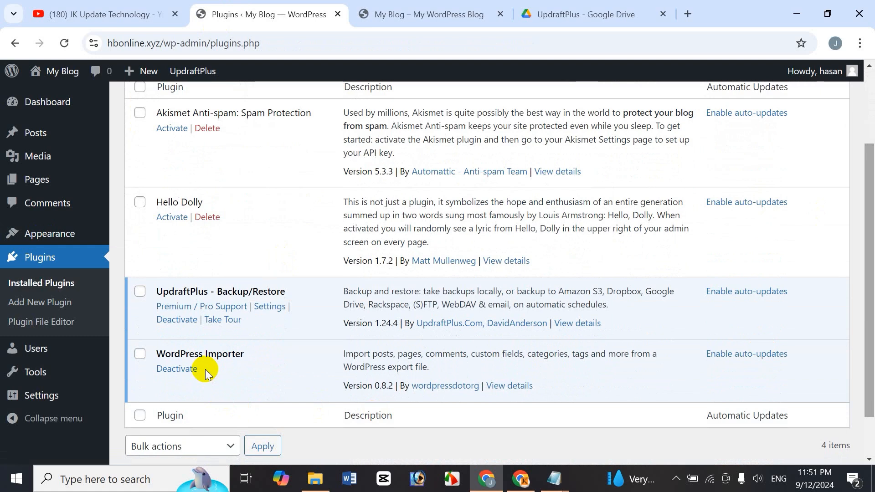
mouse_move(68, 232)
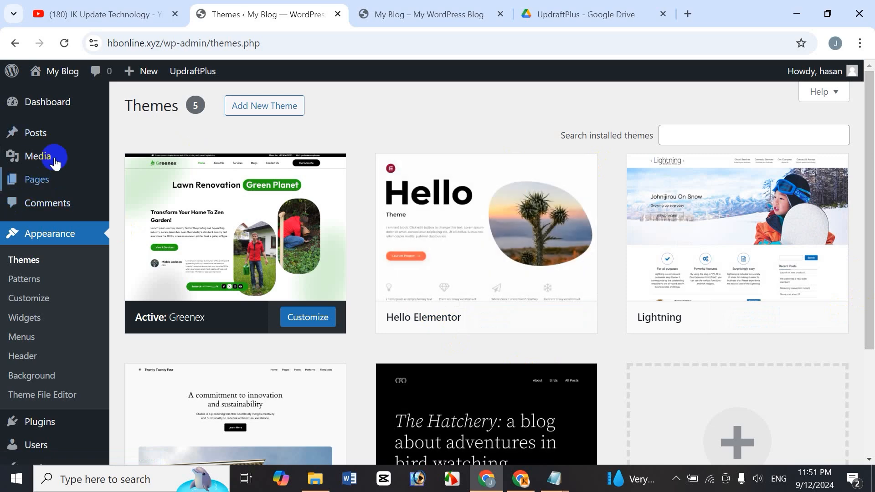
mouse_move(35, 133)
click(118, 135)
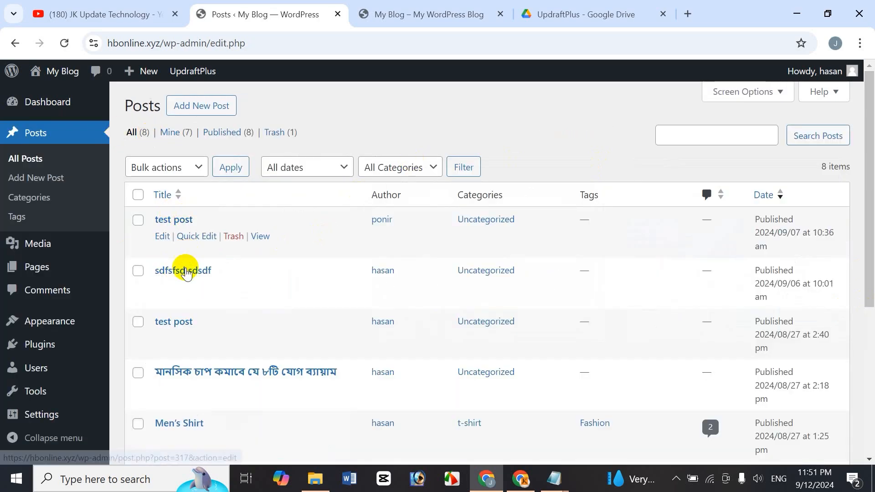
click(44, 270)
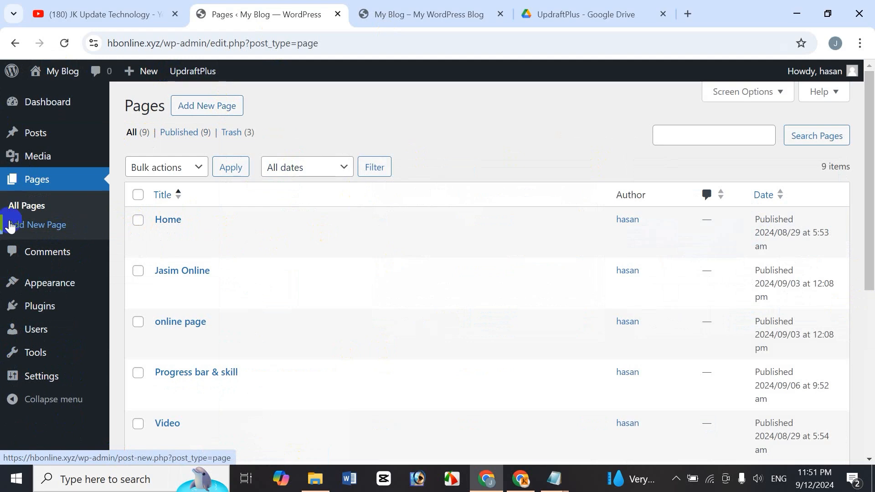
mouse_move(43, 305)
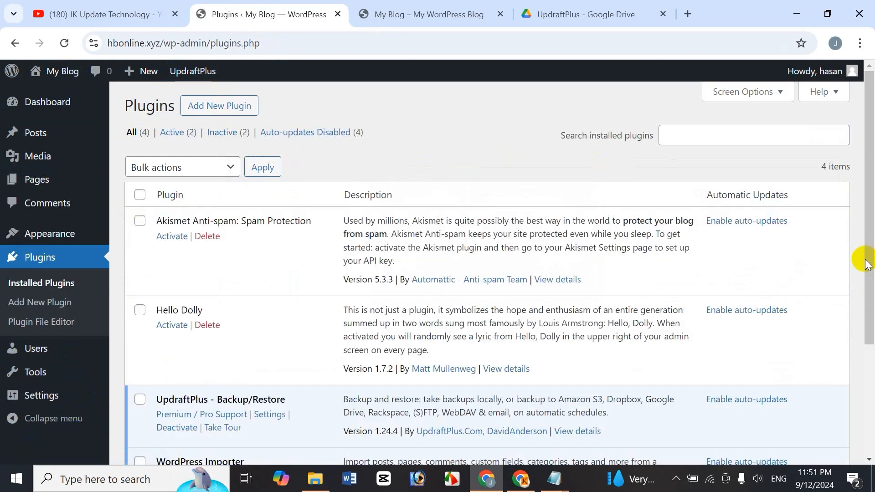
scroll(454, 326, down, 1)
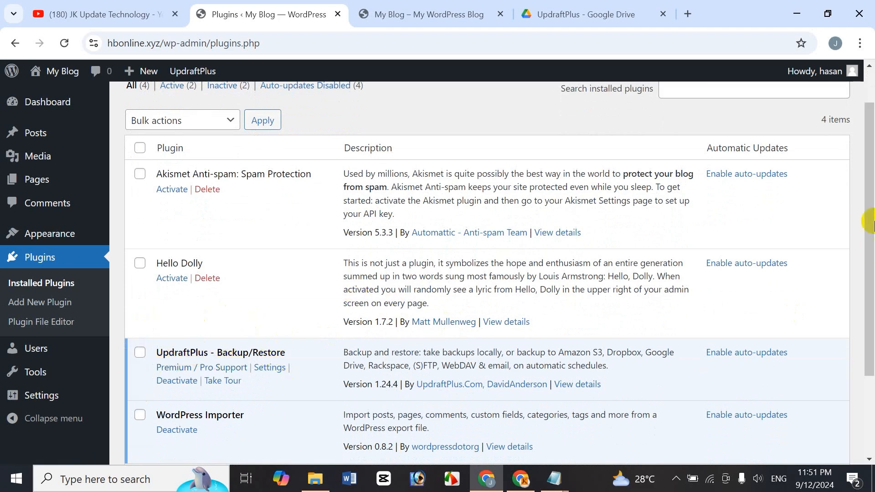
scroll(870, 209, up, 1)
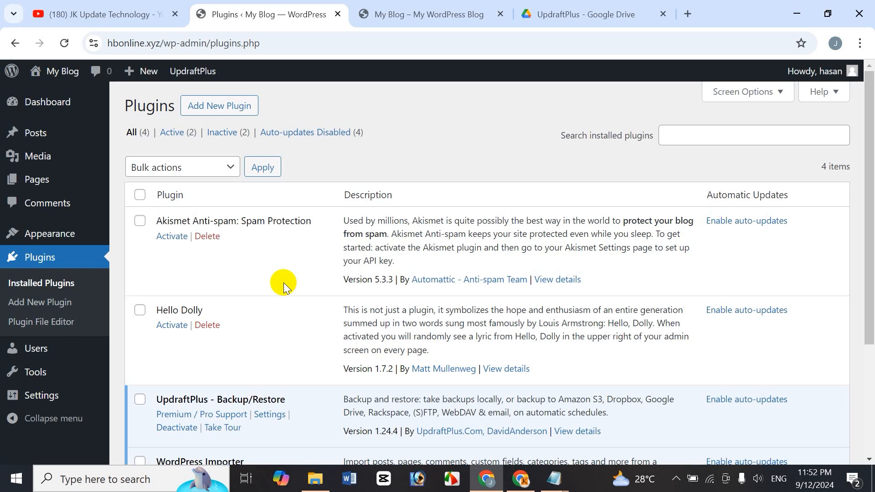
Close the site's front page and return to the WordPress plugins list.
click(418, 14)
click(500, 14)
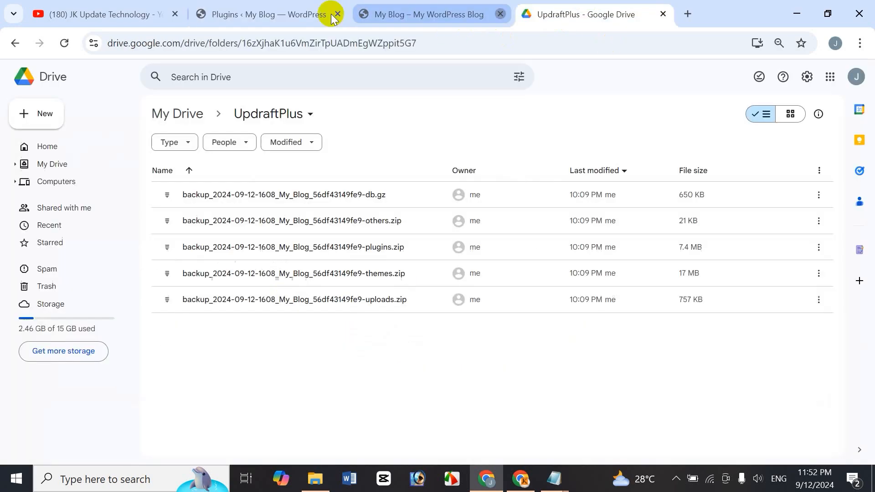
click(265, 14)
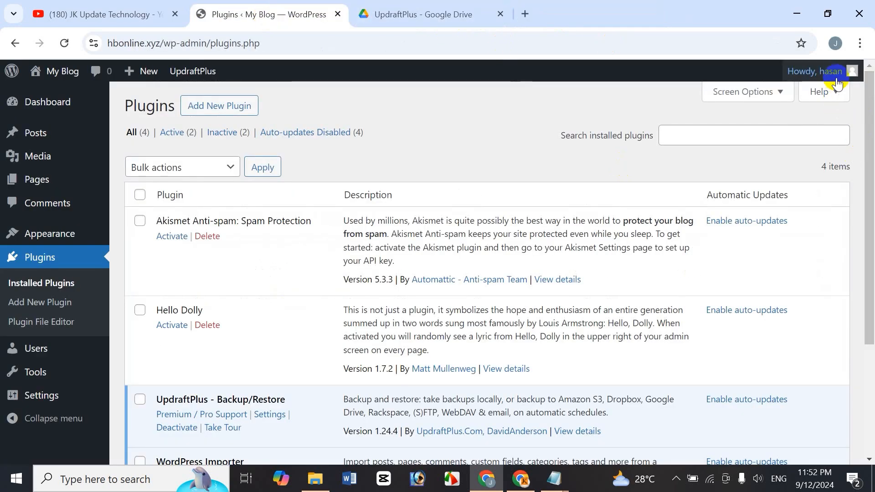
Request a log out from WordPress and close the page that asks for its confirmation.
mouse_move(835, 71)
click(766, 134)
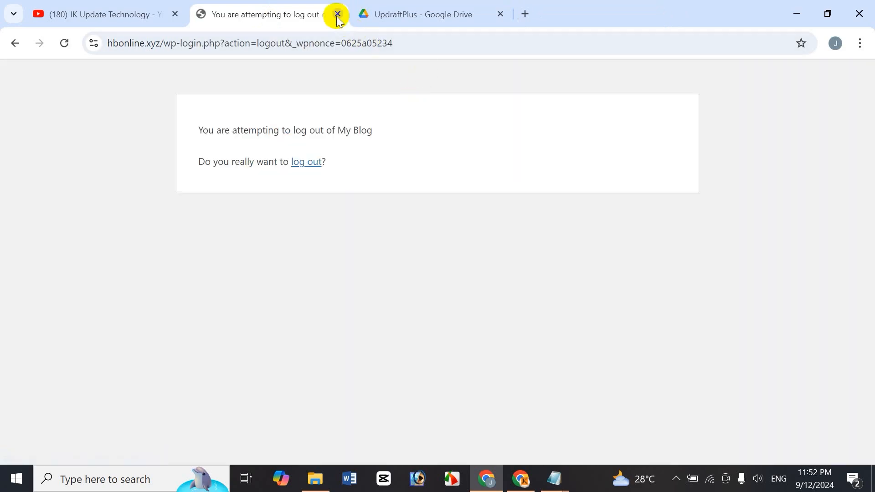
click(337, 14)
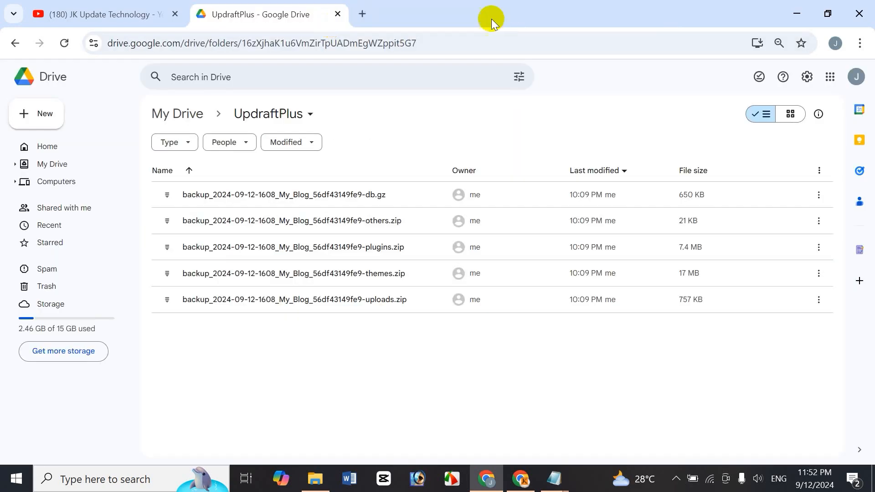
Open My Drive in Google Drive and show its contents in the grid layout.
click(72, 167)
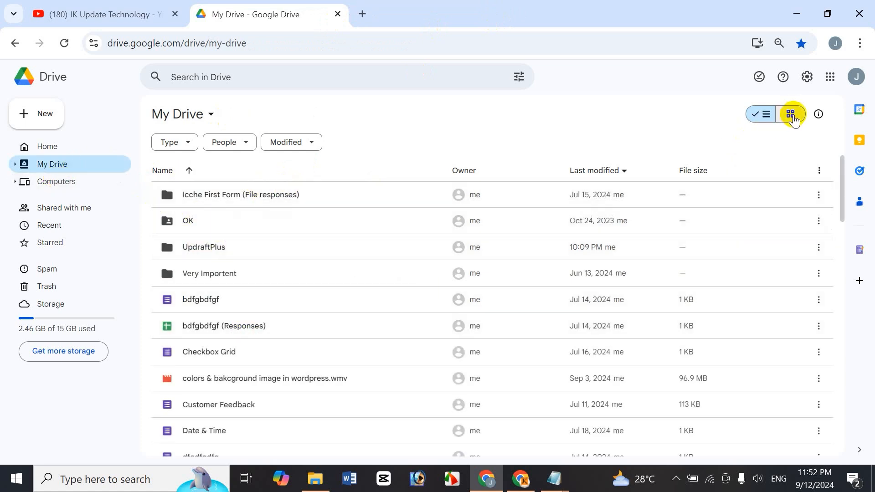
click(793, 117)
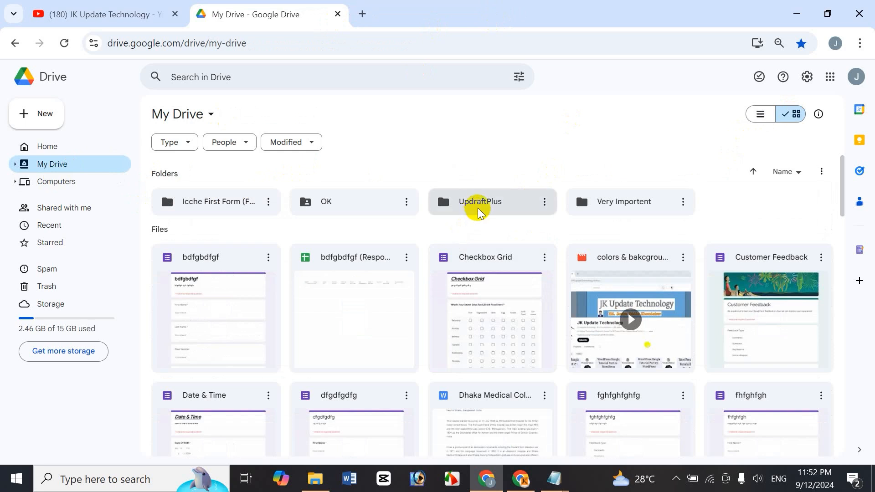
Delete the UpdraftPlus folder from My Drive, permanently empty the Google Drive trash, and close Drive.
click(479, 200)
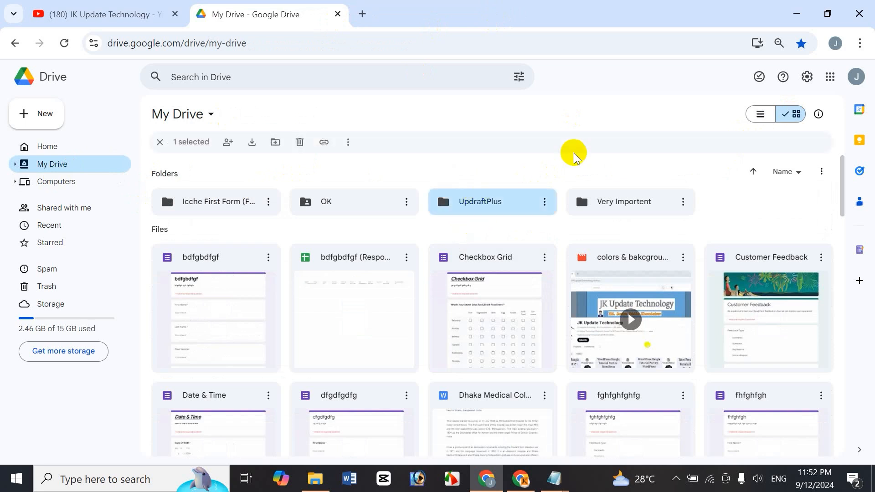
key(Delete)
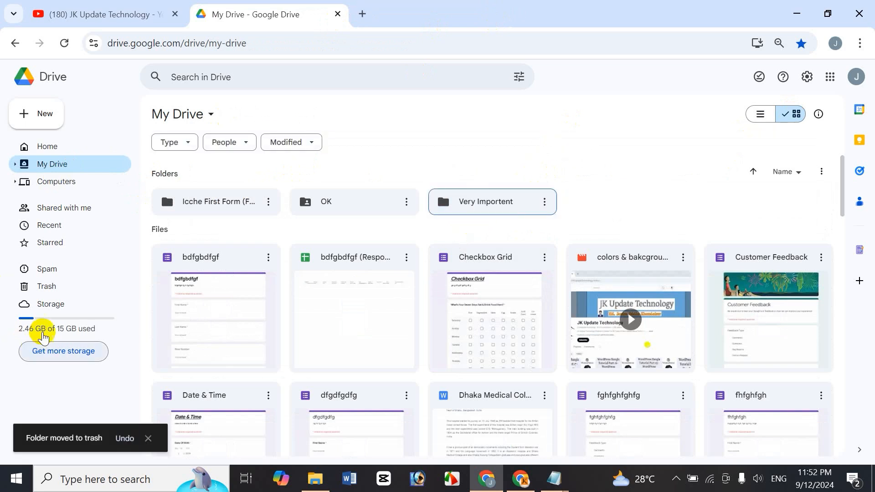
click(51, 287)
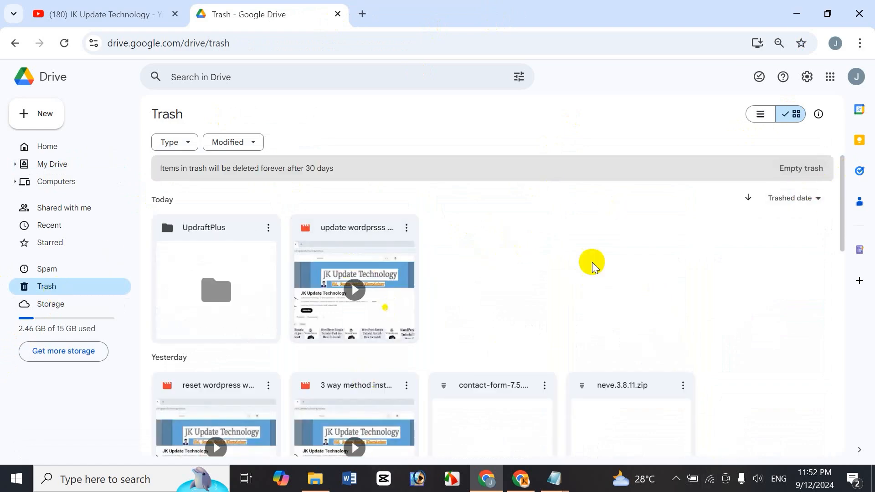
click(797, 168)
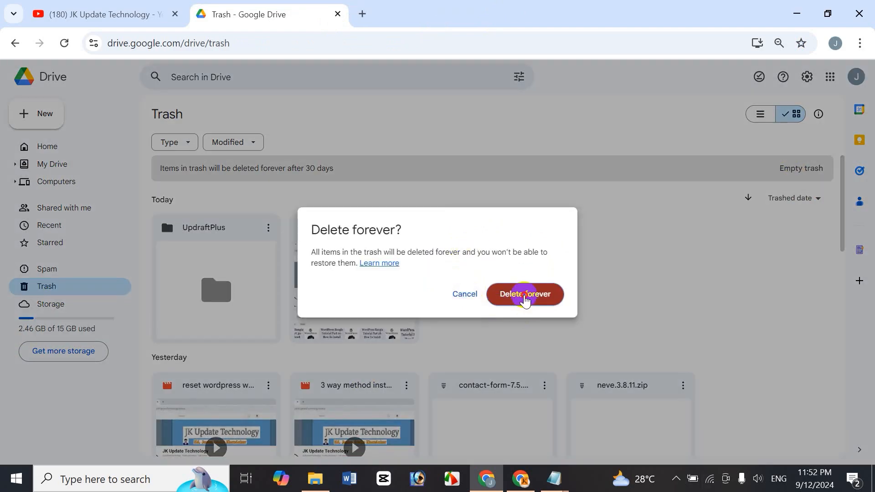
click(524, 296)
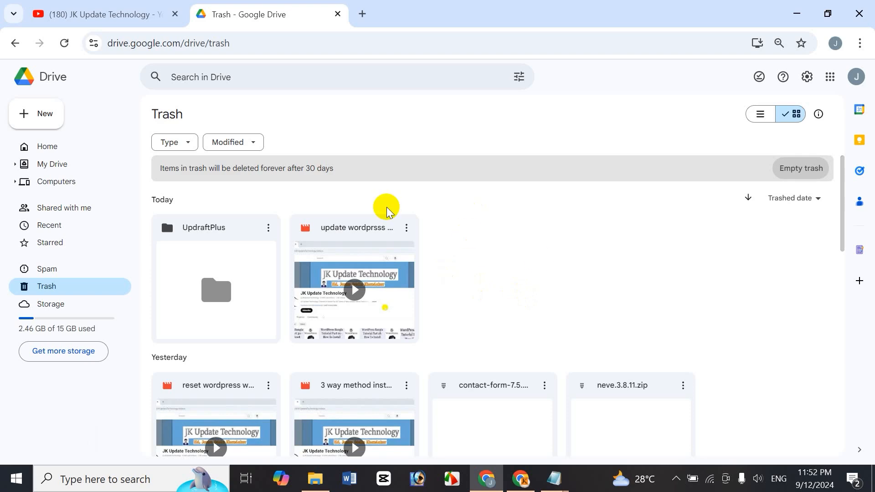
click(337, 14)
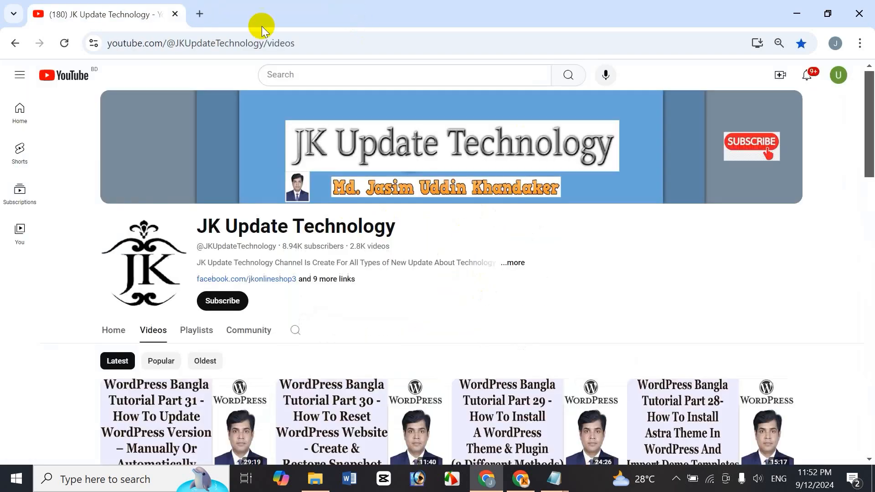
Try to load the WordPress admin at localhost/jasim/wp-admin in a new browser tab.
click(200, 15)
text(localhost/jasim/wp-admin)
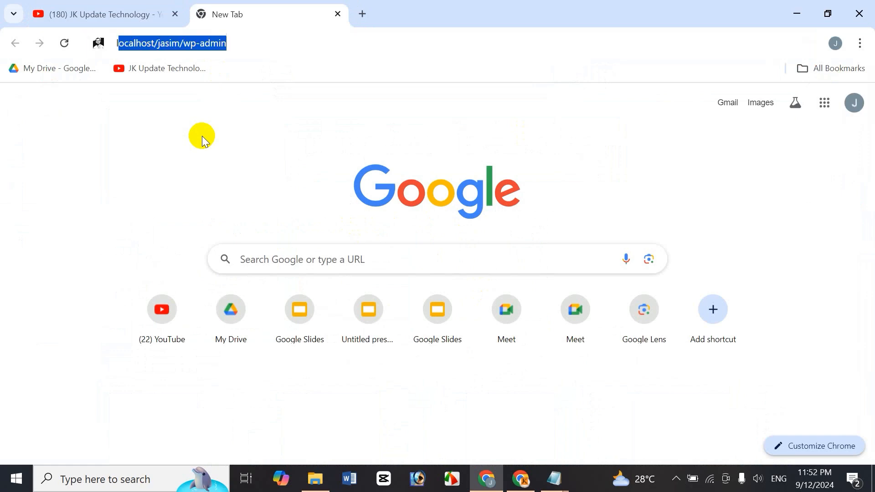
key(End)
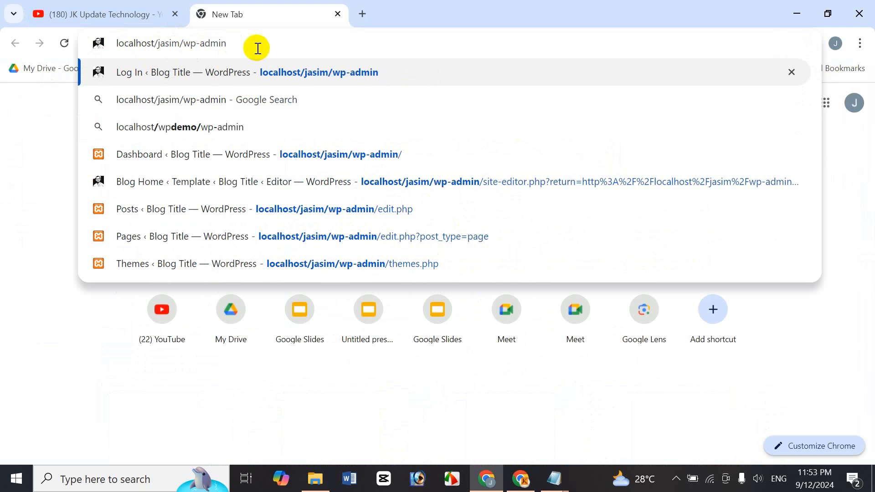
key(Return)
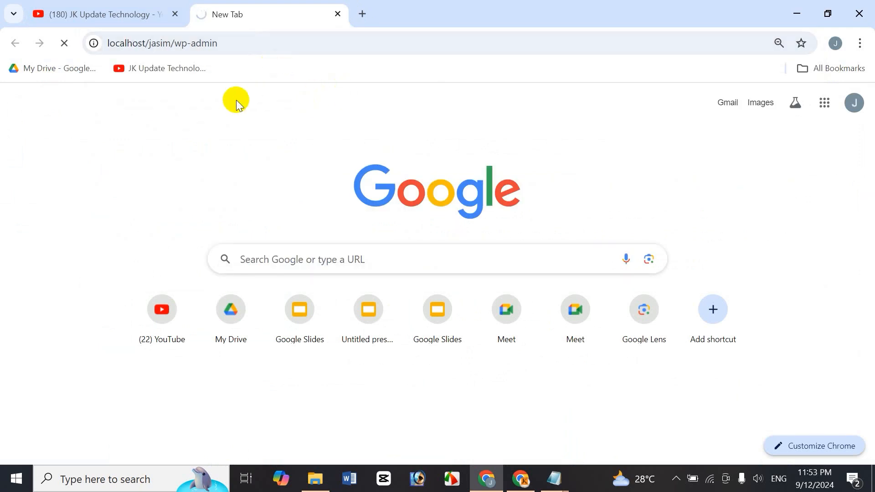
key(F5)
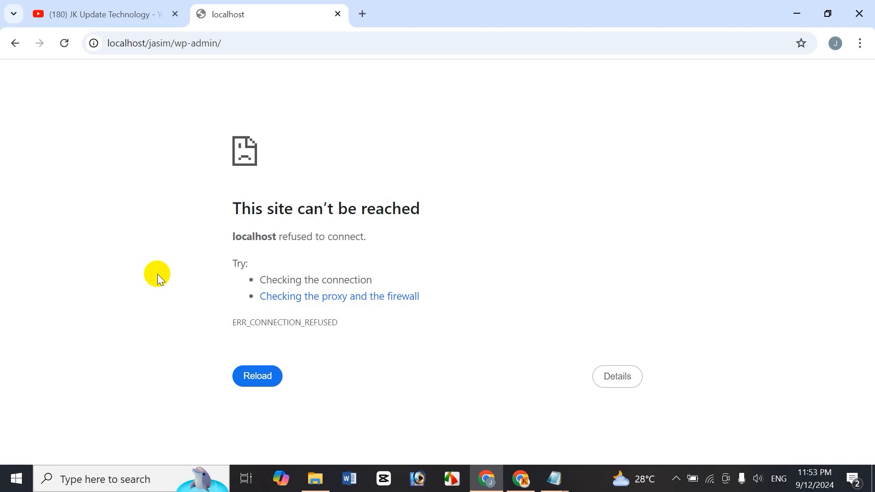
Launch XAMPP Control Panel, start the Apache and MySQL modules, and minimize it.
click(121, 478)
text(xam)
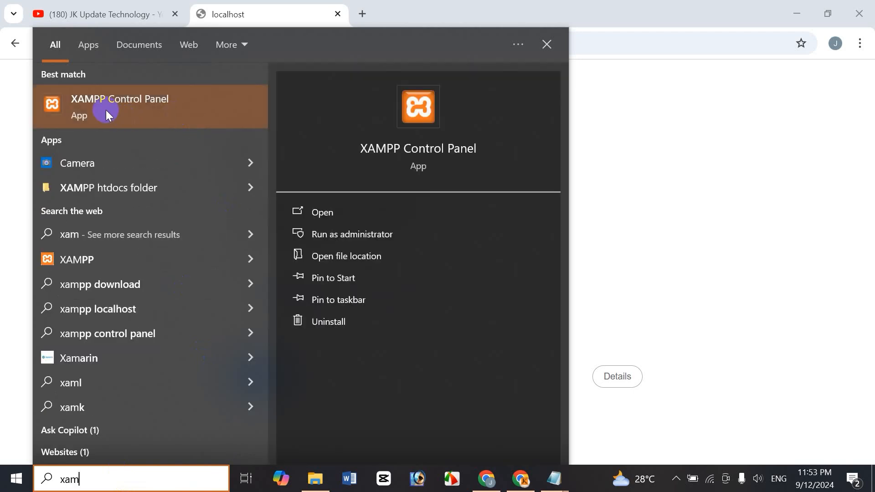
click(121, 108)
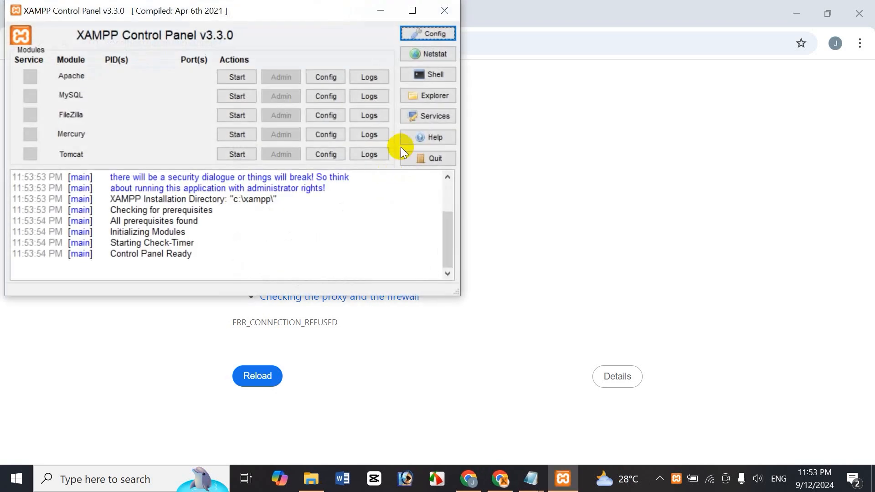
click(233, 77)
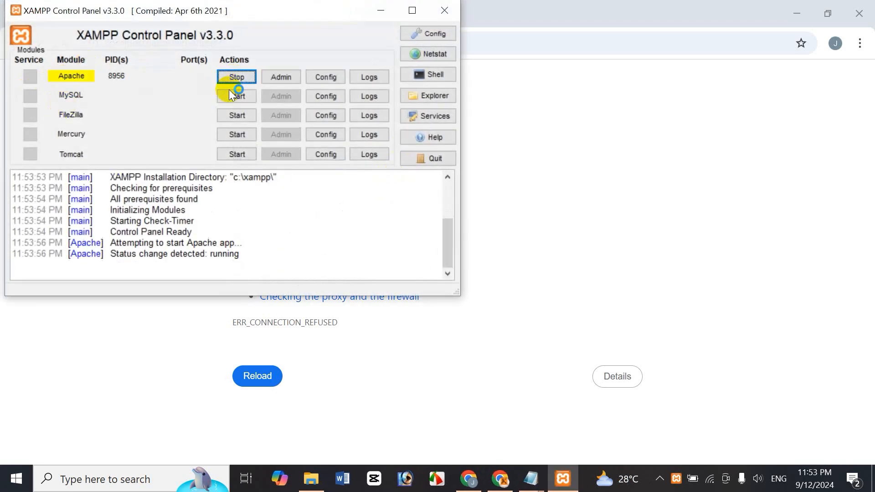
click(229, 93)
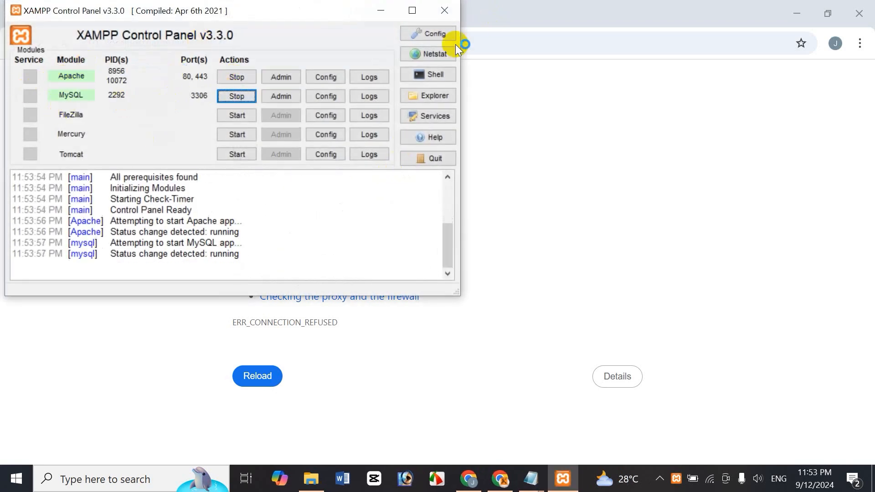
click(381, 10)
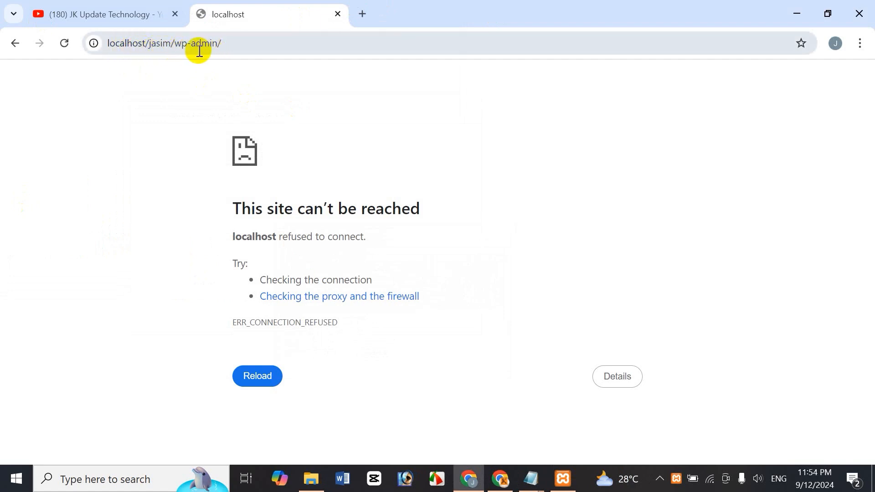
Load localhost/jasim/wp-admin in the browser again and check the running modules in XAMPP Control Panel.
click(247, 45)
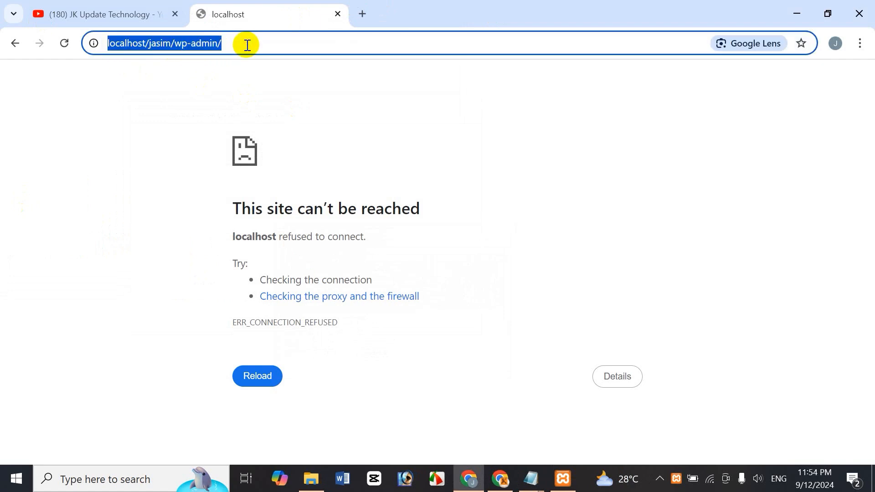
key(Return)
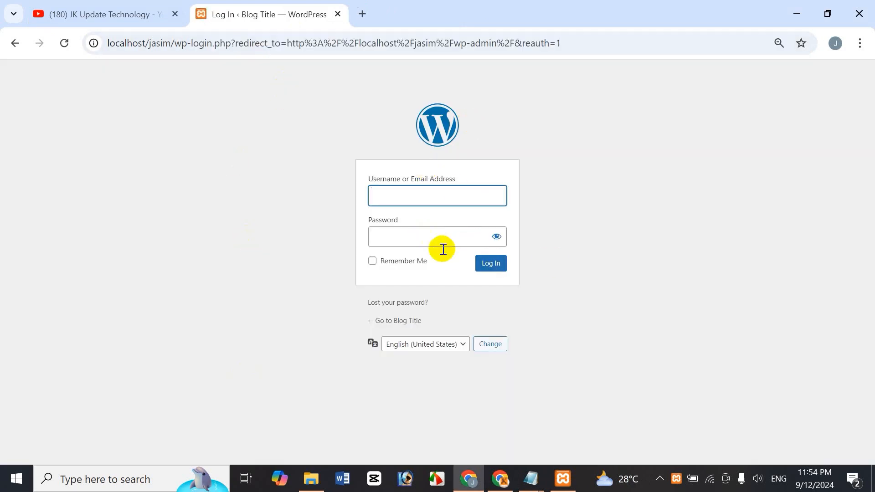
click(562, 479)
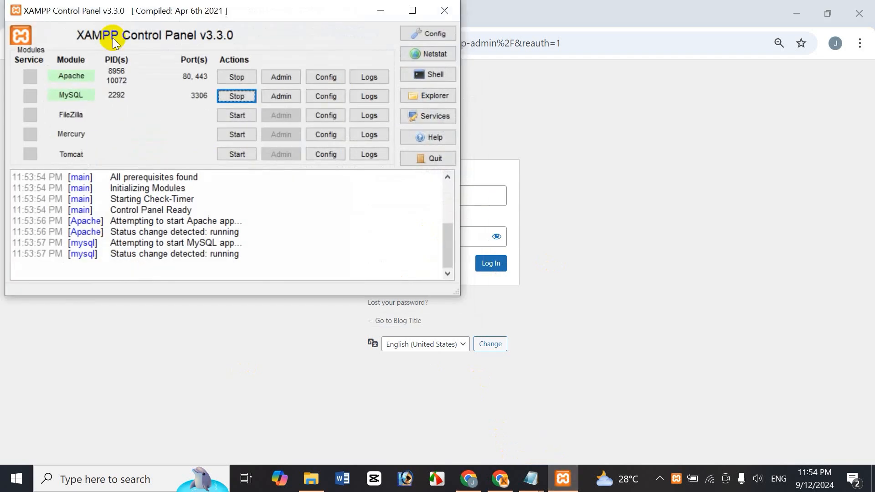
click(378, 11)
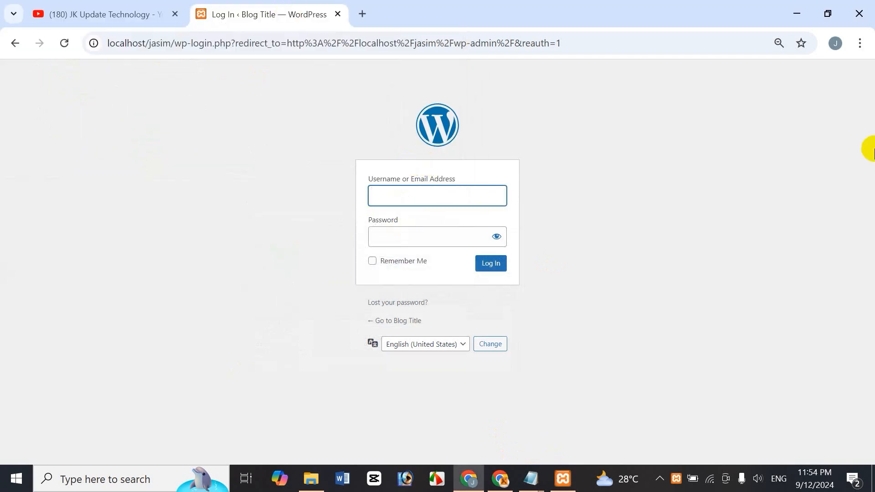
Log in to WordPress with the account's username and password.
text(hasan)
key(Tab)
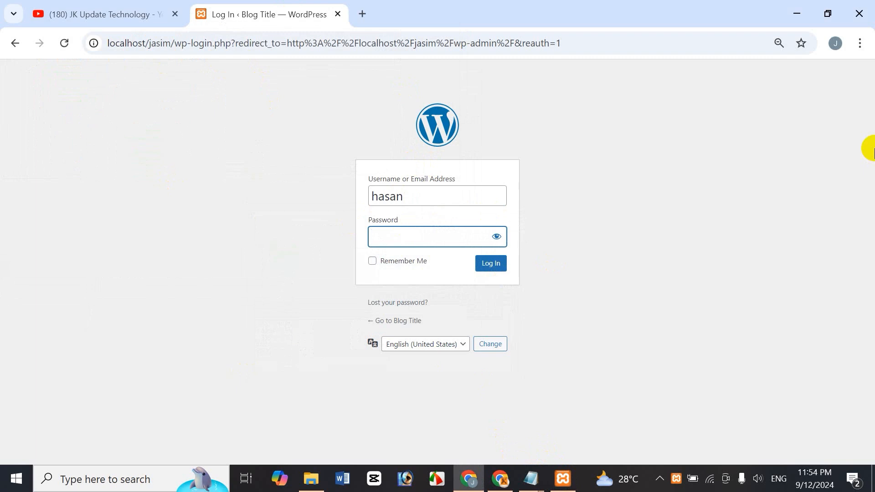
text(•••••)
click(480, 266)
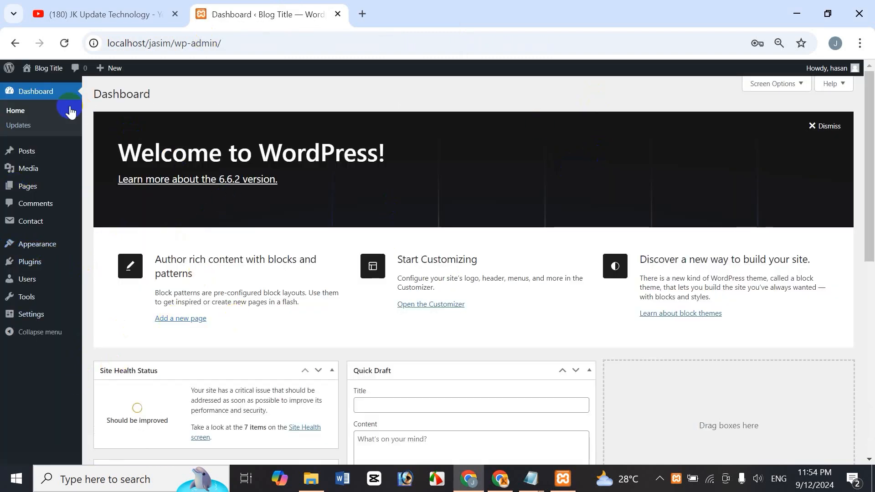
Open the site's front page in a new browser tab and look through its posts.
mouse_move(46, 70)
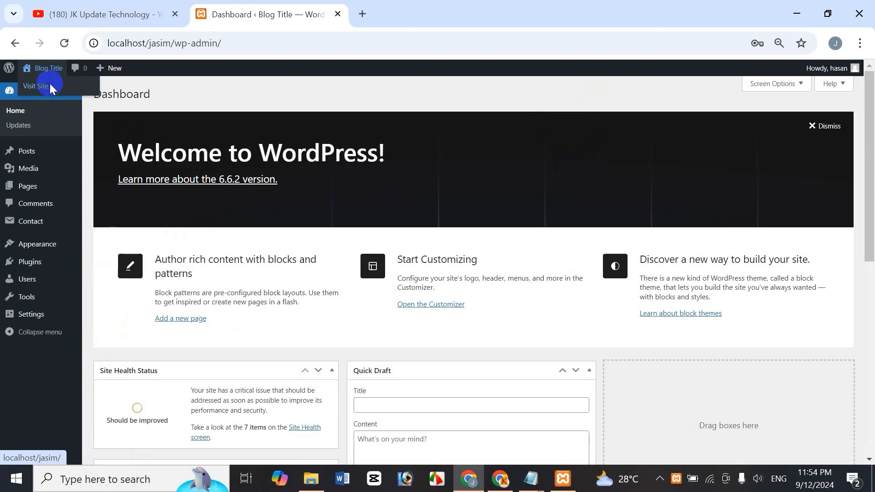
right_click(51, 87)
click(127, 109)
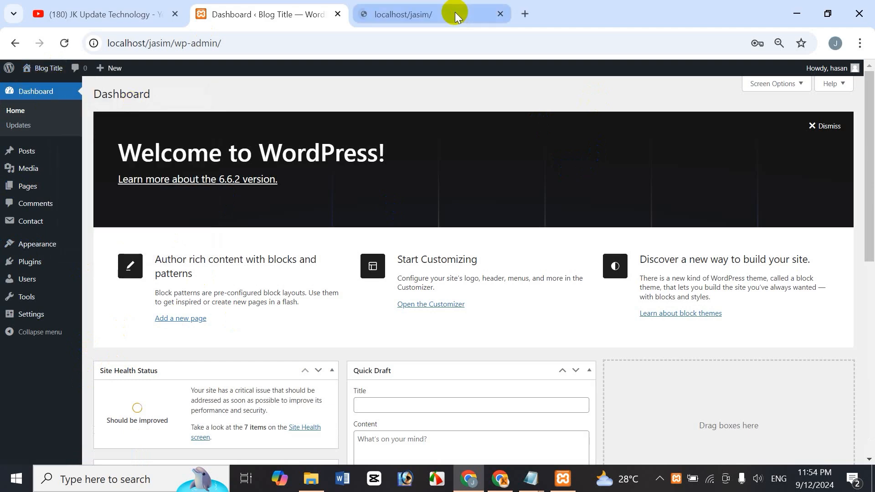
click(455, 12)
drag(868, 150, 868, 116)
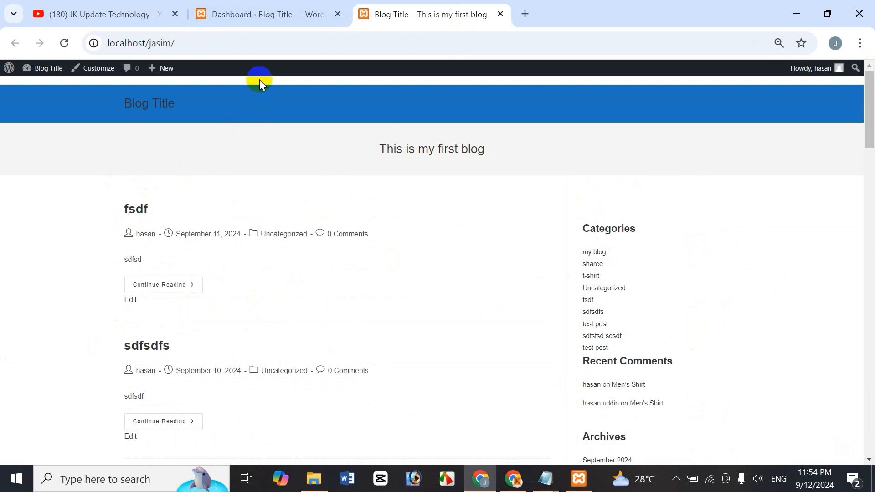
Return to the WordPress dashboard and review the list of installed plugins.
click(267, 14)
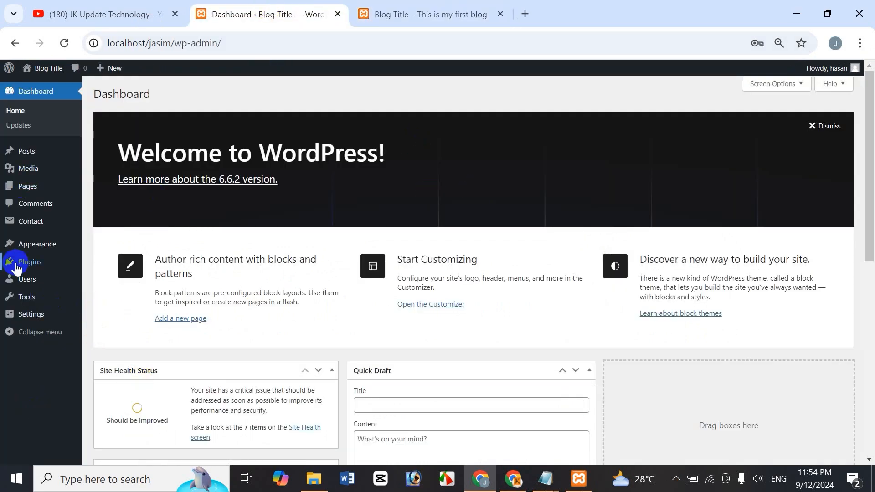
mouse_move(14, 264)
click(117, 264)
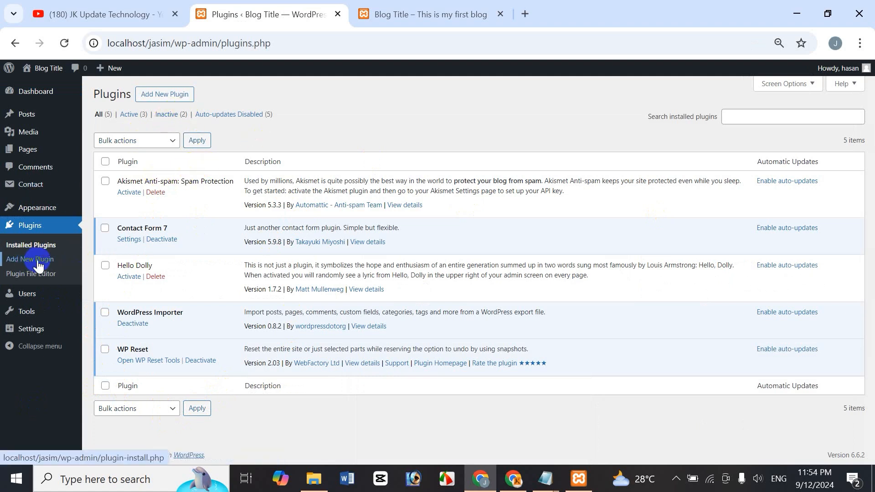
Search the directory of plugins available to add for "updraftplus".
click(161, 89)
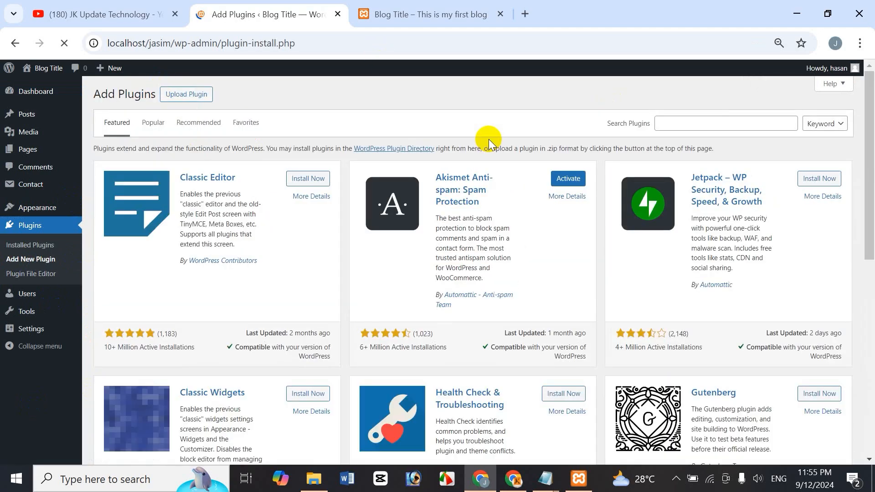
click(685, 124)
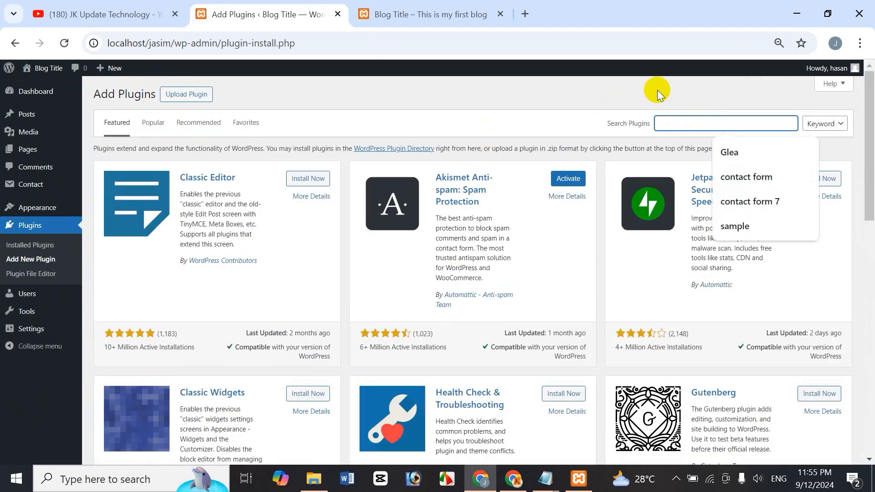
text(updr)
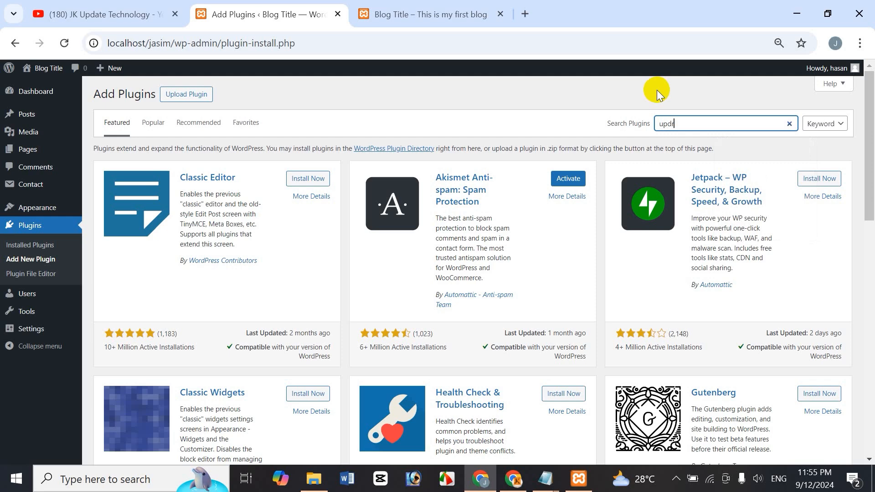
text(aft)
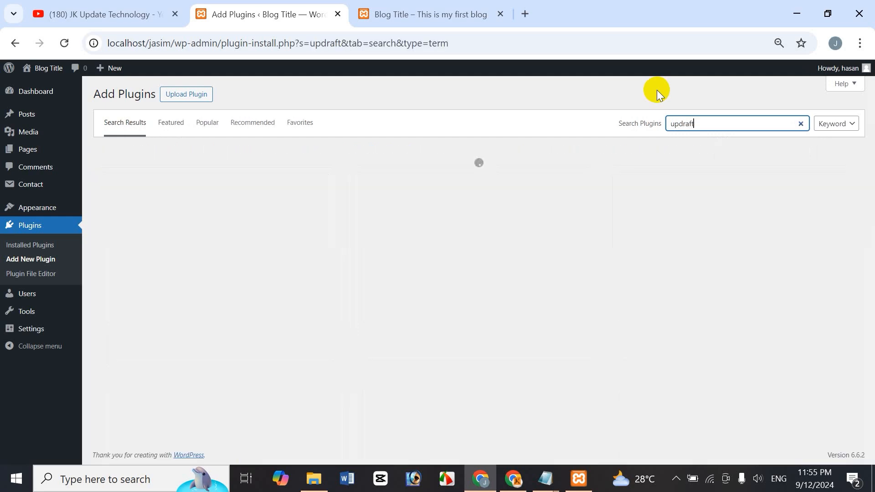
text(plus)
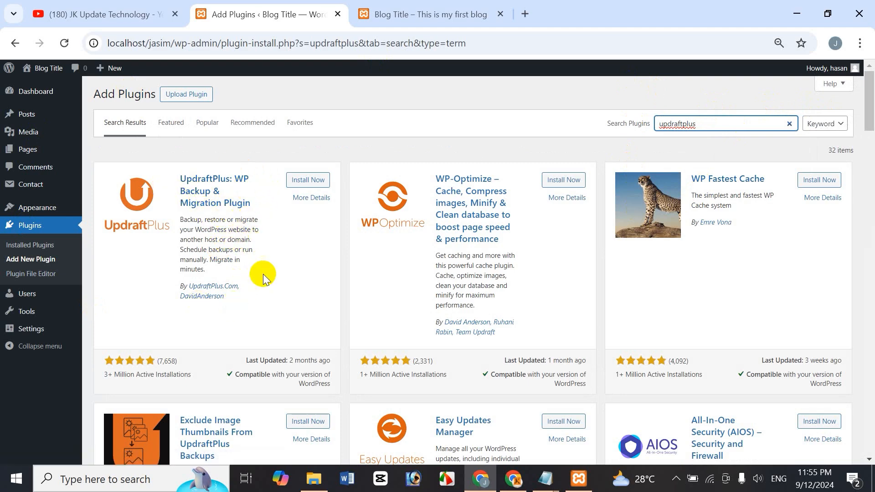
Install and activate the UpdraftPlus: WP Backup & Migration Plugin.
click(128, 224)
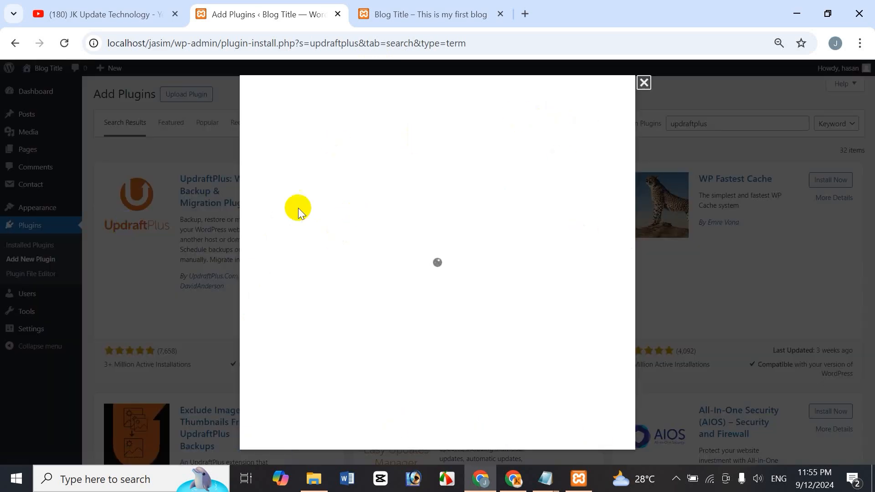
click(643, 83)
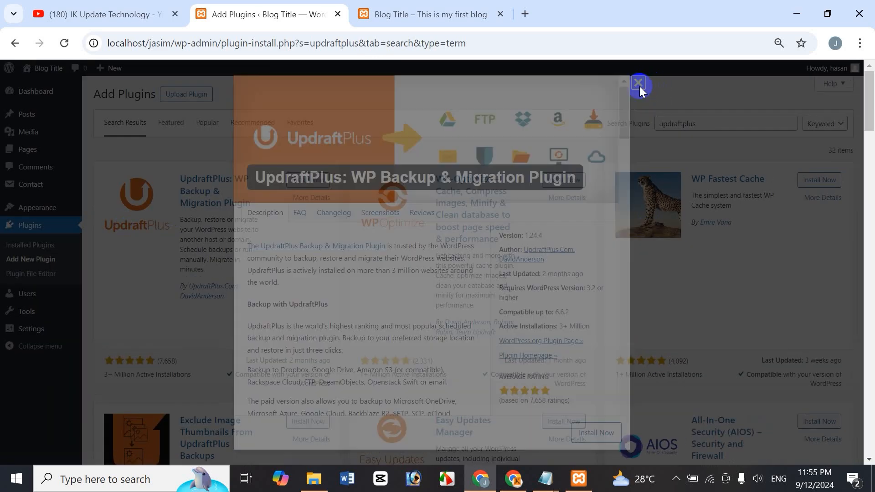
click(299, 181)
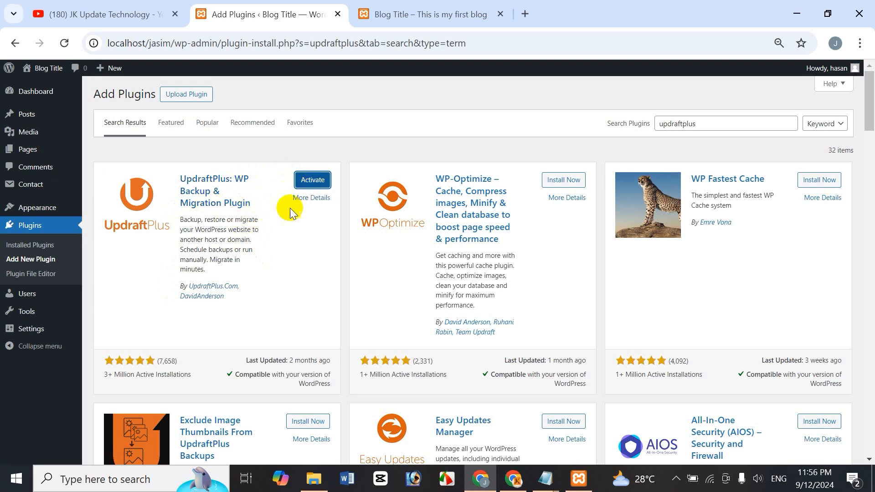
click(304, 183)
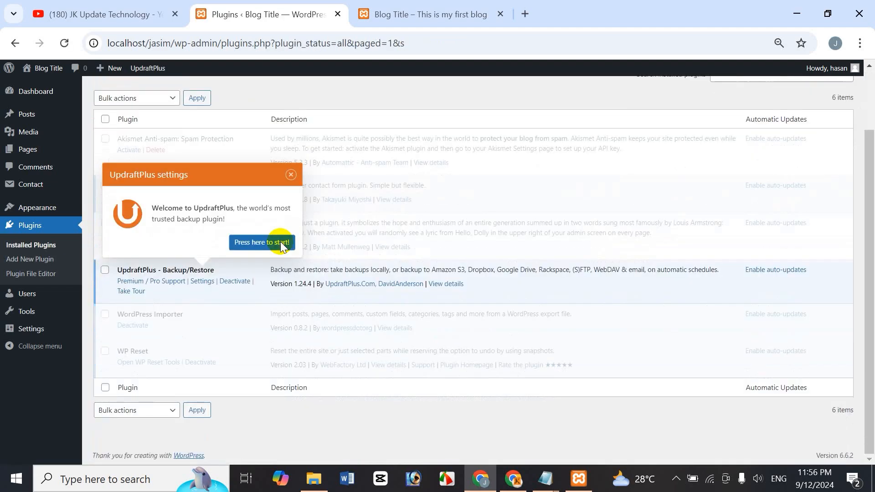
Dismiss the UpdraftPlus welcome prompt and open the plugin's backup settings.
click(291, 175)
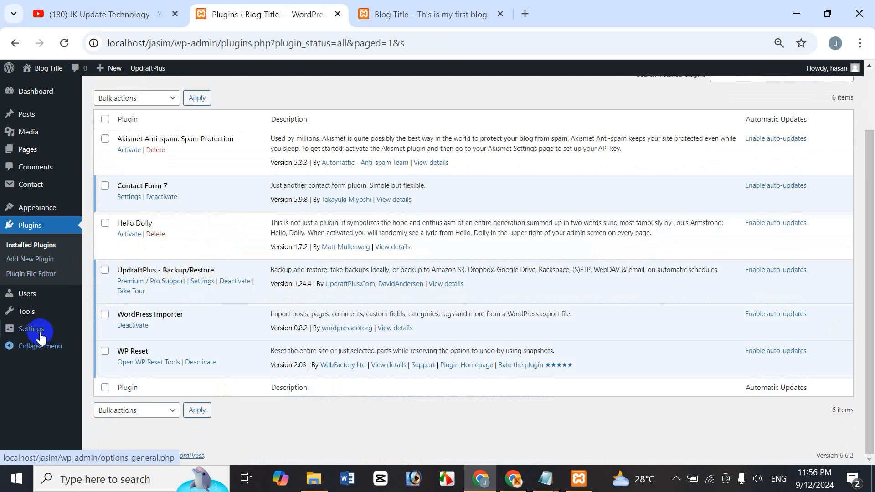
mouse_move(32, 330)
click(111, 414)
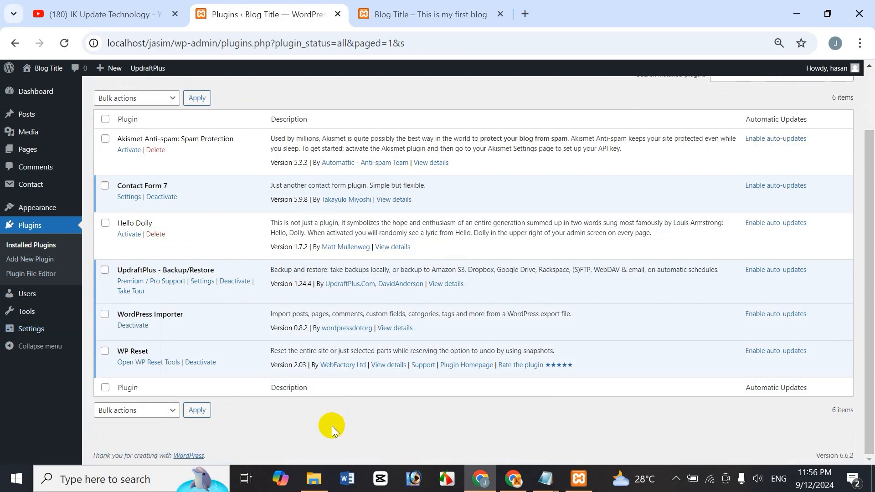
click(200, 281)
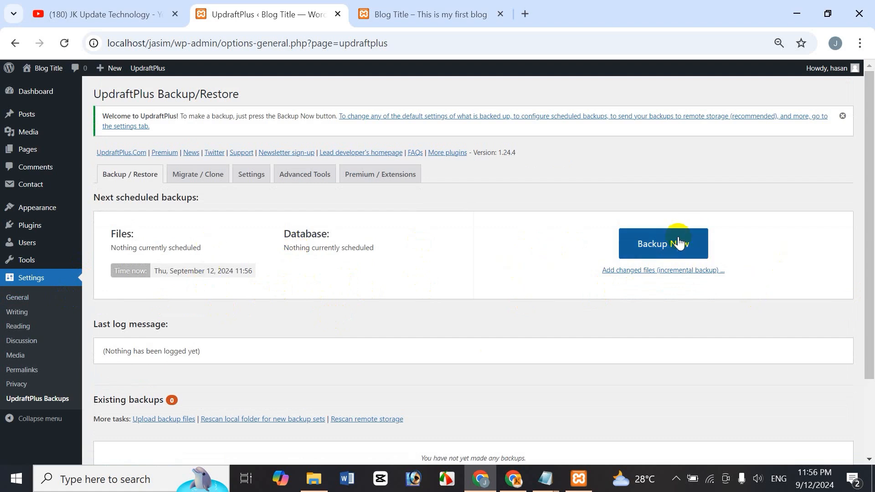
click(253, 188)
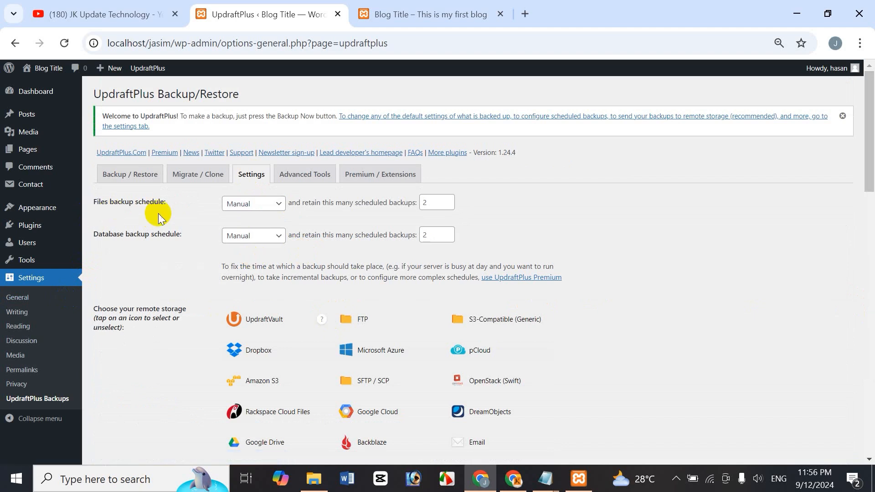
Set the files backup schedule to Weekly and retain 1 scheduled backup.
click(269, 204)
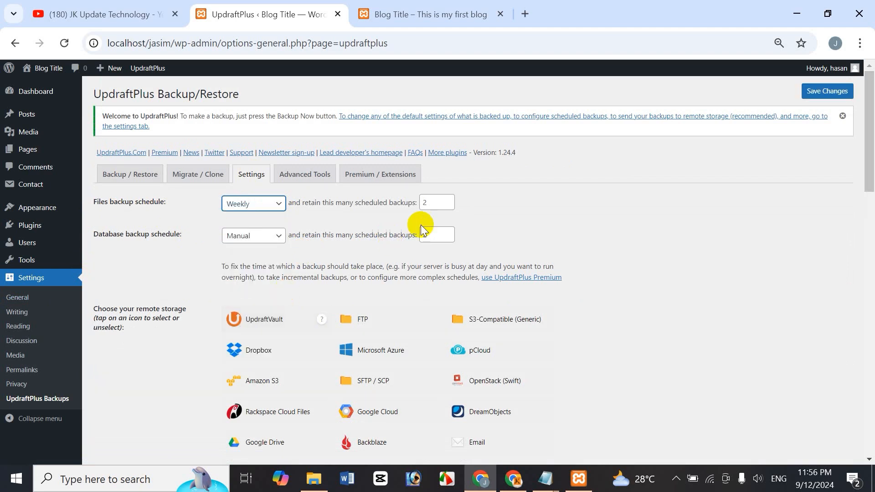
click(447, 206)
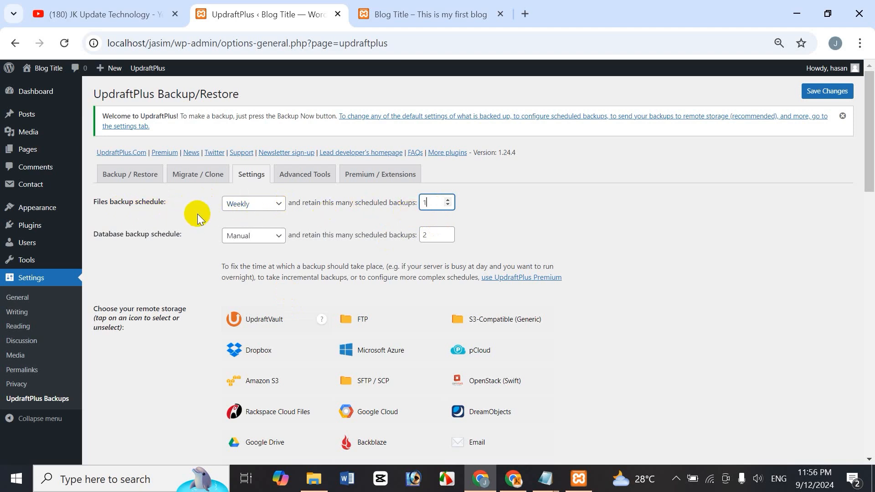
click(278, 204)
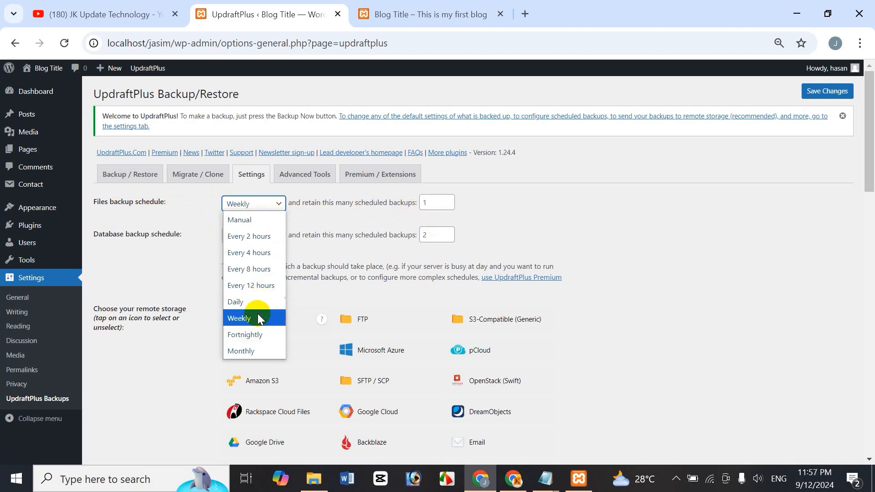
click(165, 195)
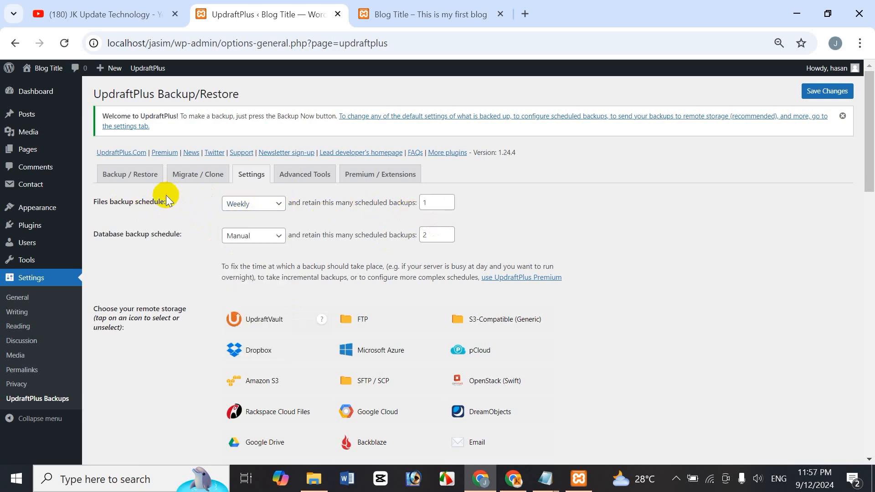
Set the database backup schedule to Weekly and retain 1 scheduled backup.
click(279, 237)
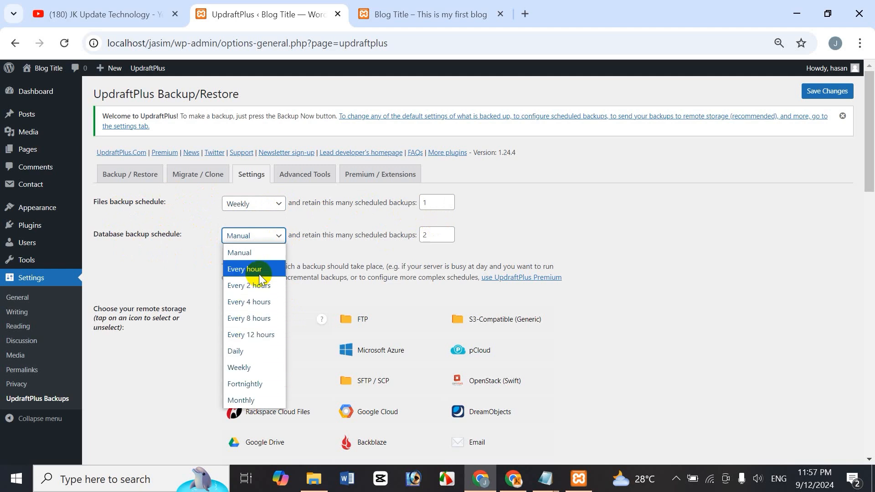
click(248, 371)
click(448, 238)
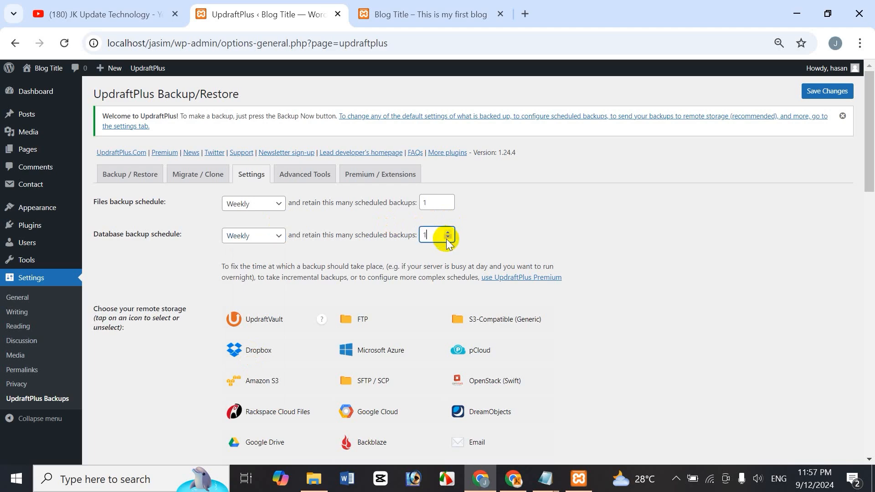
click(192, 271)
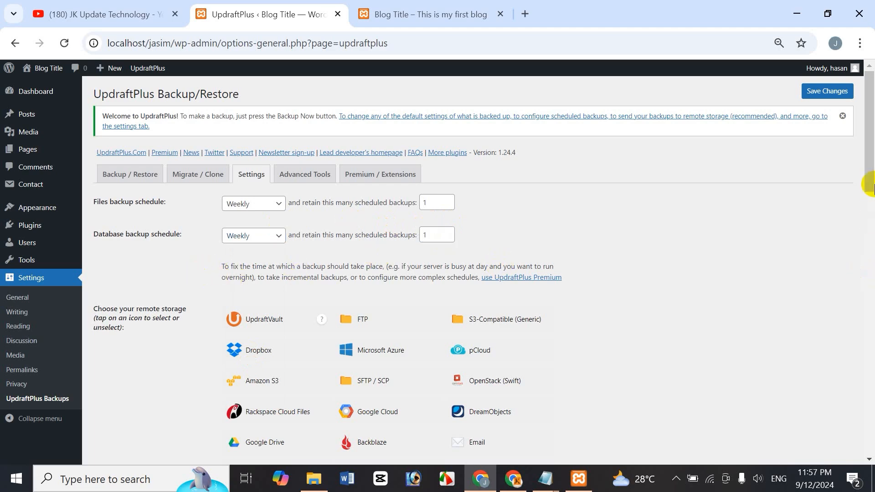
Choose Google Drive as the remote storage for the backups.
drag(866, 173, 861, 206)
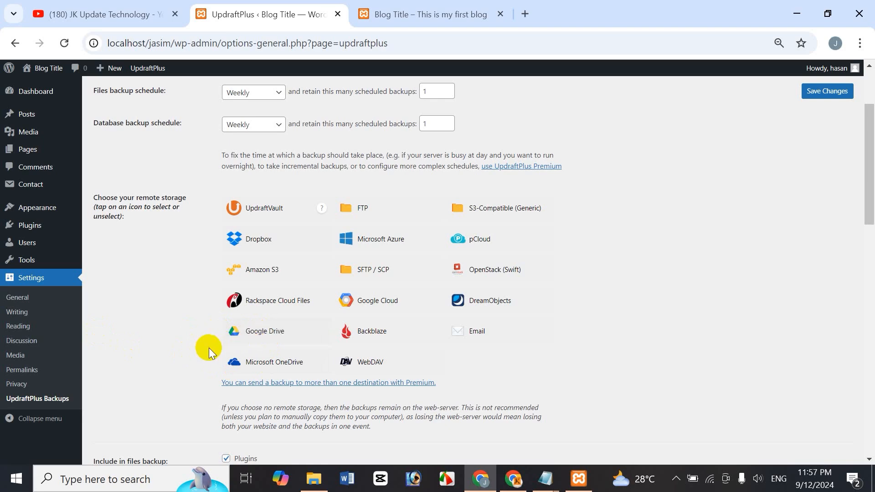
click(242, 336)
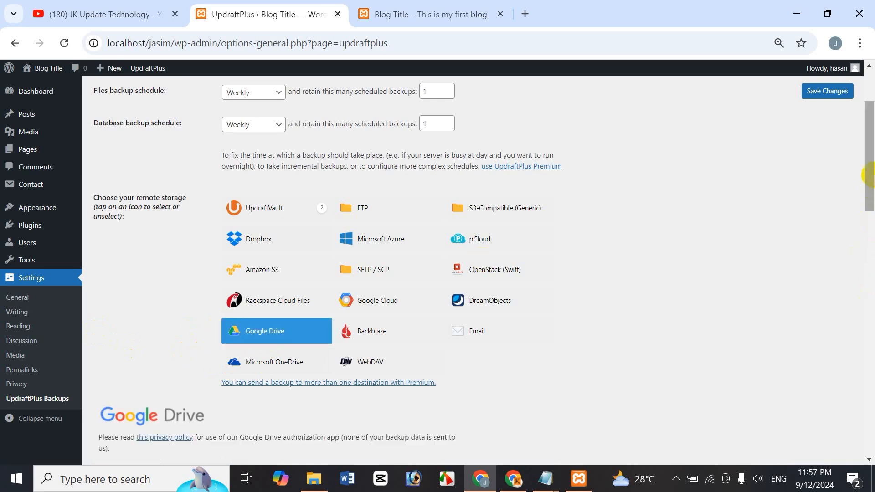
drag(870, 176, 866, 238)
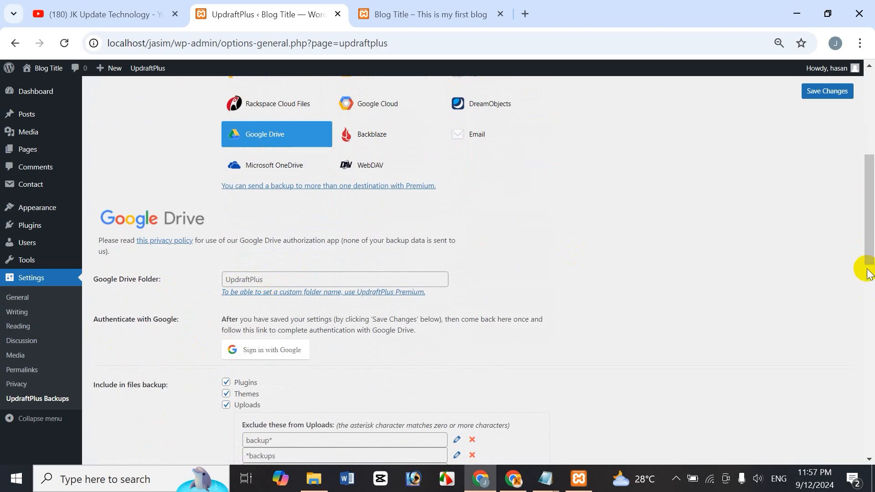
click(871, 238)
drag(871, 240, 568, 269)
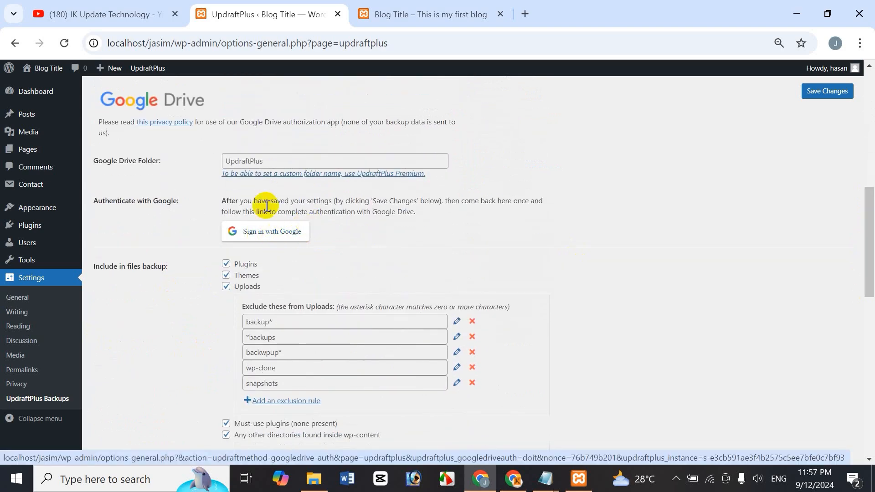
Enable the basic email report to the site's admin address and save the backup settings.
click(870, 266)
drag(871, 267, 872, 379)
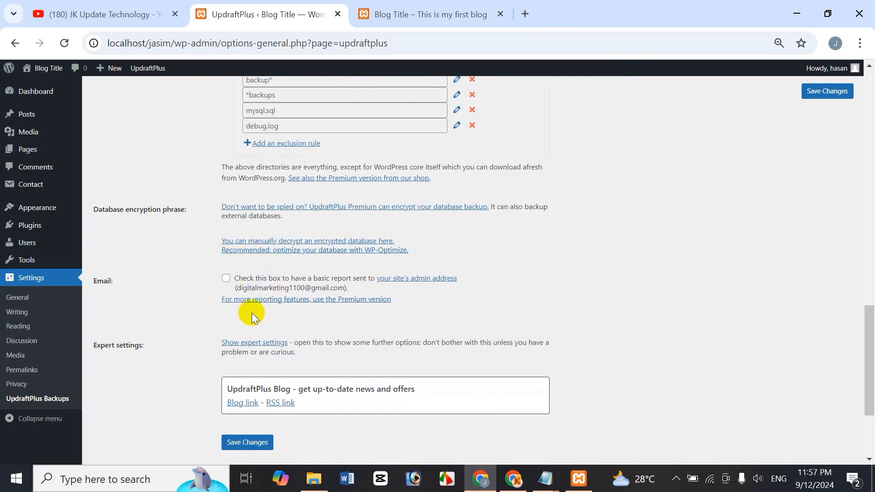
click(226, 279)
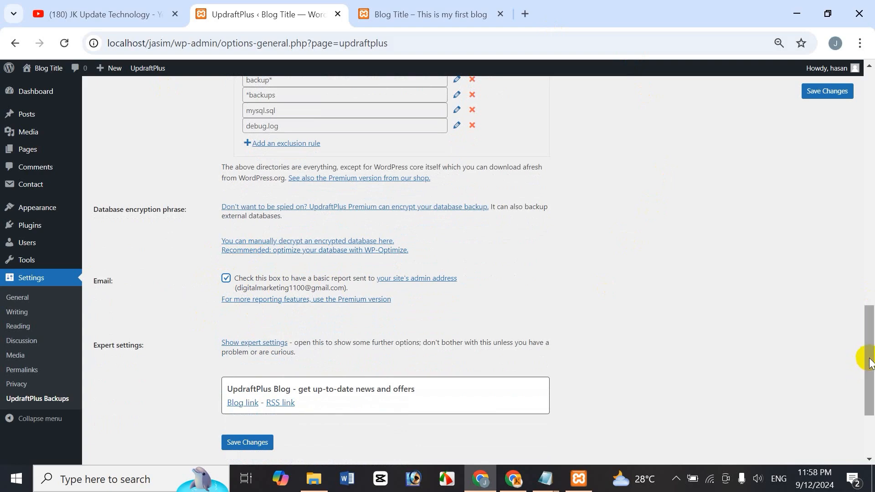
drag(866, 356, 873, 391)
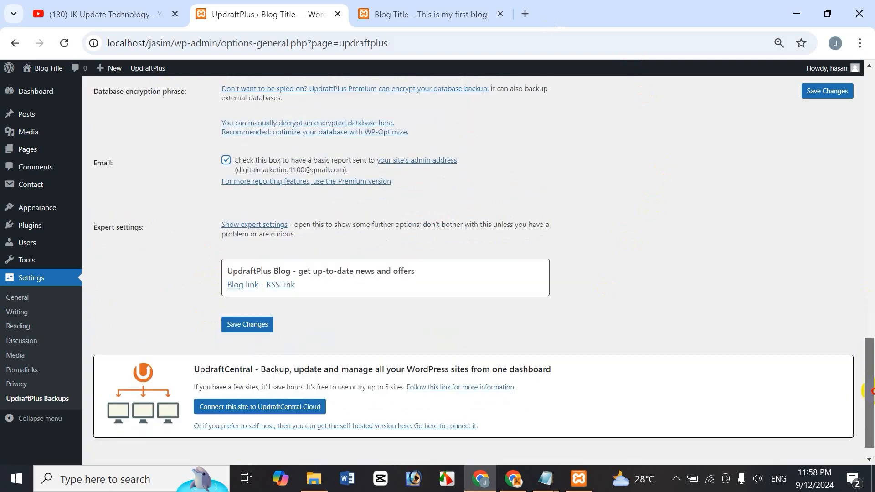
click(241, 326)
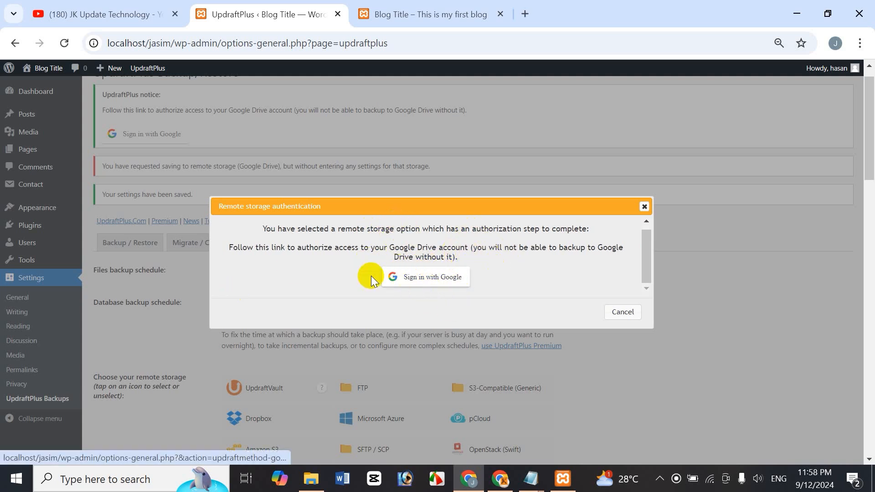
Authorize UpdraftPlus to access Google Drive with the listed Google account and complete the setup.
click(435, 284)
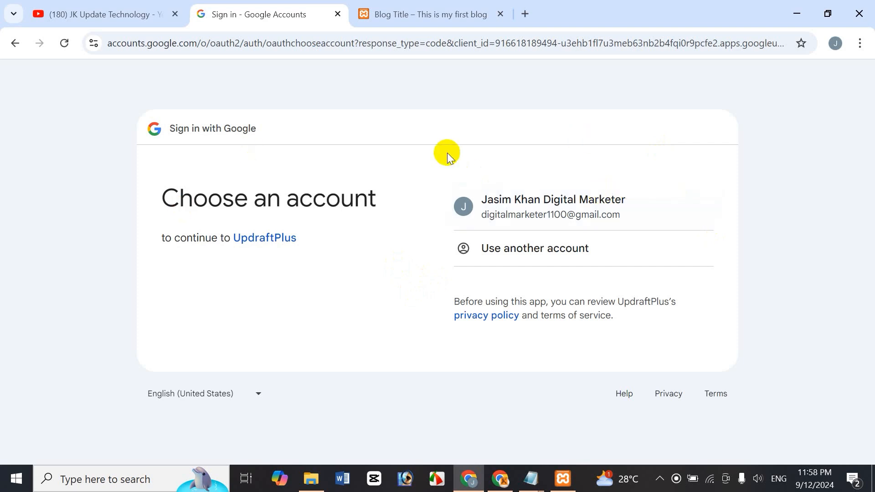
click(511, 204)
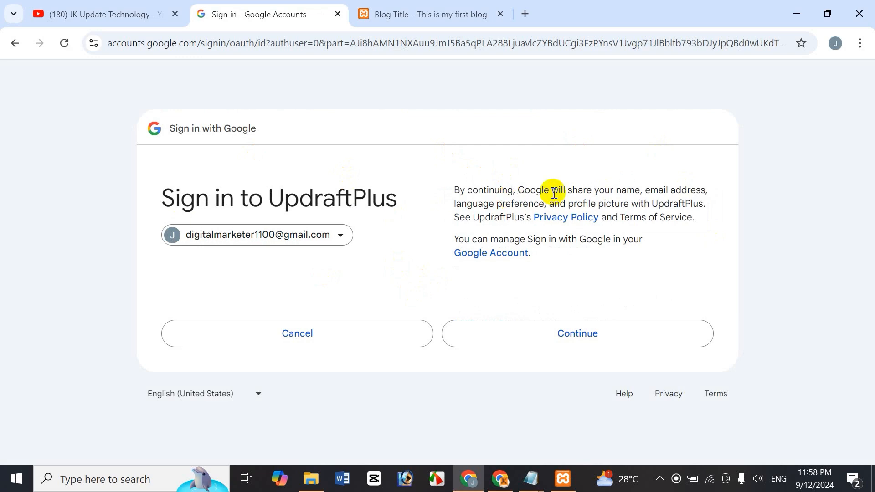
click(608, 340)
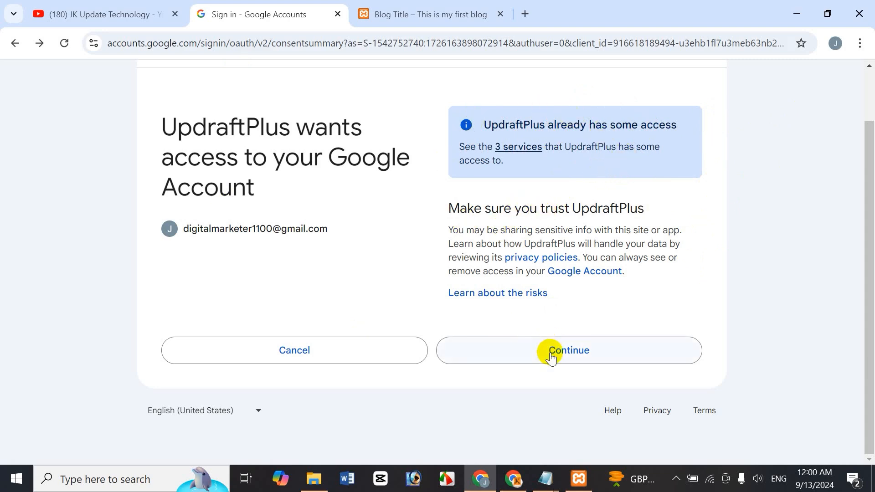
click(584, 356)
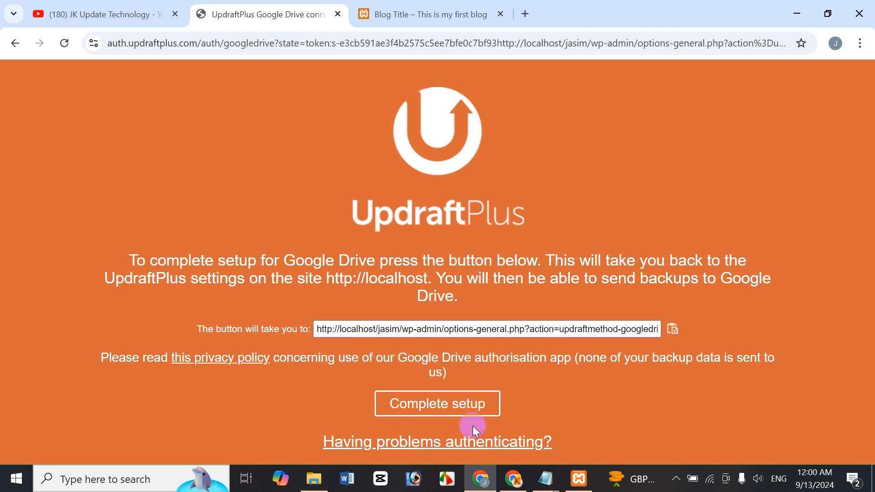
click(429, 416)
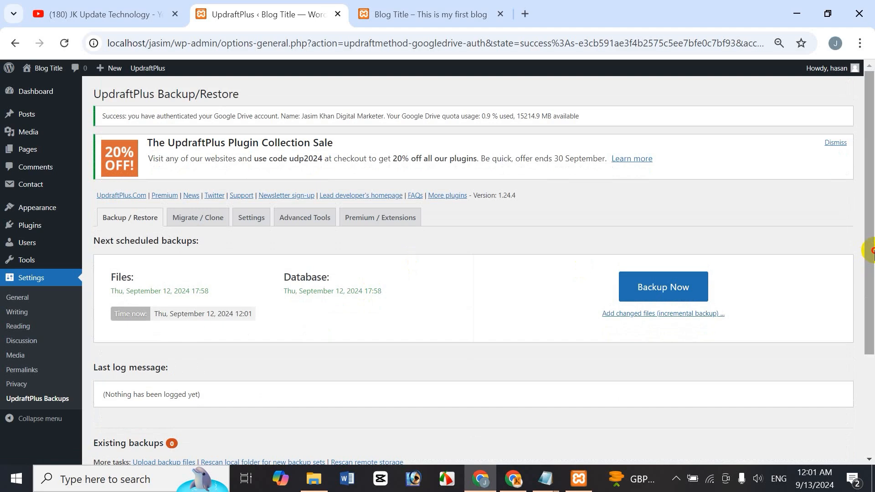
Run a new backup that includes the database and files and is sent to remote storage.
drag(872, 251, 870, 273)
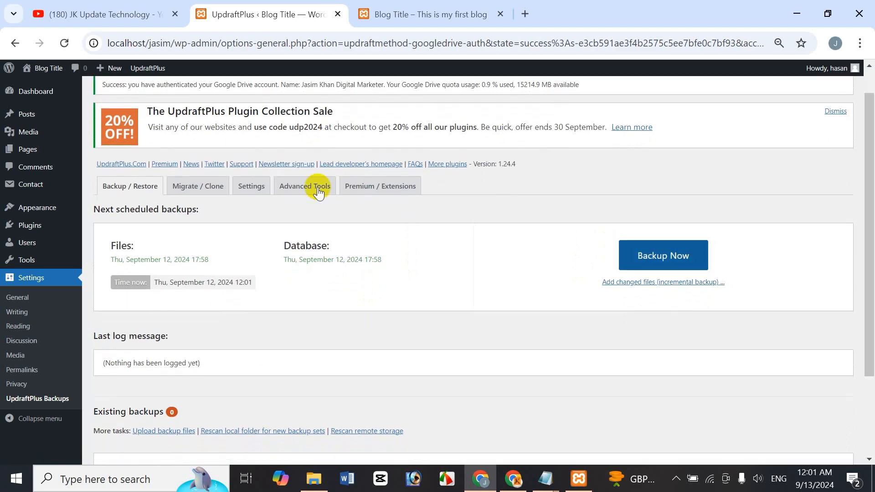
click(252, 186)
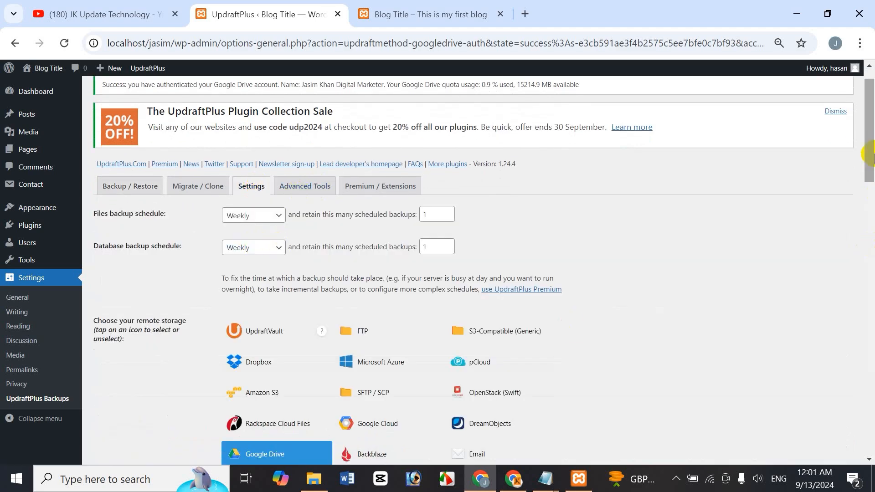
mouse_move(872, 155)
mouse_down()
mouse_move(871, 286)
mouse_move(871, 171)
mouse_up()
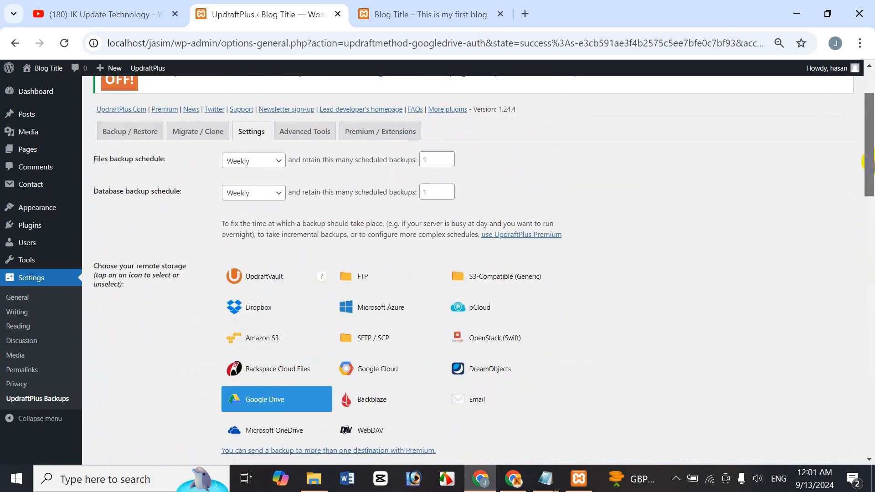
click(132, 137)
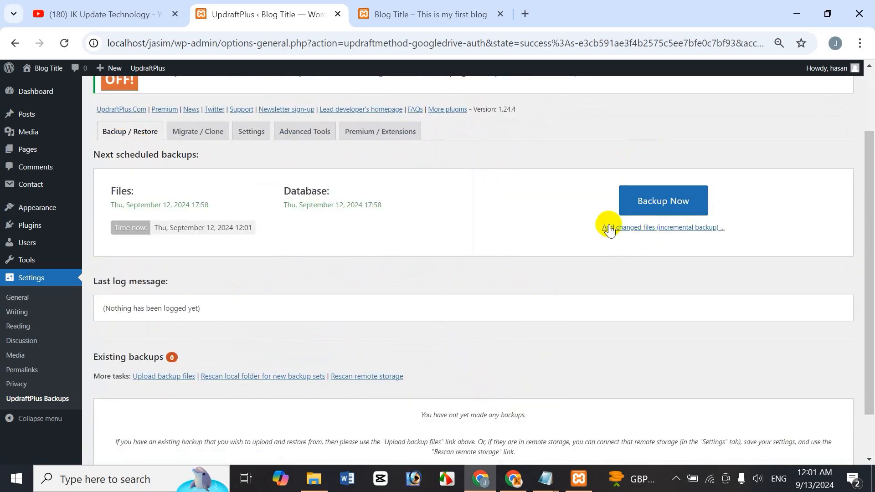
click(669, 201)
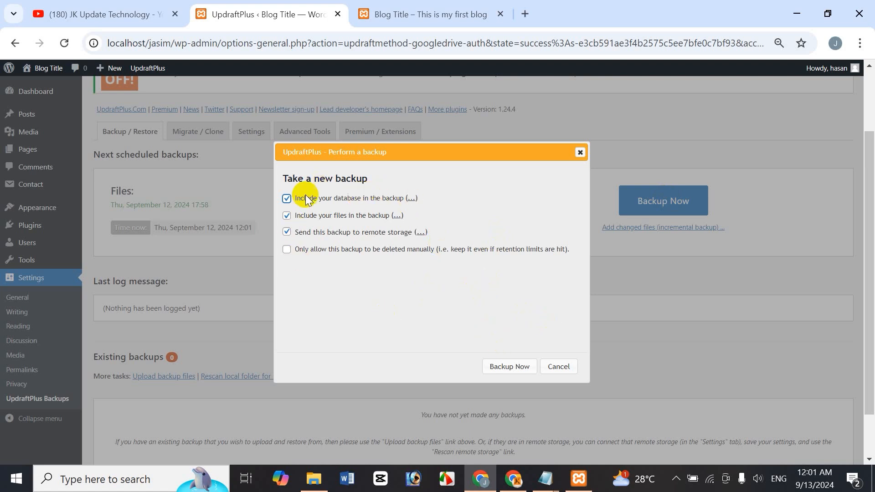
click(501, 366)
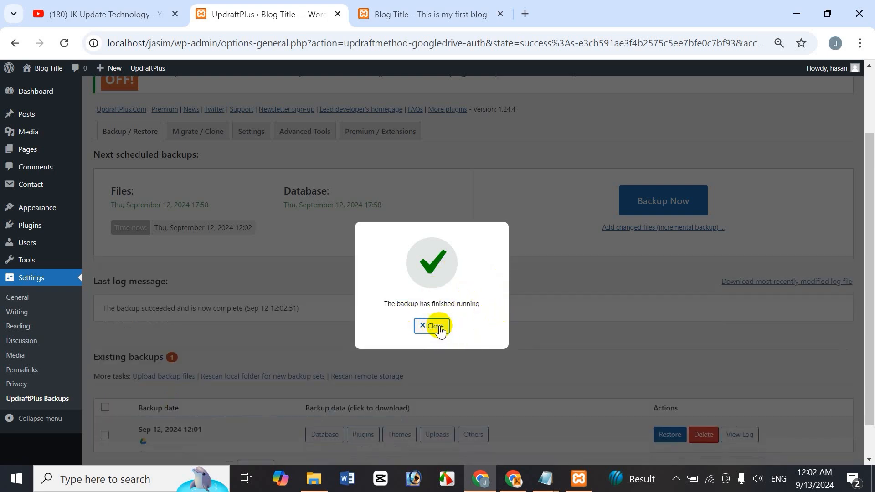
click(440, 328)
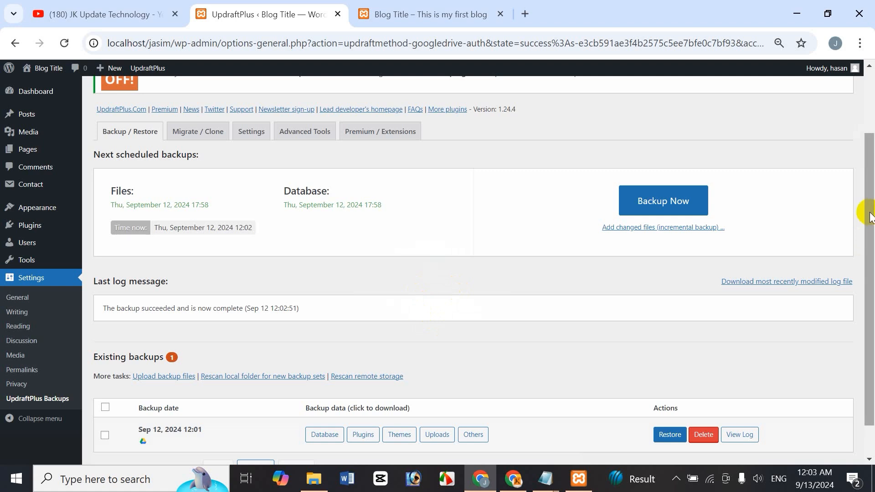
Look over the existing backup, then deactivate the WP Reset plugin in the list of installed plugins.
scroll(870, 214, down, 2)
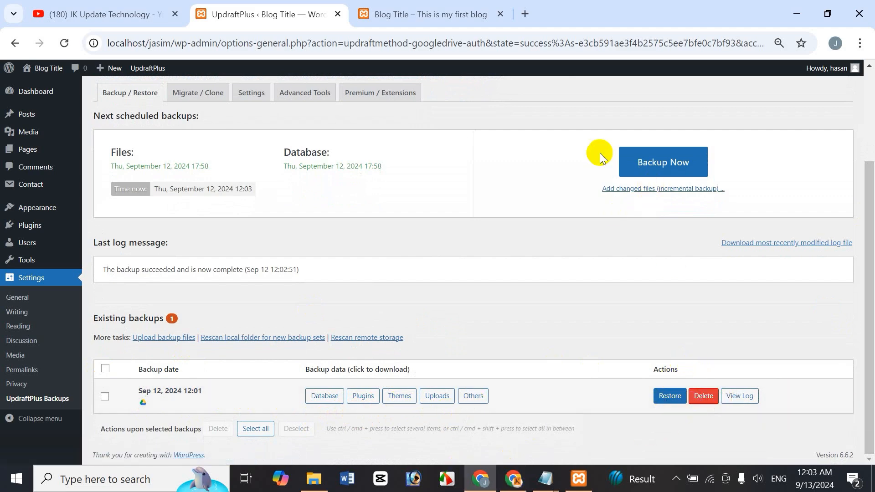
drag(868, 242, 868, 146)
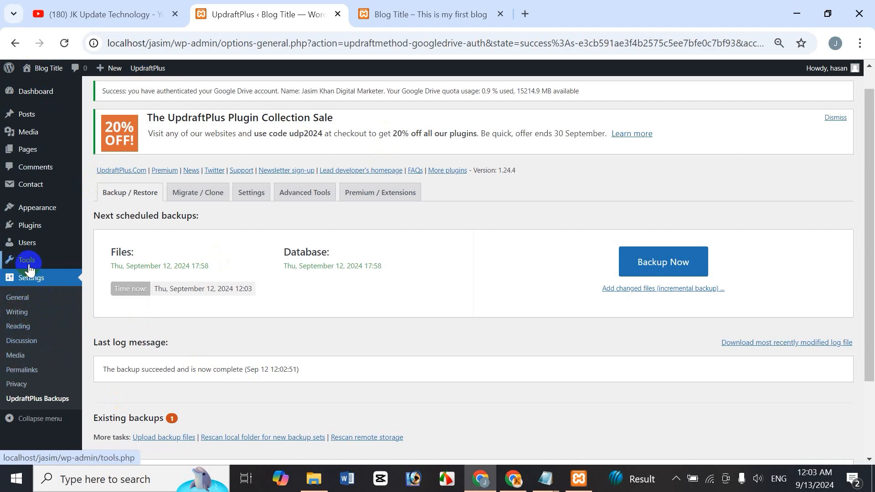
click(52, 225)
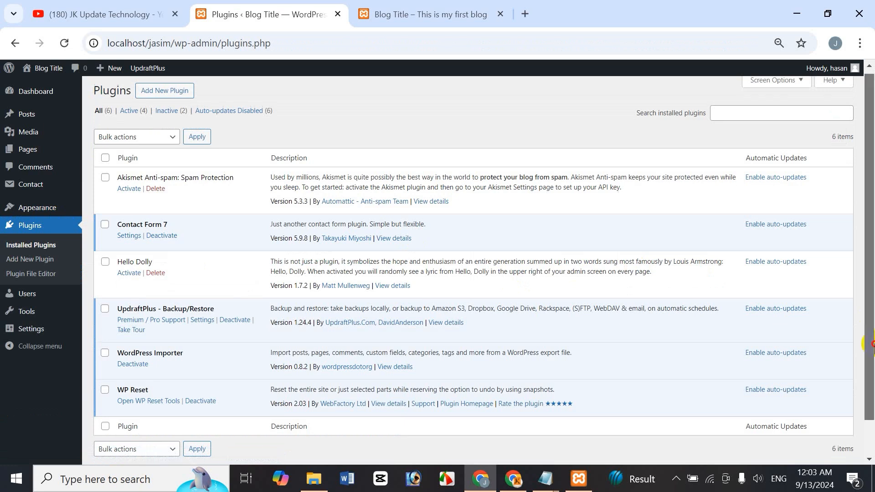
scroll(871, 344, down, 1)
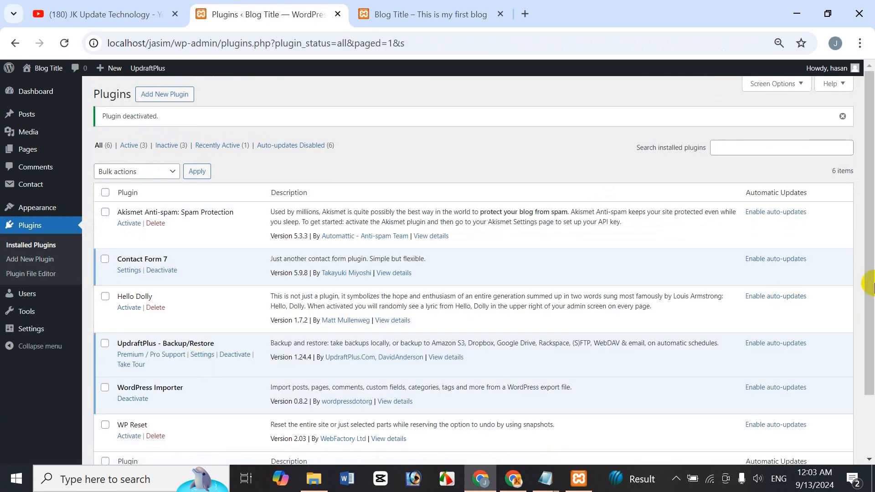
Delete the deactivated WP Reset plugin from the list of installed plugins.
scroll(863, 301, down, 2)
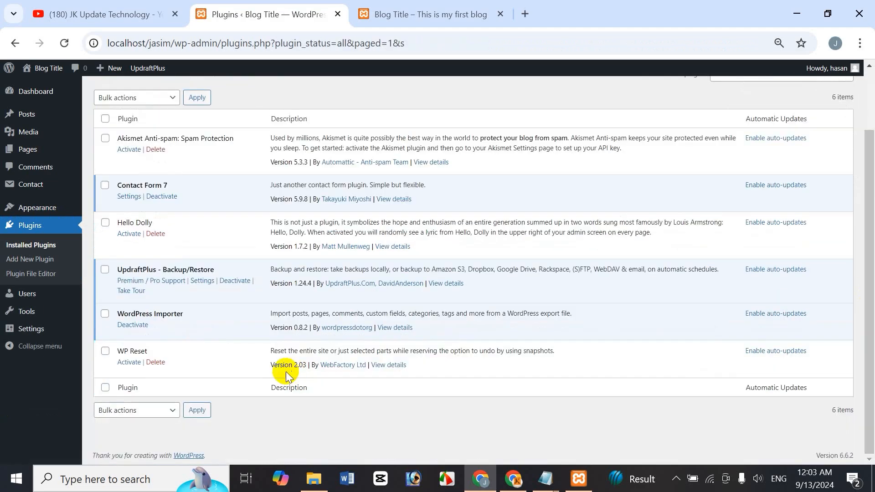
click(157, 367)
click(492, 123)
Move the posts "fsdf" and "sdfsdfs" to the Trash with a bulk action.
mouse_move(43, 215)
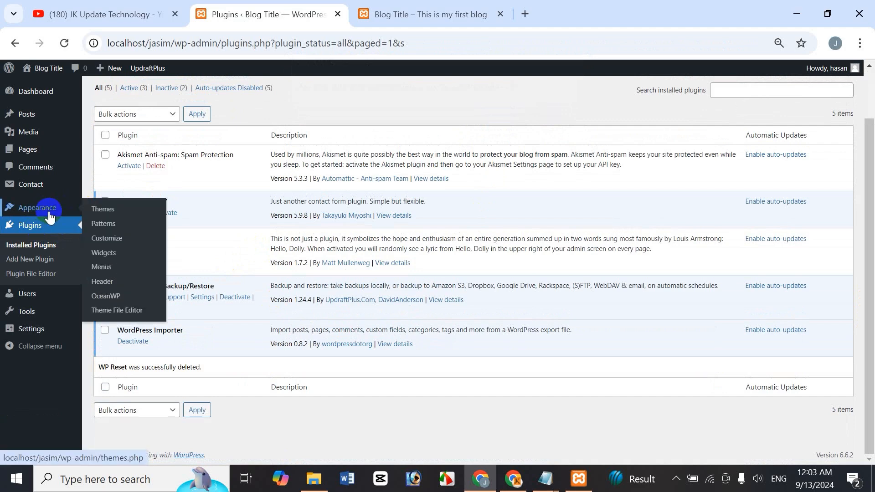
click(37, 117)
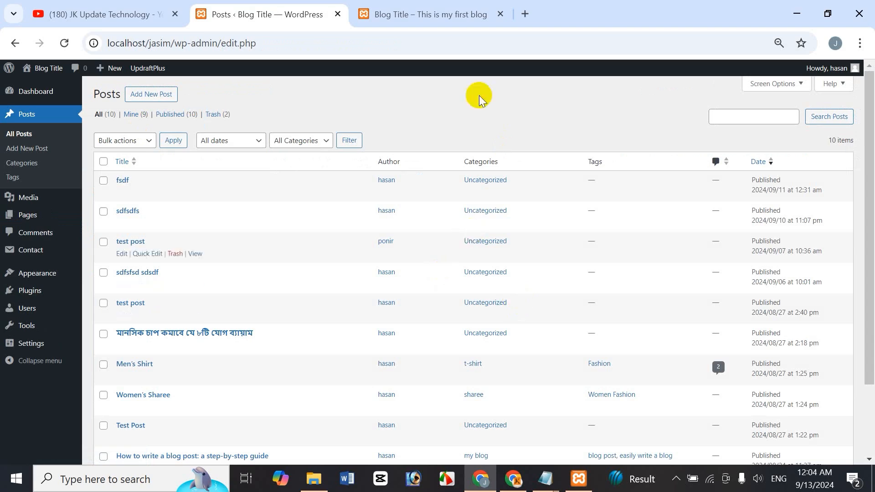
click(444, 20)
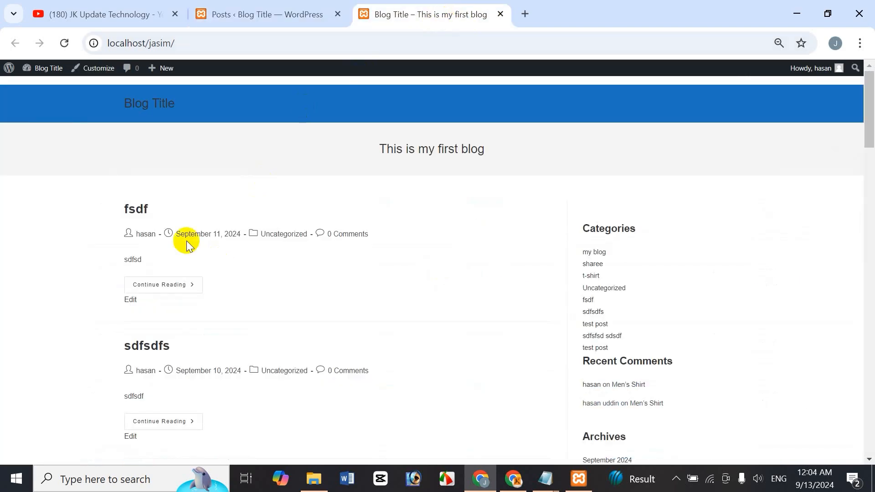
click(255, 16)
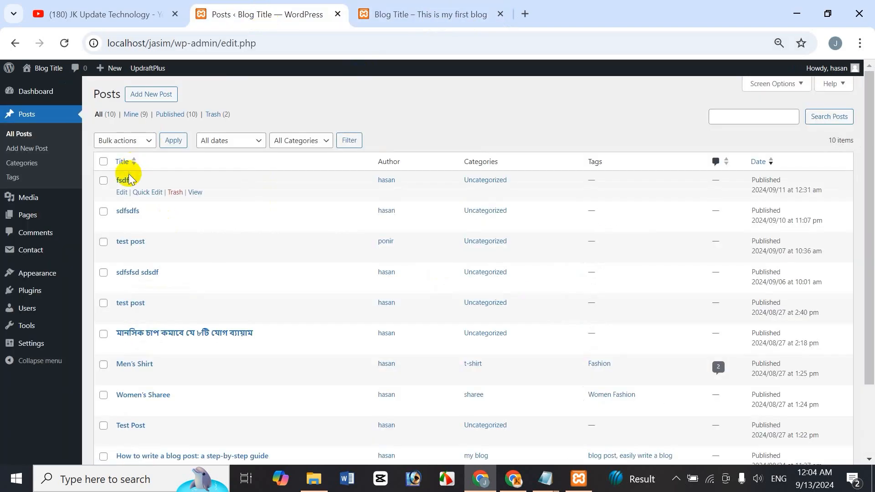
click(103, 183)
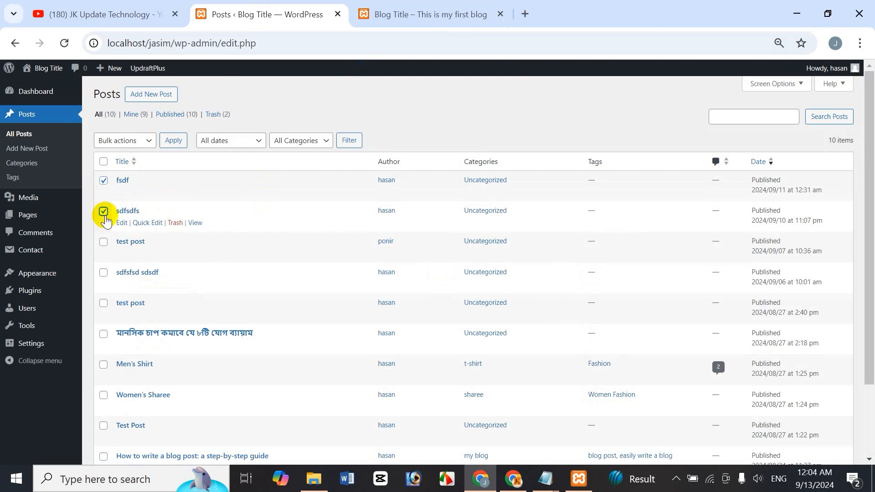
click(147, 140)
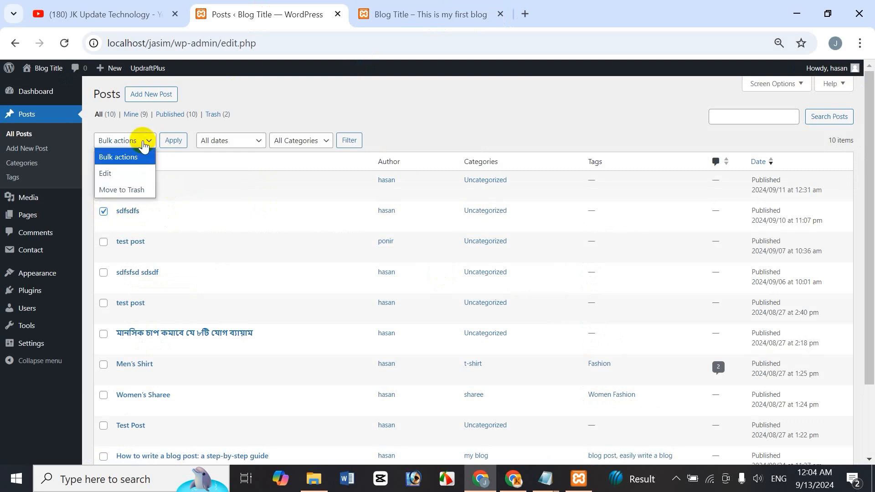
click(138, 191)
click(178, 144)
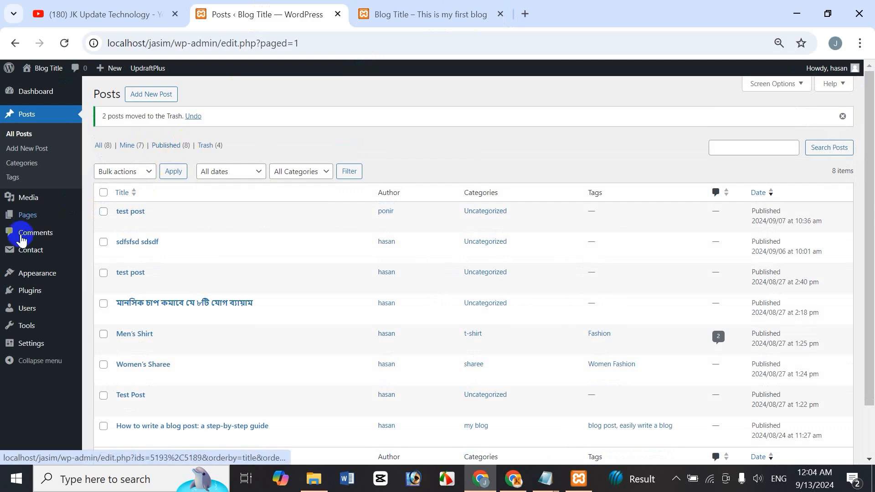
Move the Home page to the Trash and reload the blog's front page.
mouse_move(28, 217)
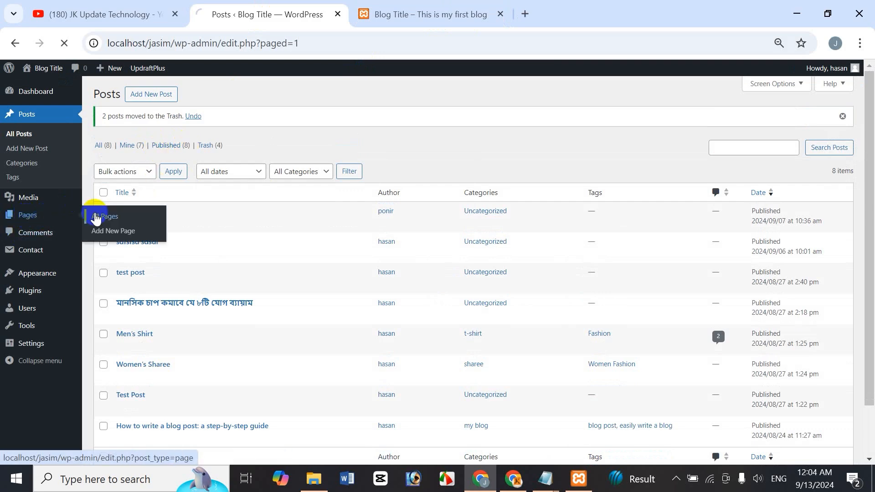
click(428, 12)
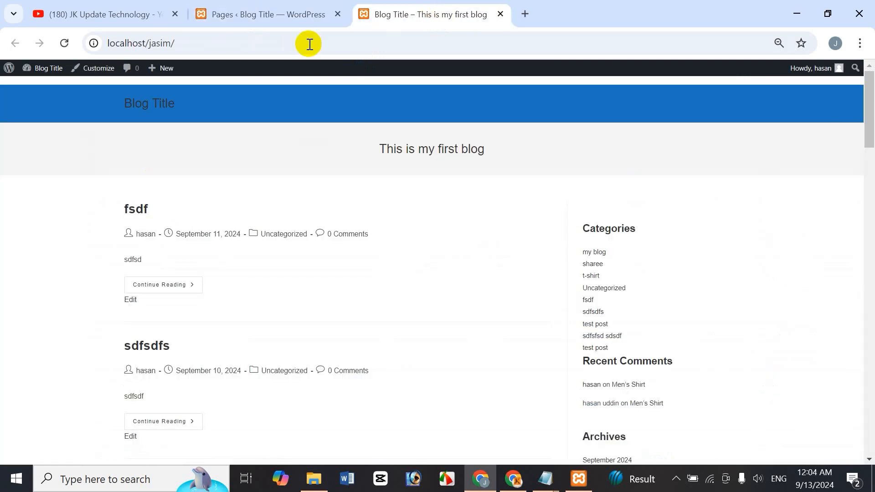
click(292, 14)
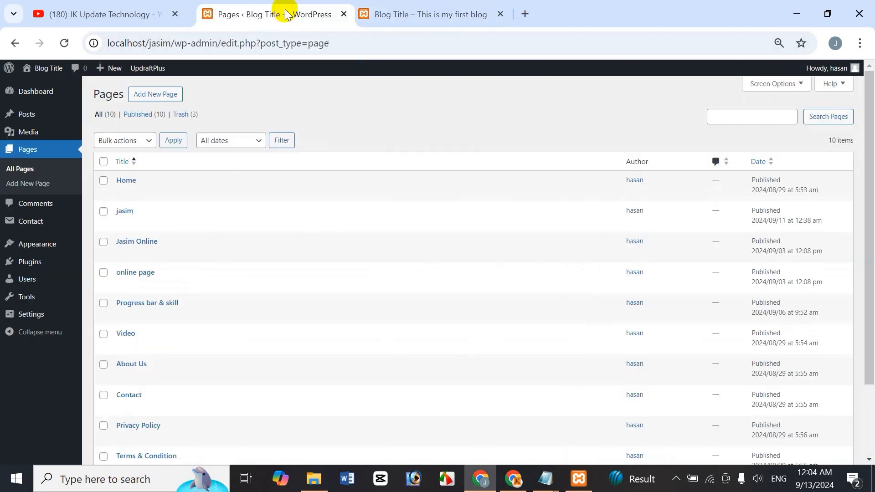
click(104, 182)
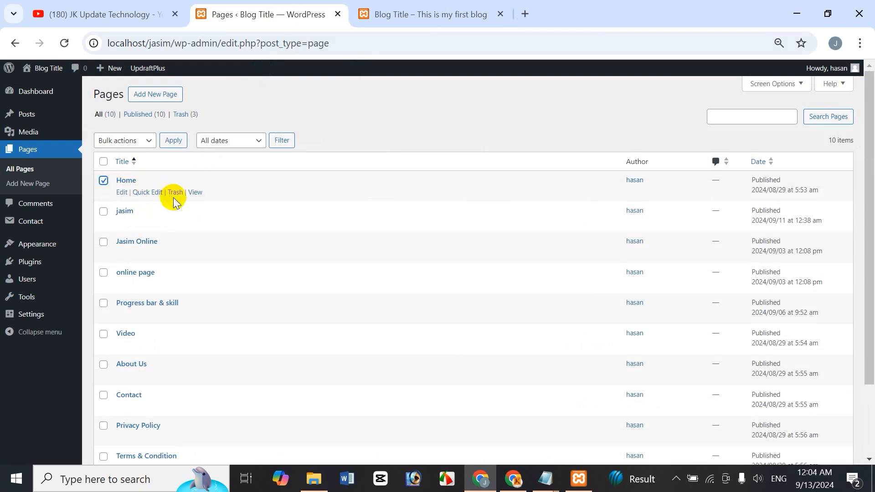
click(175, 195)
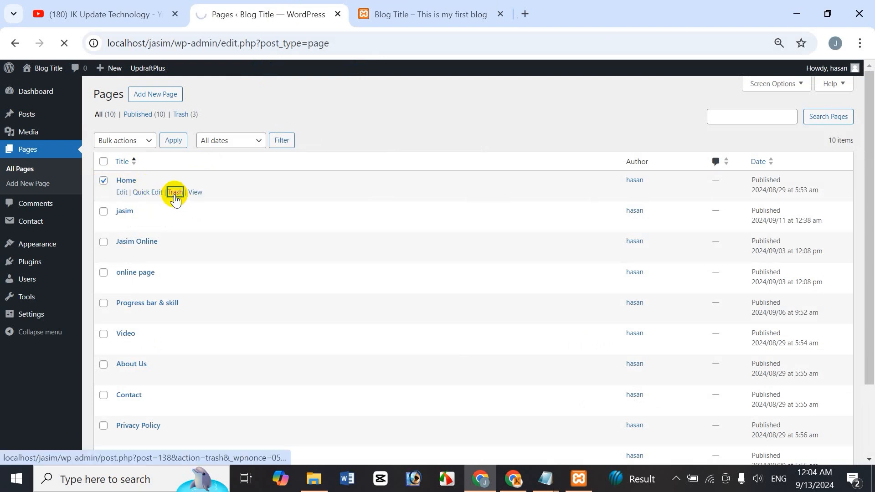
click(414, 11)
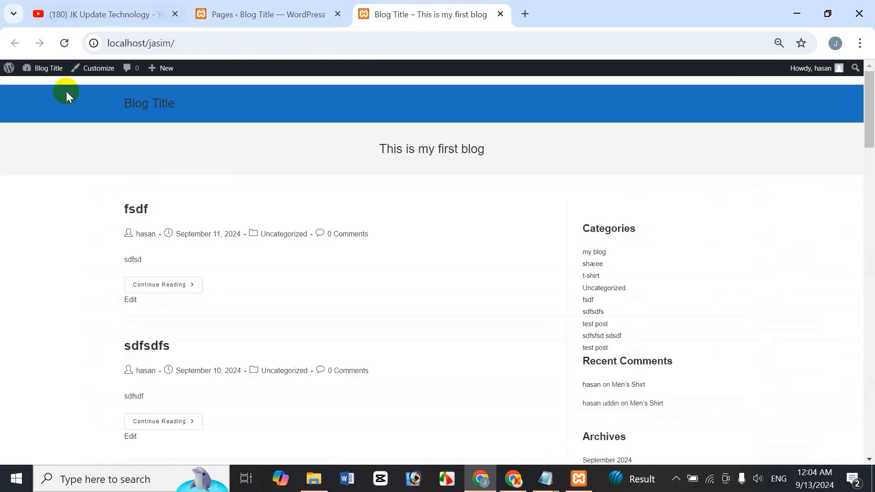
click(63, 44)
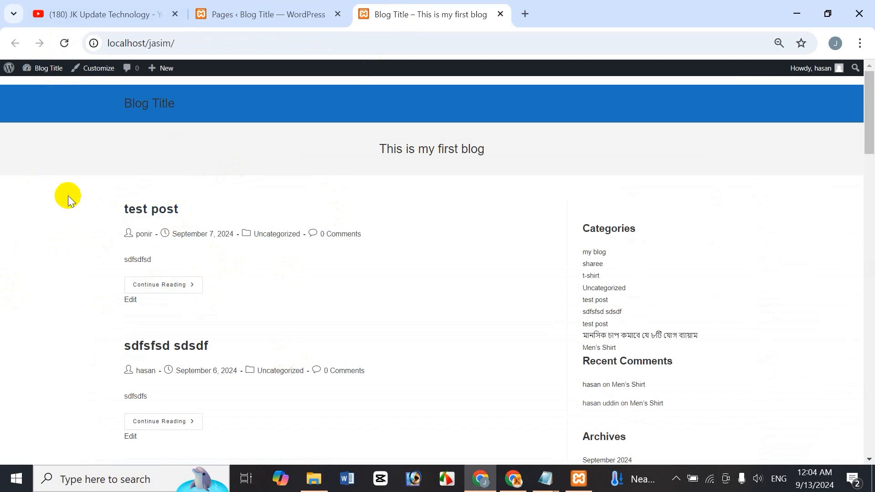
Delete the Twenty Twenty-Four theme from the installed themes.
click(232, 14)
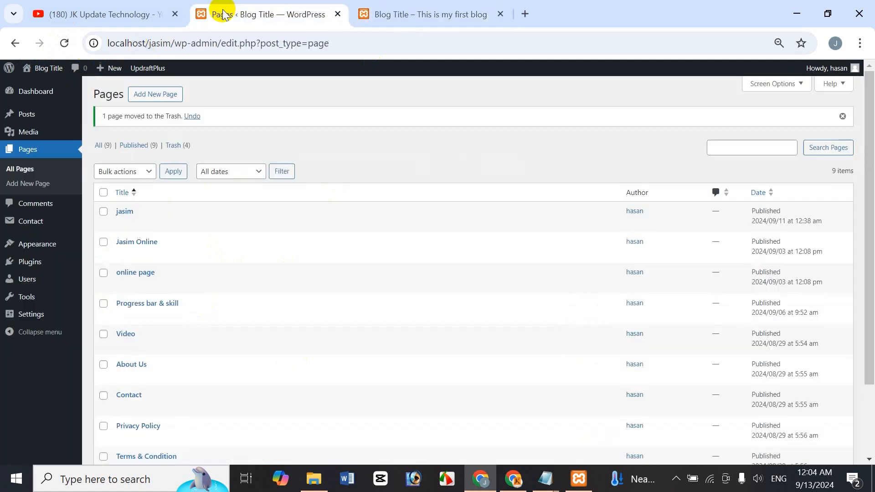
mouse_move(56, 248)
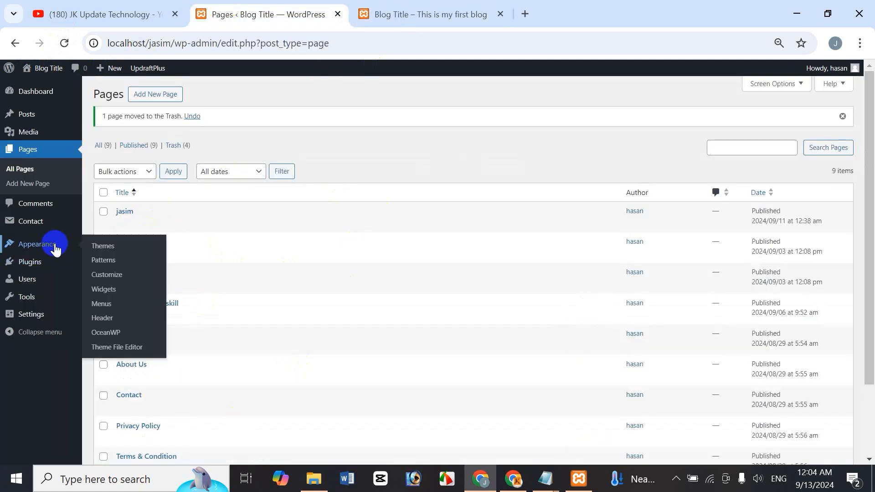
click(94, 246)
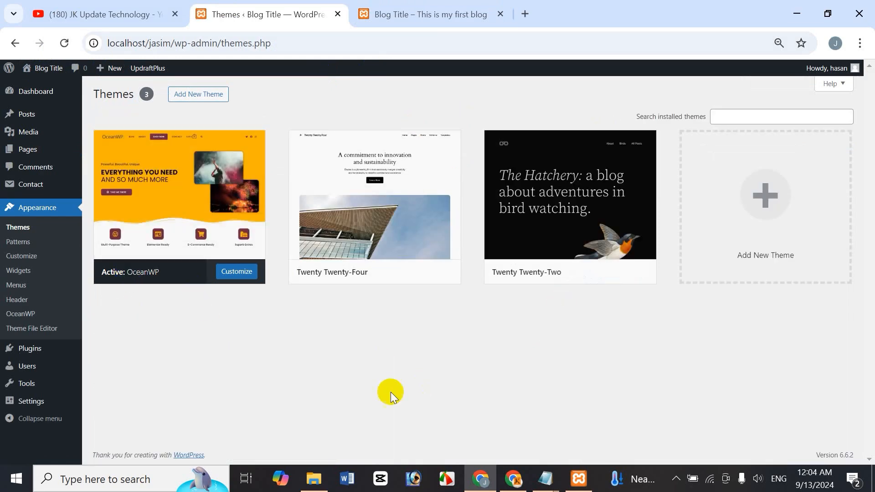
click(403, 218)
click(498, 440)
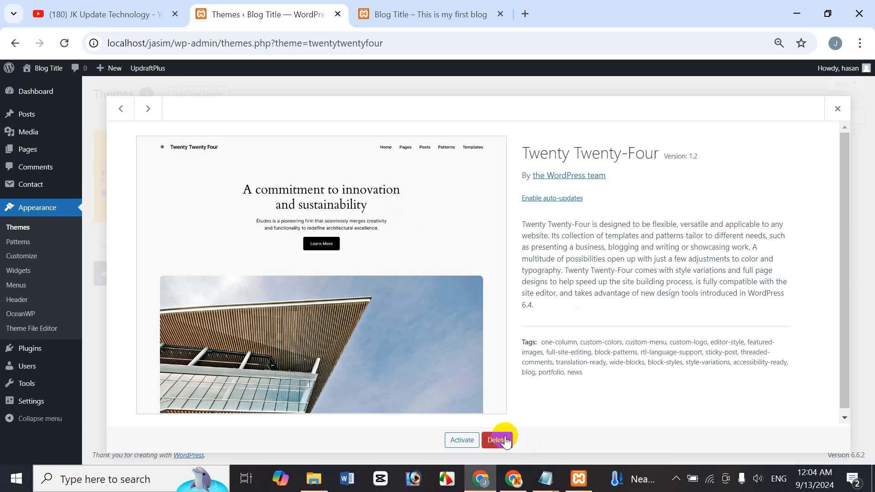
key(Return)
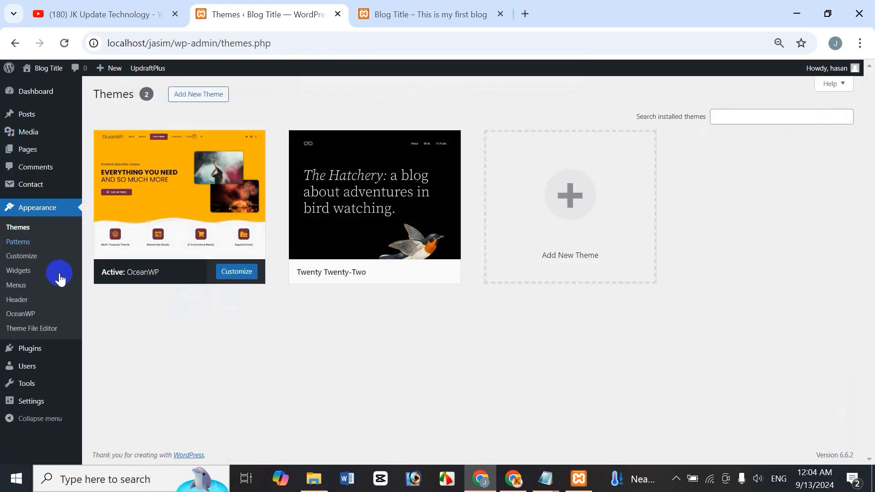
Check the blog's front page with a fresh reload, then return to the site's admin area.
click(426, 12)
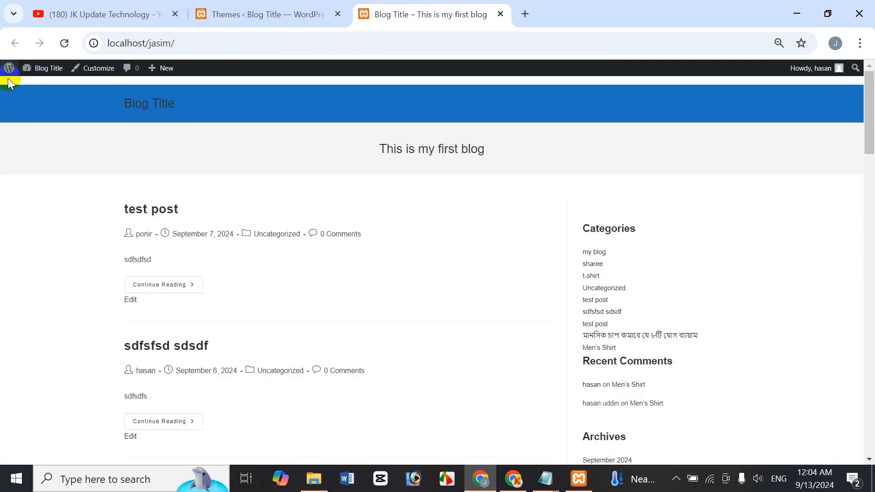
click(64, 42)
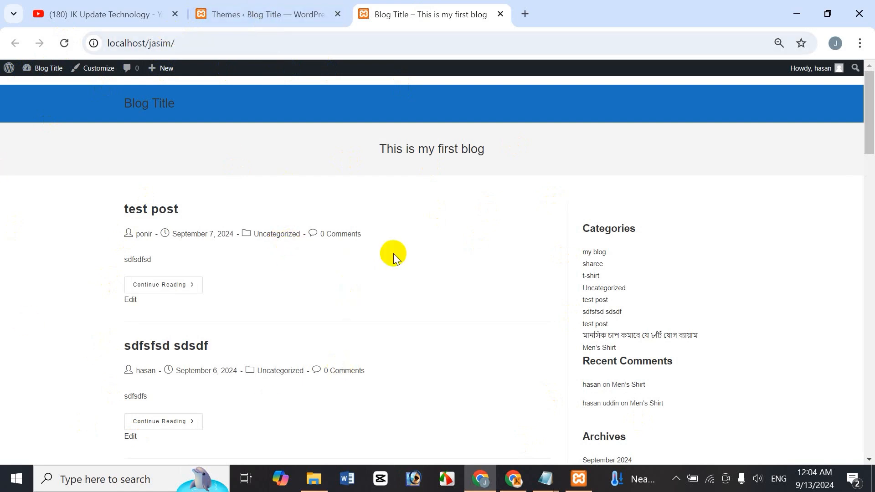
click(253, 8)
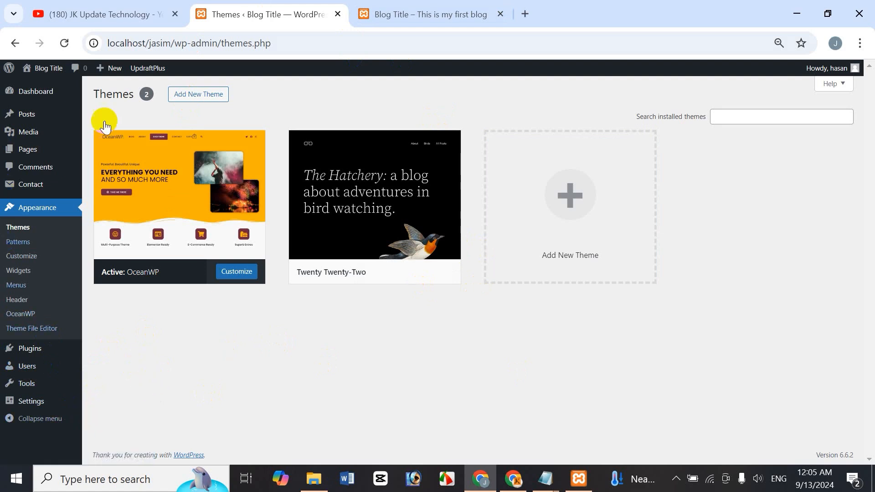
Open the UpdraftPlus backup settings and start restoring the existing backup of Sep 12, 2024 12:01.
click(35, 360)
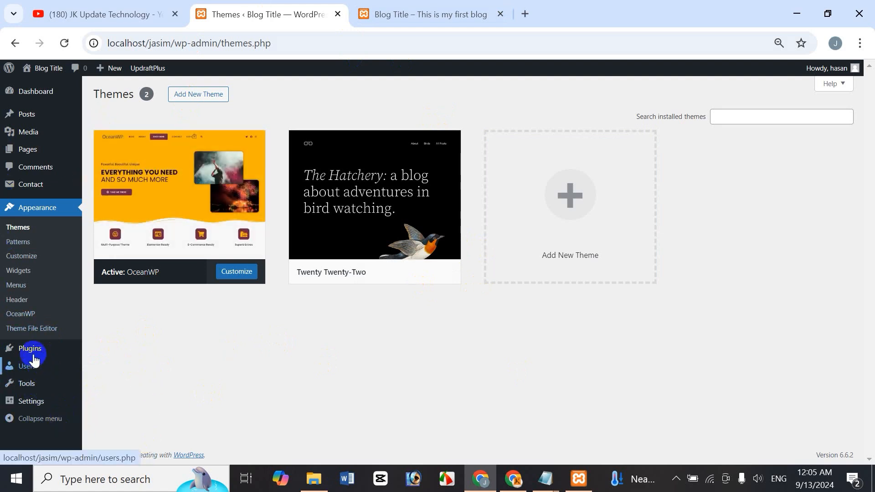
mouse_move(30, 357)
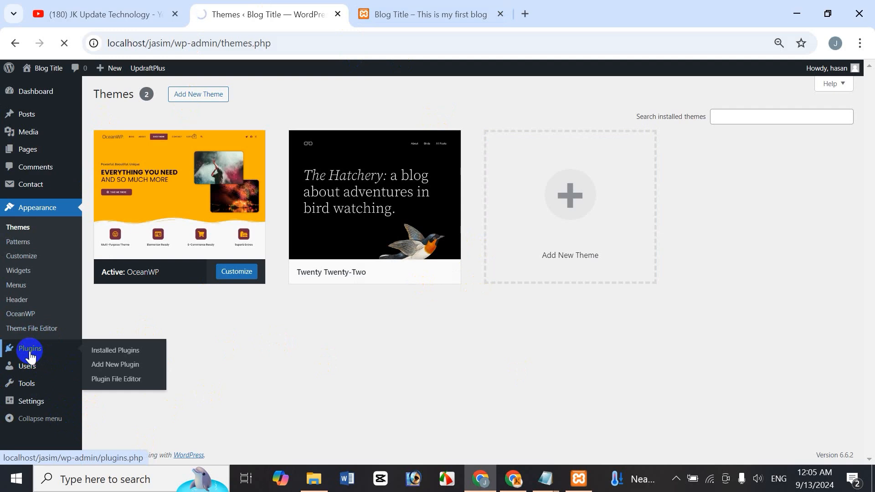
click(30, 354)
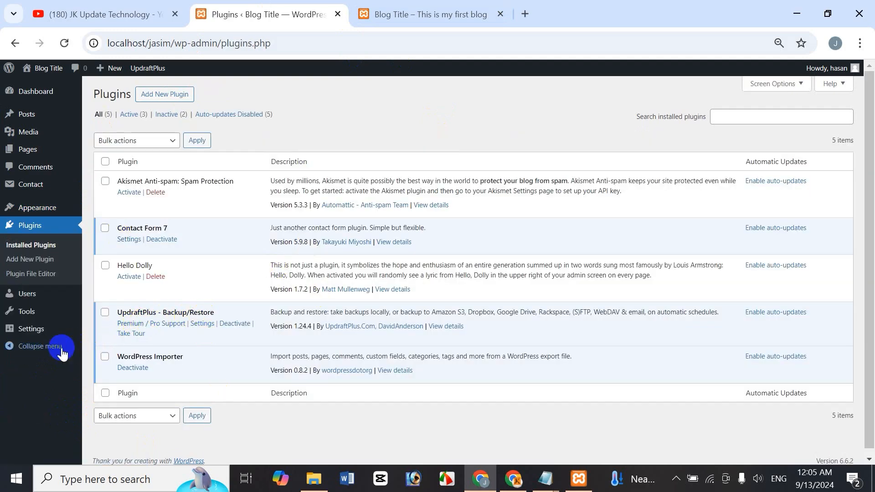
mouse_move(31, 328)
click(204, 327)
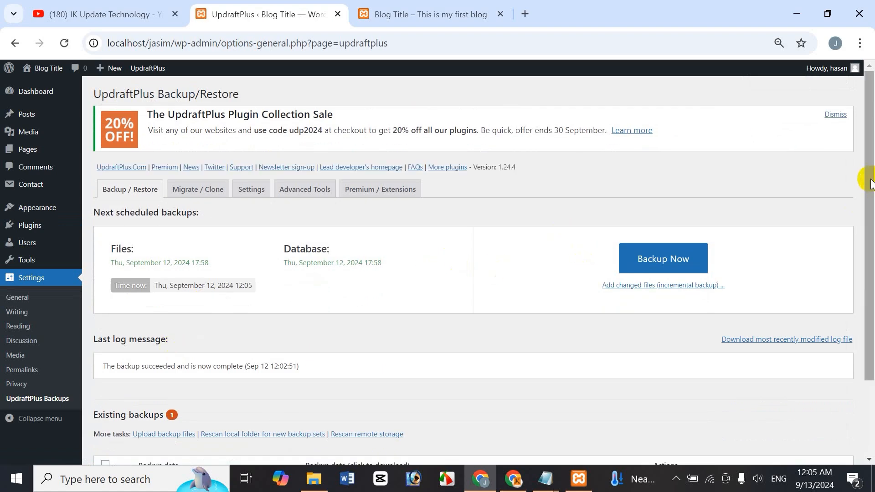
scroll(871, 182, down, 3)
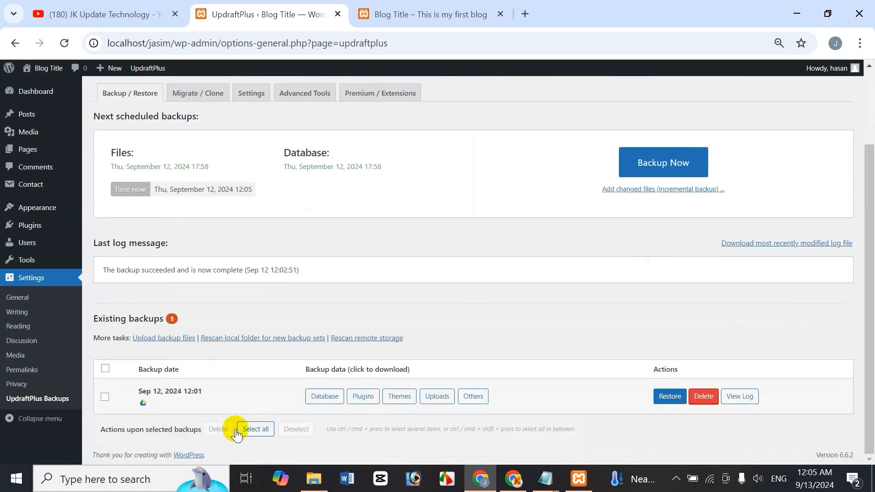
click(663, 401)
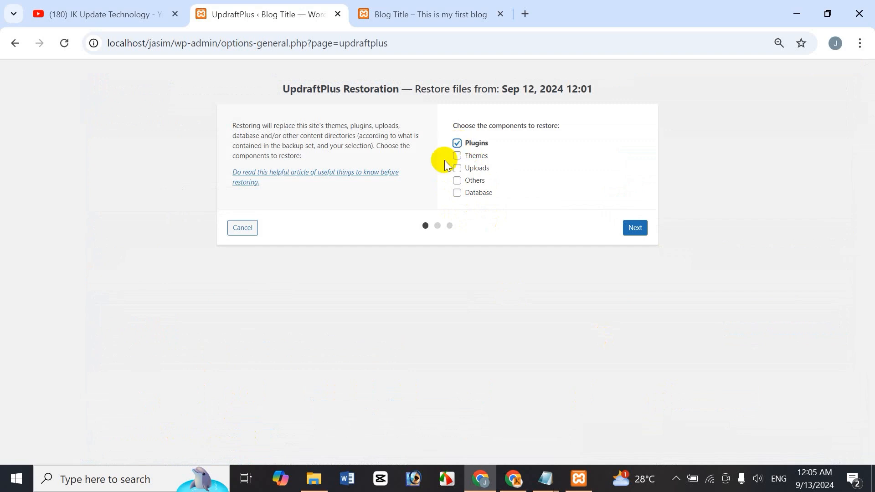
Choose Plugins, Themes, Uploads, Others and Database as the components to restore and proceed to preparing the backup files.
click(456, 157)
click(457, 169)
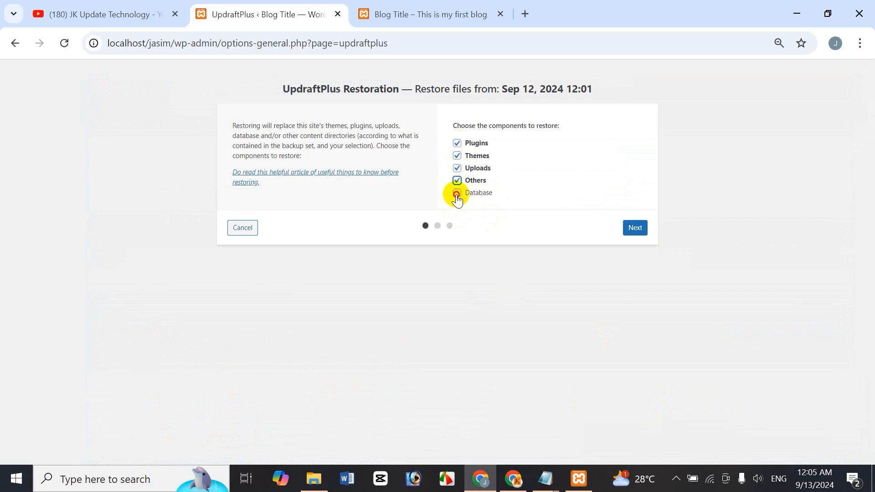
click(636, 229)
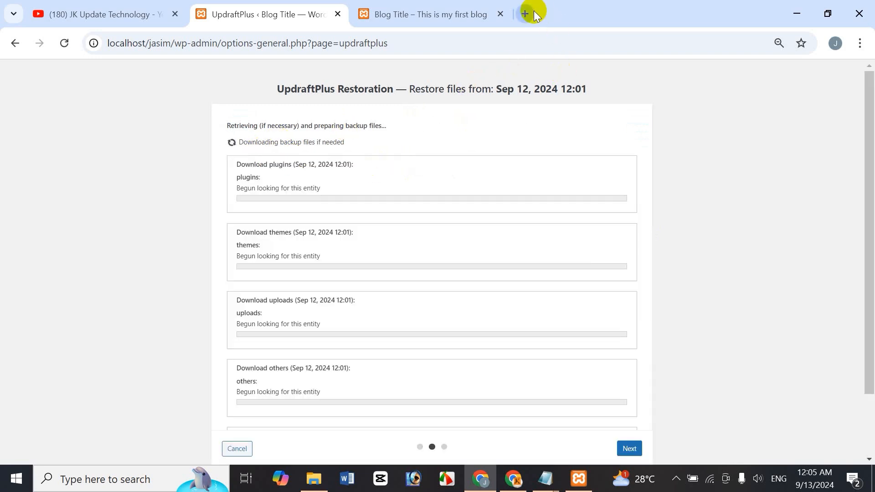
Open Google Drive from the Google apps list in a new browser tab.
click(525, 14)
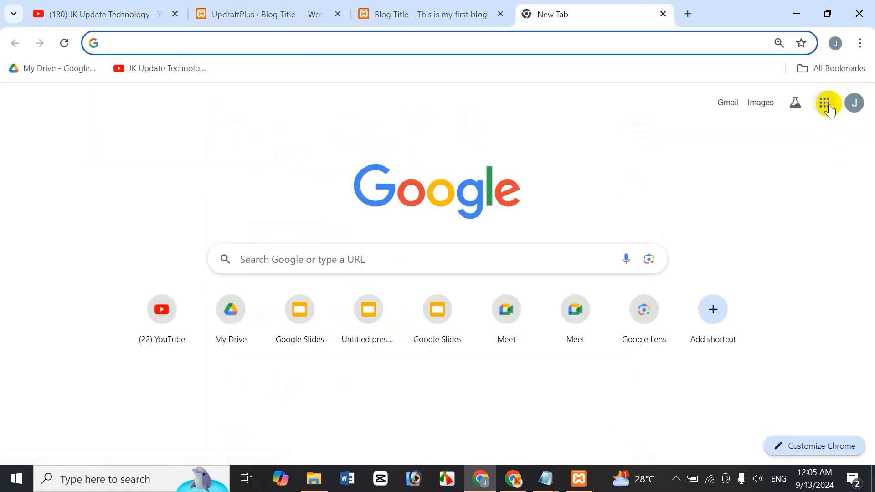
click(830, 109)
scroll(812, 326, down, 2)
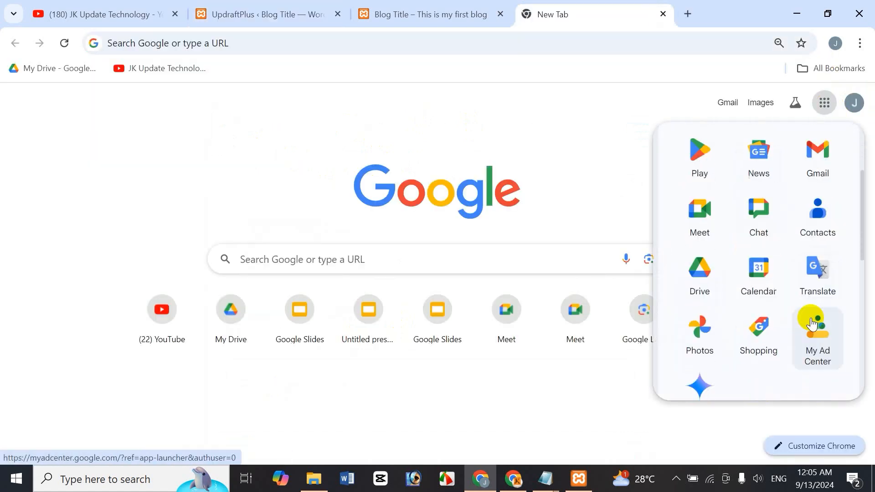
scroll(813, 323, down, 8)
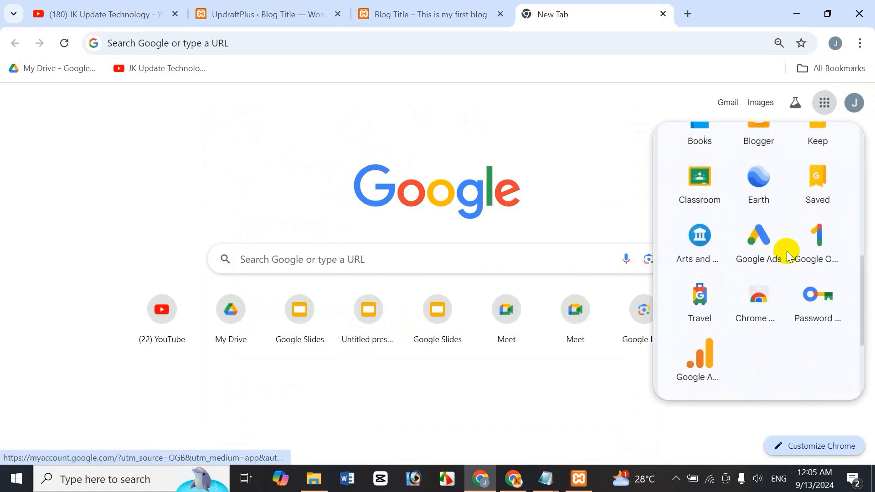
scroll(787, 251, down, 4)
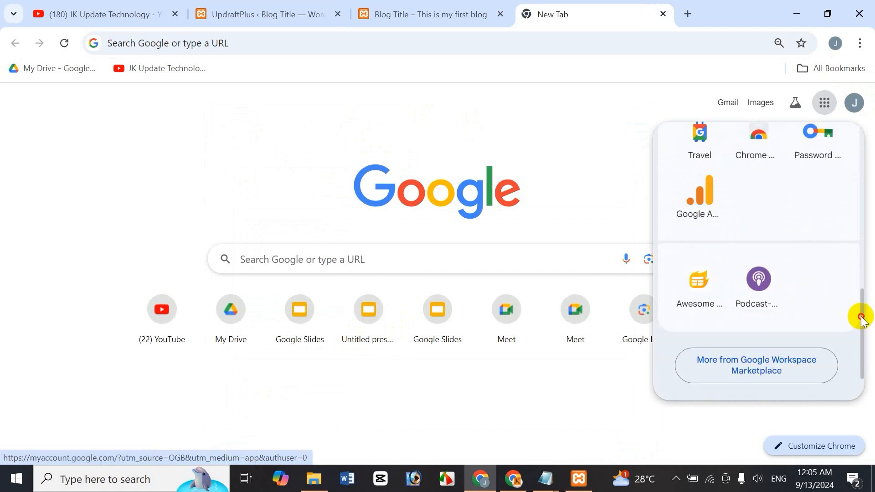
drag(861, 319, 861, 190)
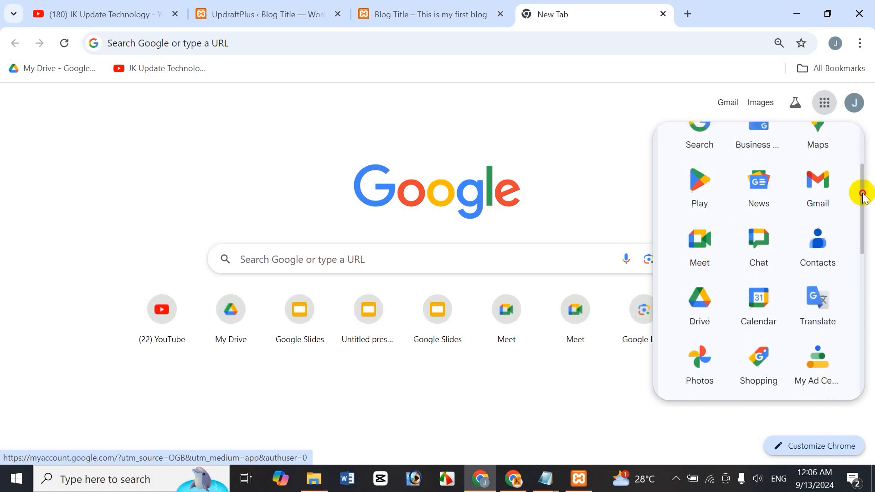
click(699, 305)
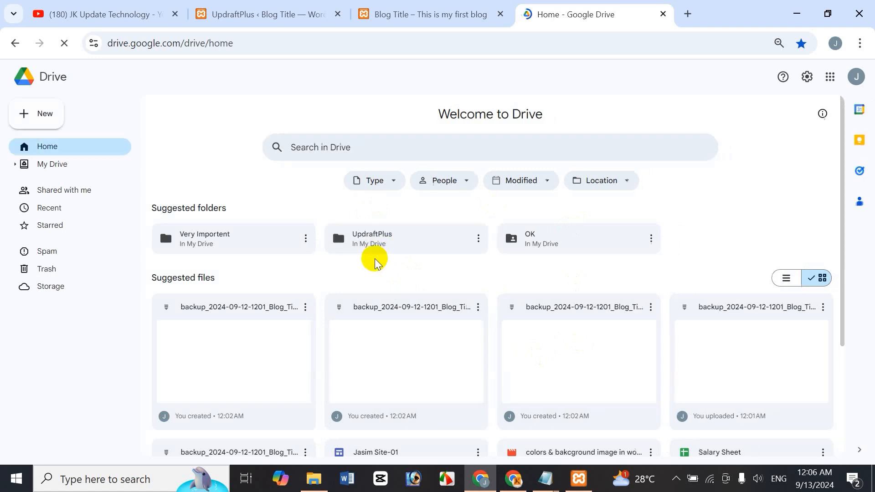
Open the UpdraftPlus folder in Drive and display its backup files as a list.
click(379, 238)
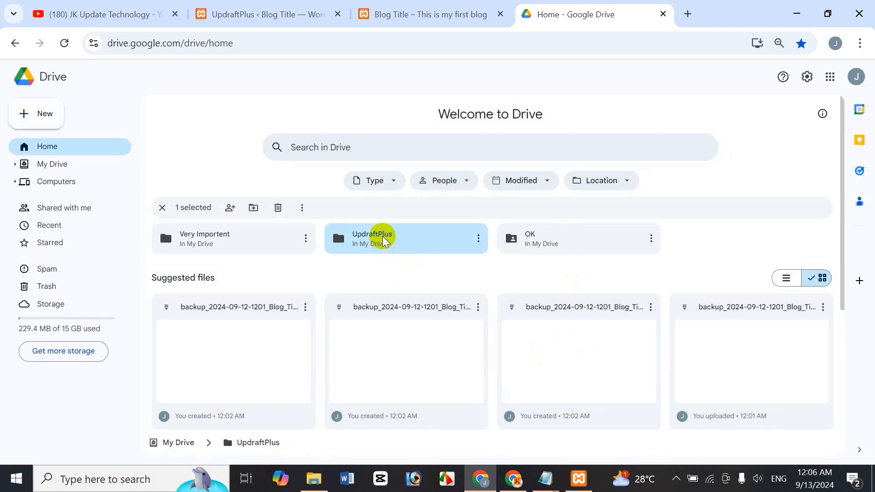
double_click(383, 238)
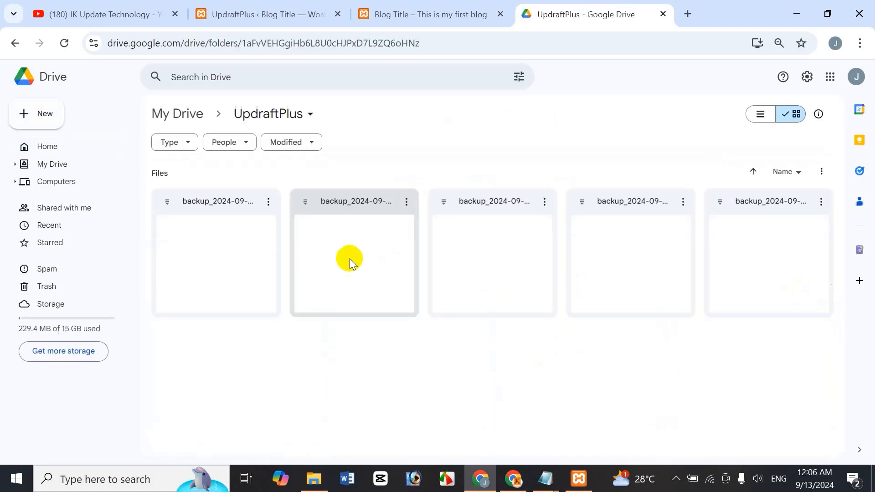
click(760, 115)
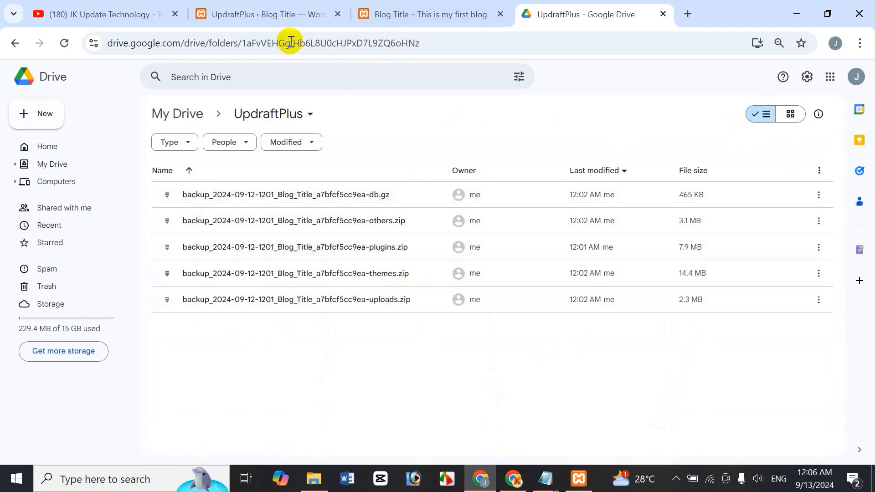
Compare the restoration's download progress with the backup files stored in Google Drive, ending on the restoration page.
click(255, 15)
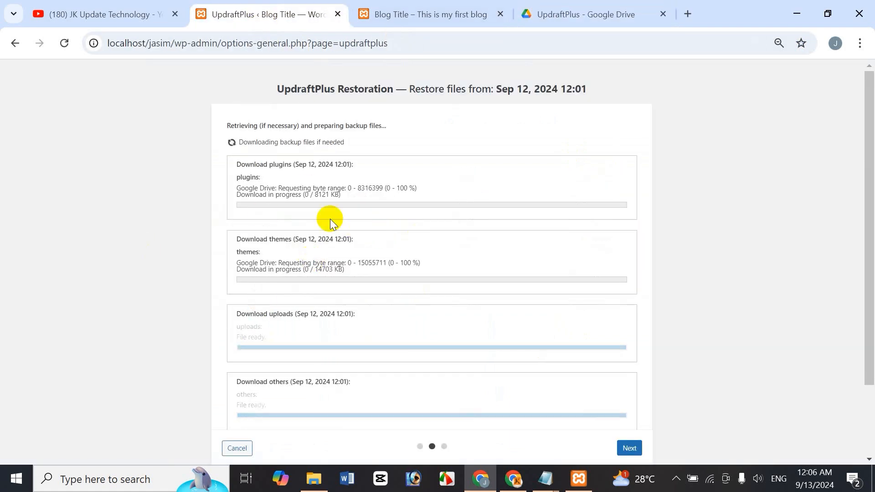
click(586, 21)
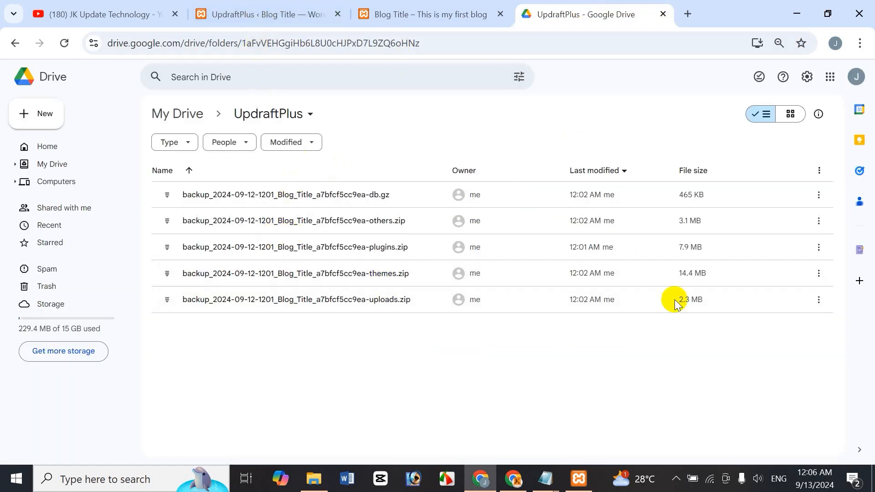
click(278, 13)
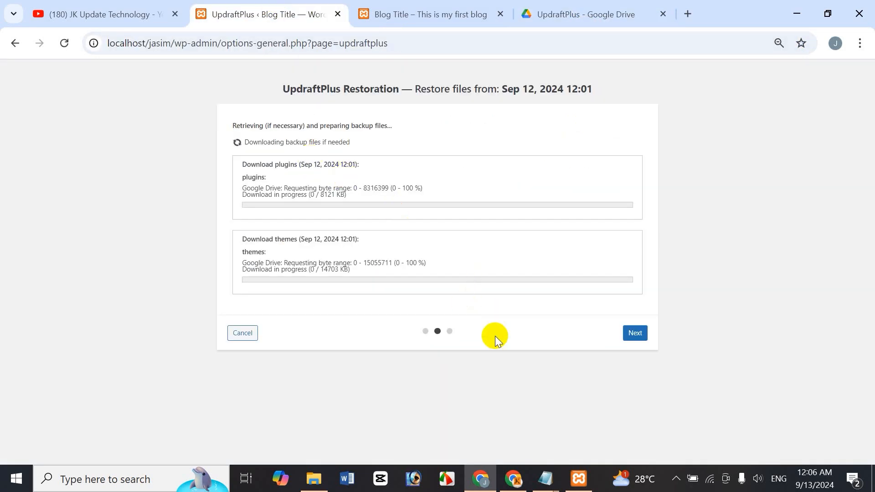
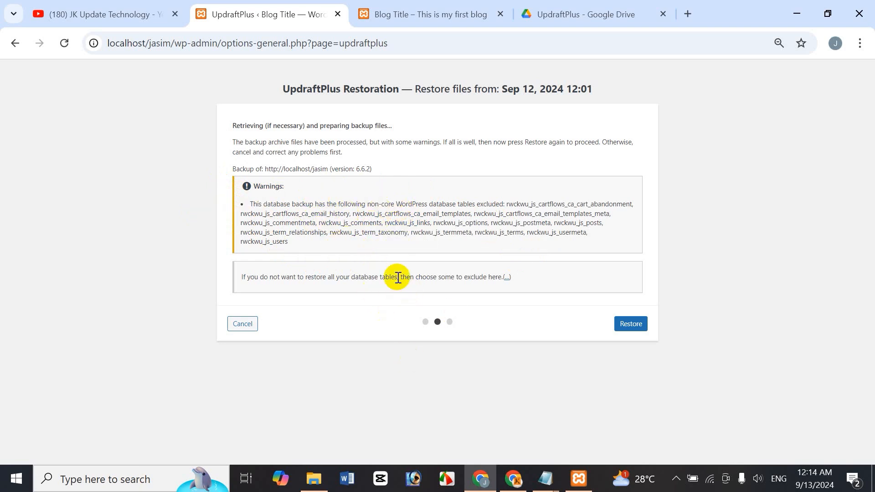
Run the restore of the Sep 12, 2024 12:01 backup and return to the UpdraftPlus configuration.
click(633, 325)
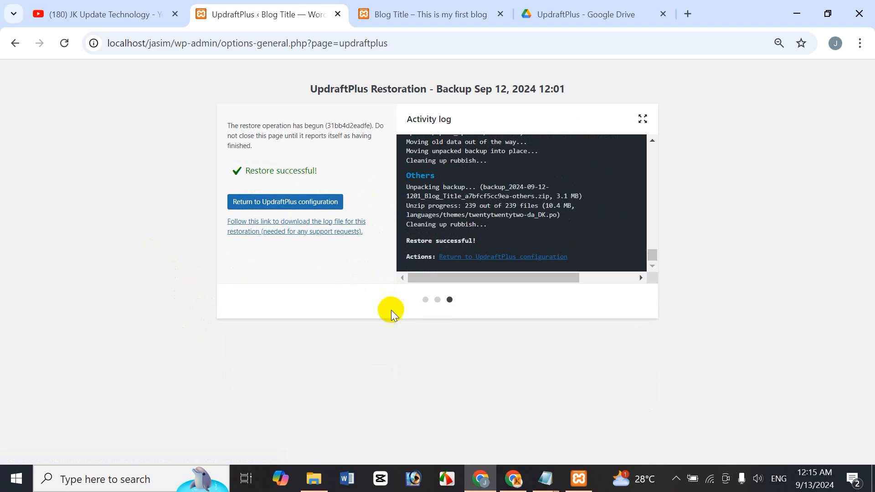
click(310, 205)
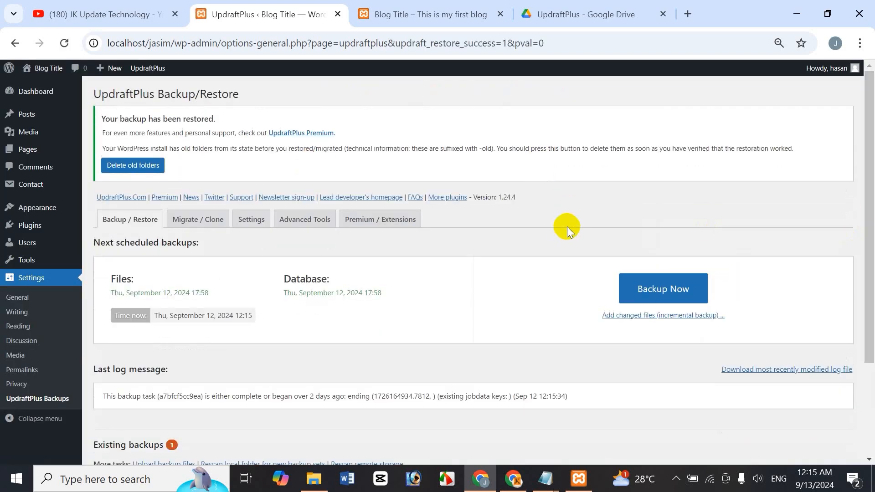
mouse_move(866, 207)
mouse_down()
mouse_move(868, 314)
mouse_move(871, 222)
mouse_up()
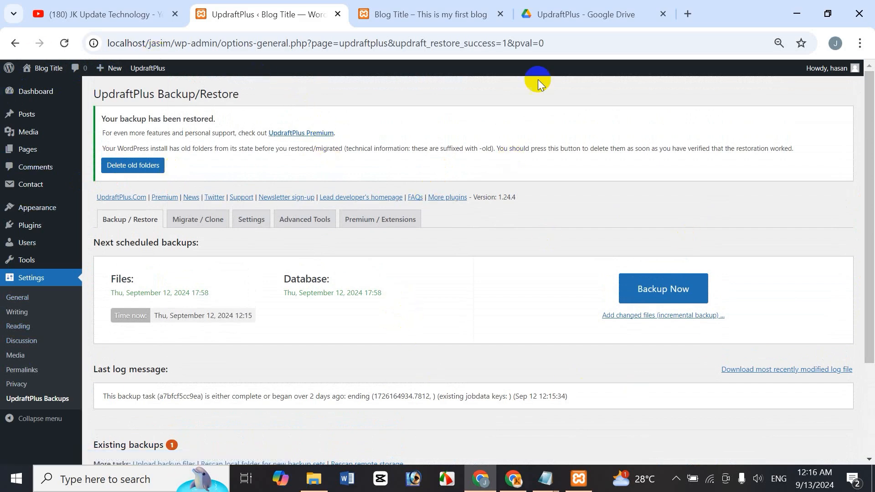
Reload the blog's front page to check its restored posts, and return to the site's admin area.
click(425, 15)
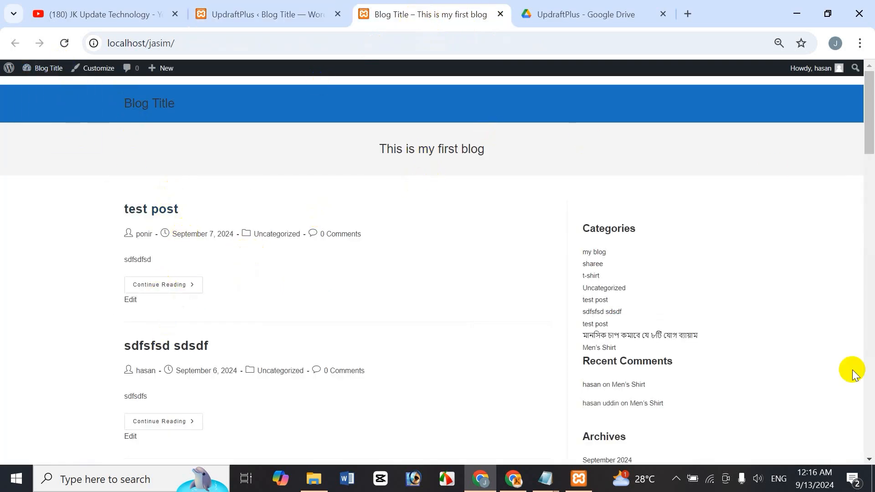
click(65, 46)
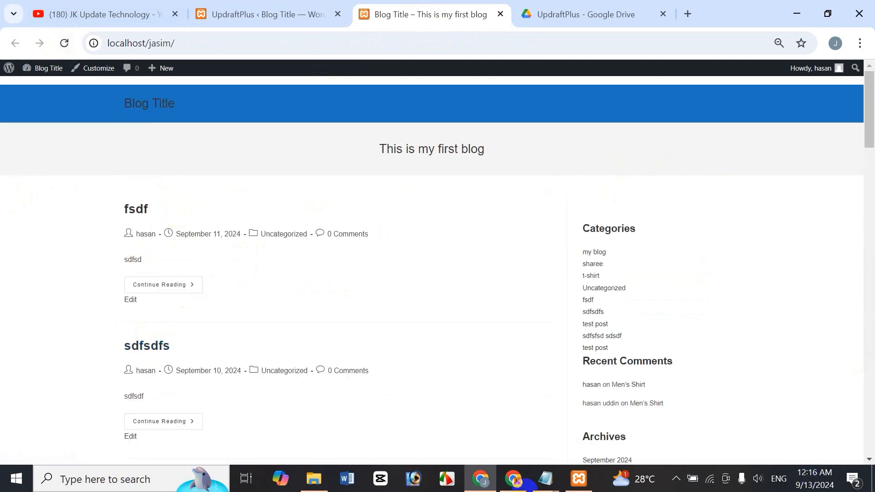
click(245, 15)
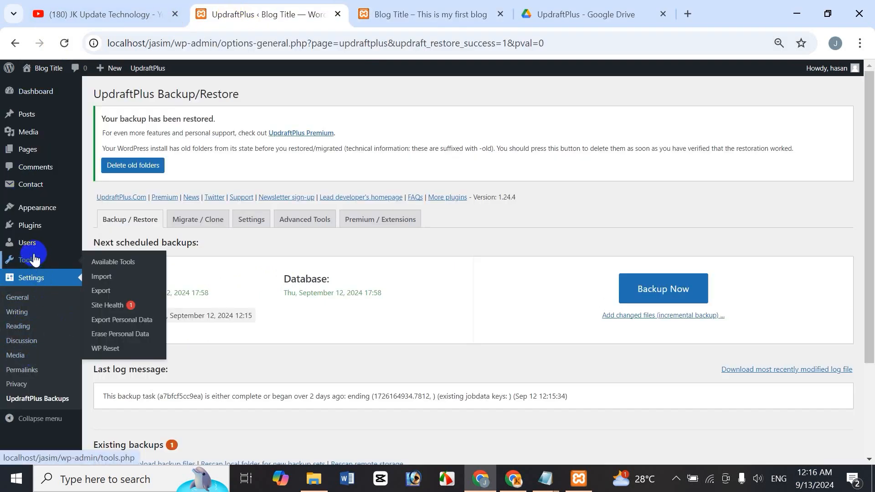
Review the installed plugins, themes, posts and pages in the admin area to verify the restore.
click(36, 232)
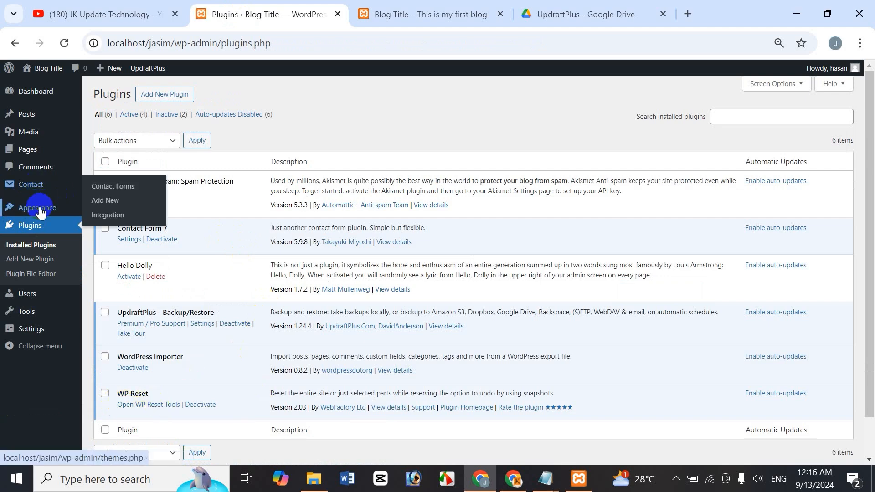
click(114, 210)
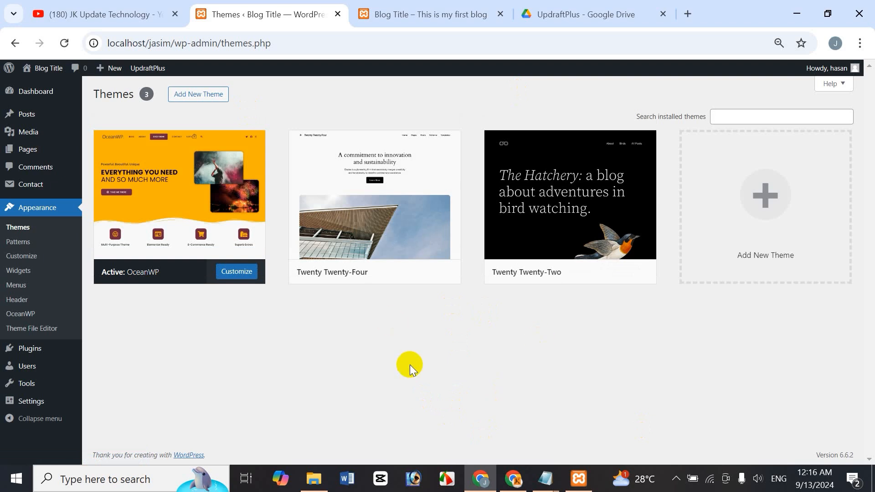
mouse_move(398, 255)
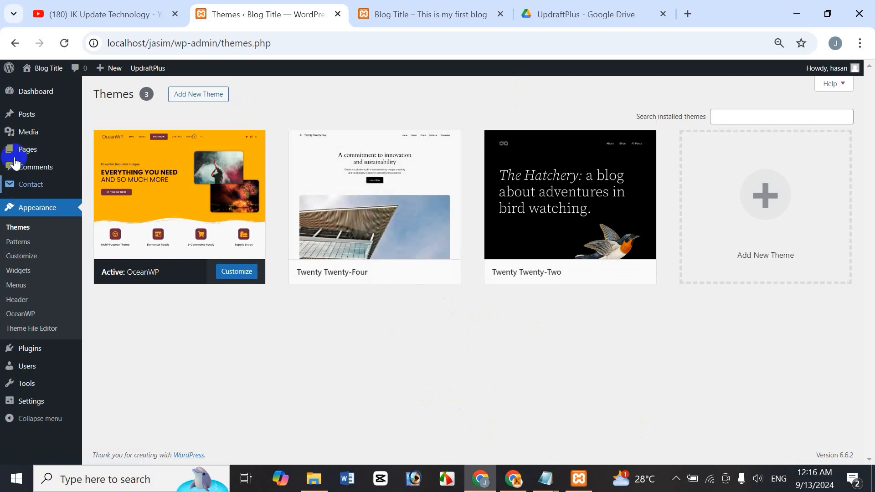
click(27, 116)
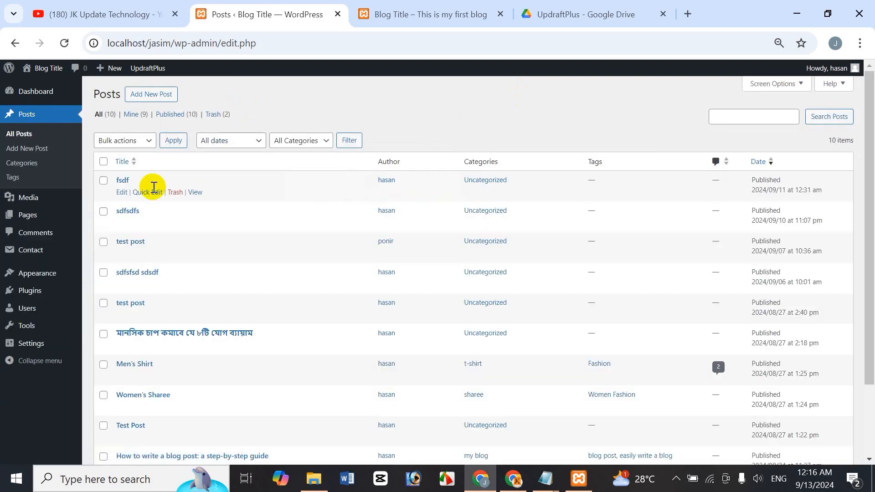
click(34, 219)
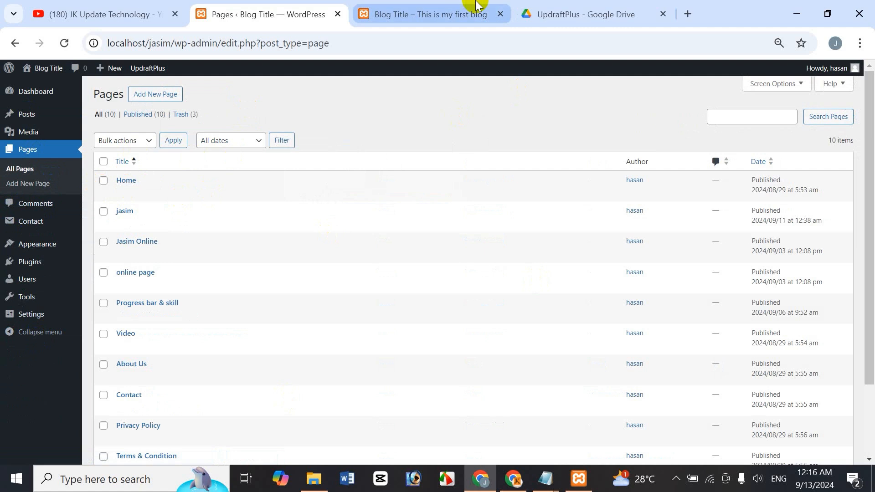
Reopen the installed plugins list and switch to the JK Update Technology channel's videos page on YouTube.
click(40, 322)
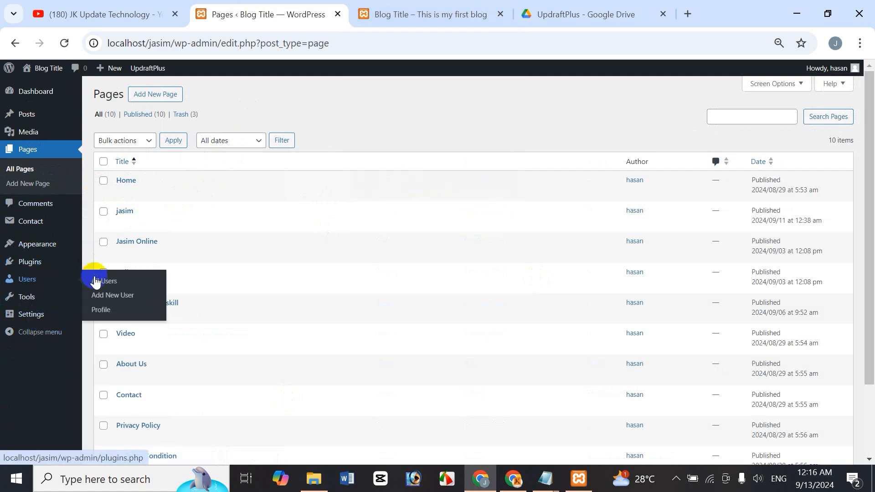
click(96, 264)
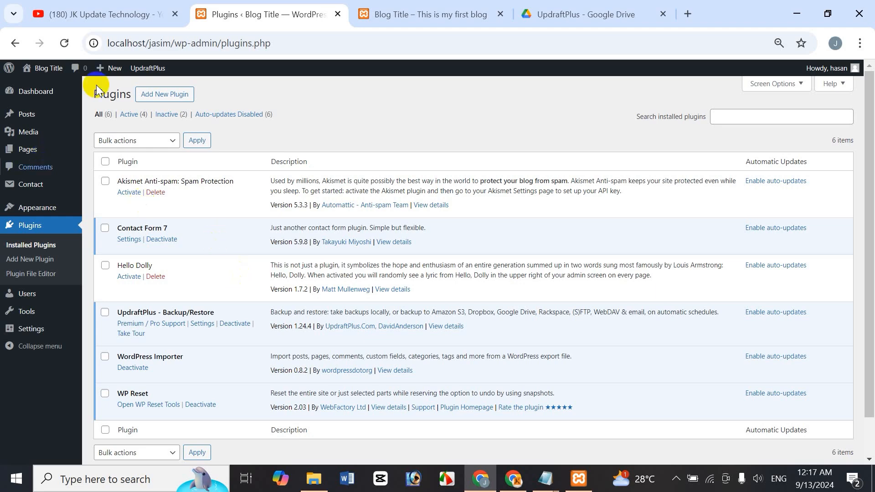
click(120, 15)
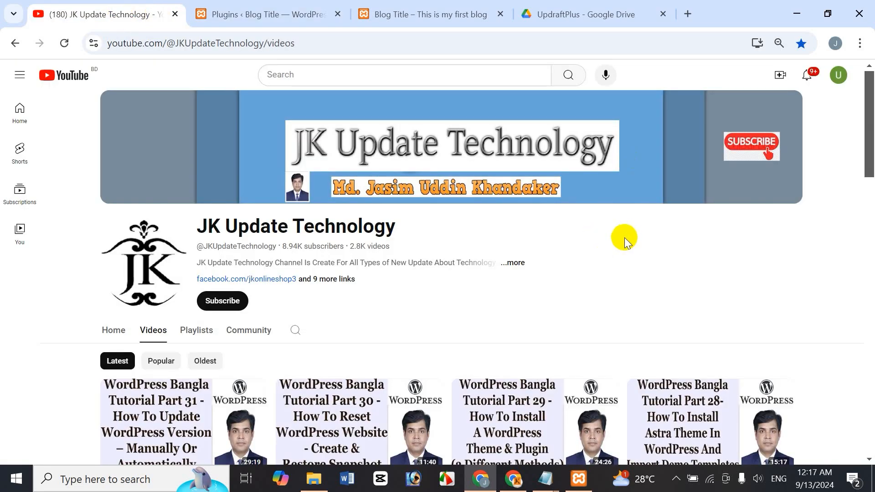